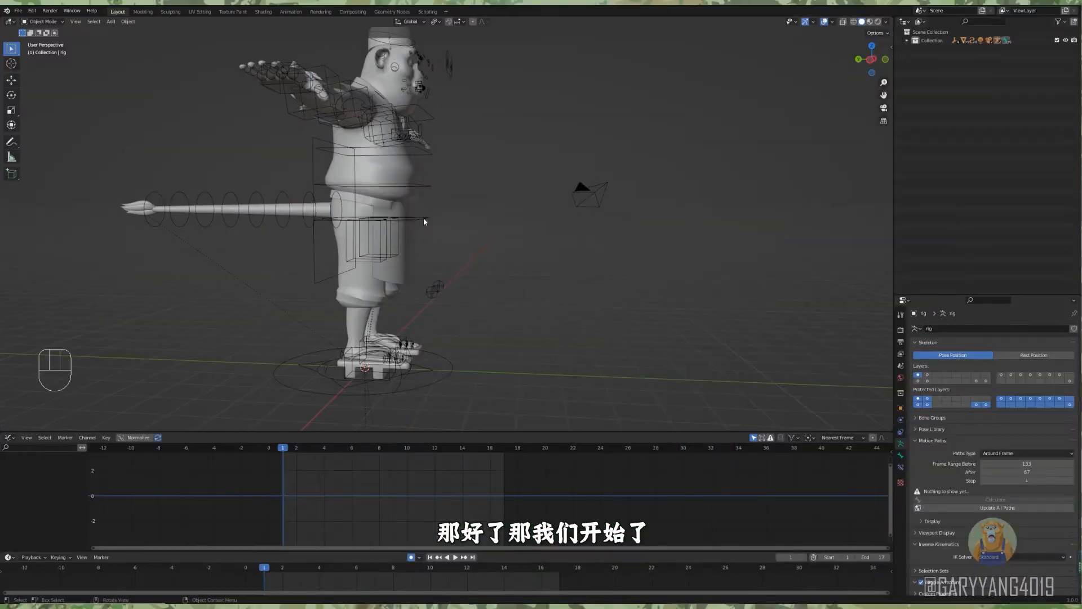
Enter Pose Mode and, at frame 1, lower the character's root master control slightly and tilt it forward.
{"action": "key", "text": "ctrl+Tab"}
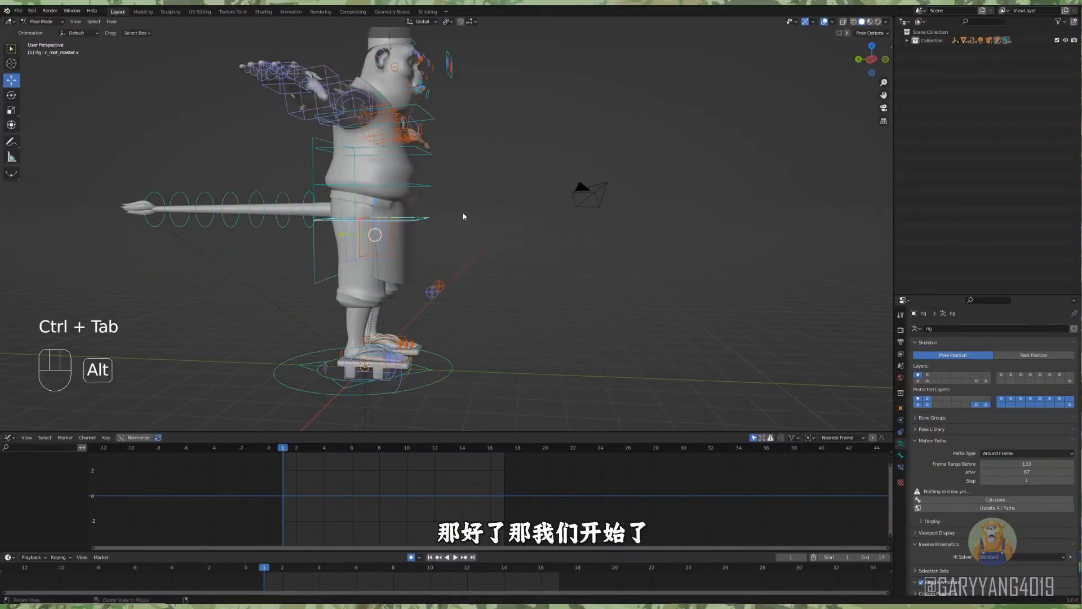
{"action": "middle_click_drag", "start_coordinate": [424, 222], "coordinate": [489, 254]}
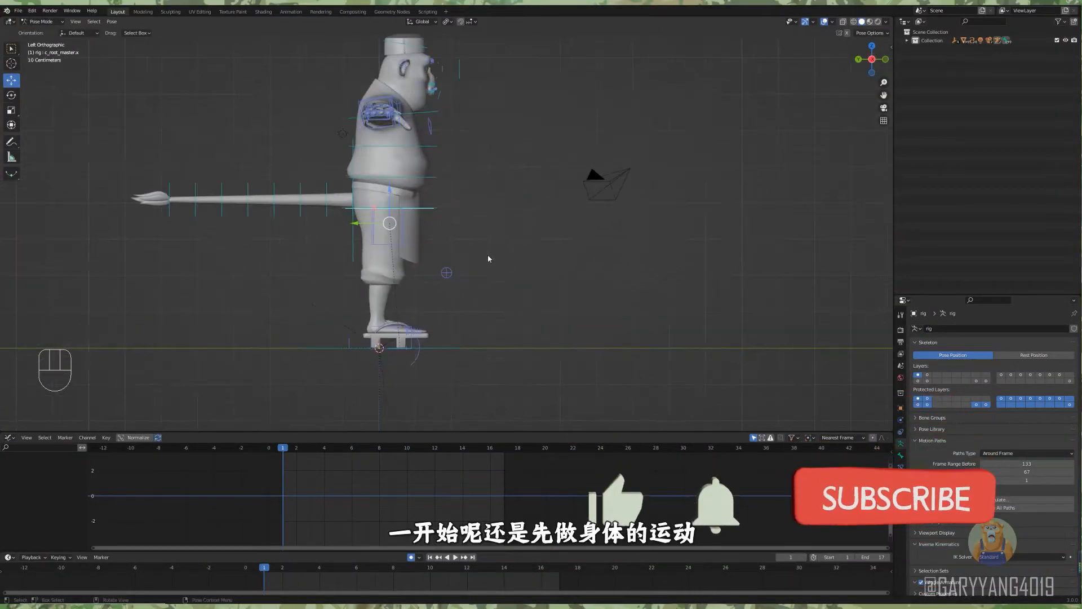
{"action": "left_click_drag", "start_coordinate": [391, 190], "coordinate": [390, 198]}
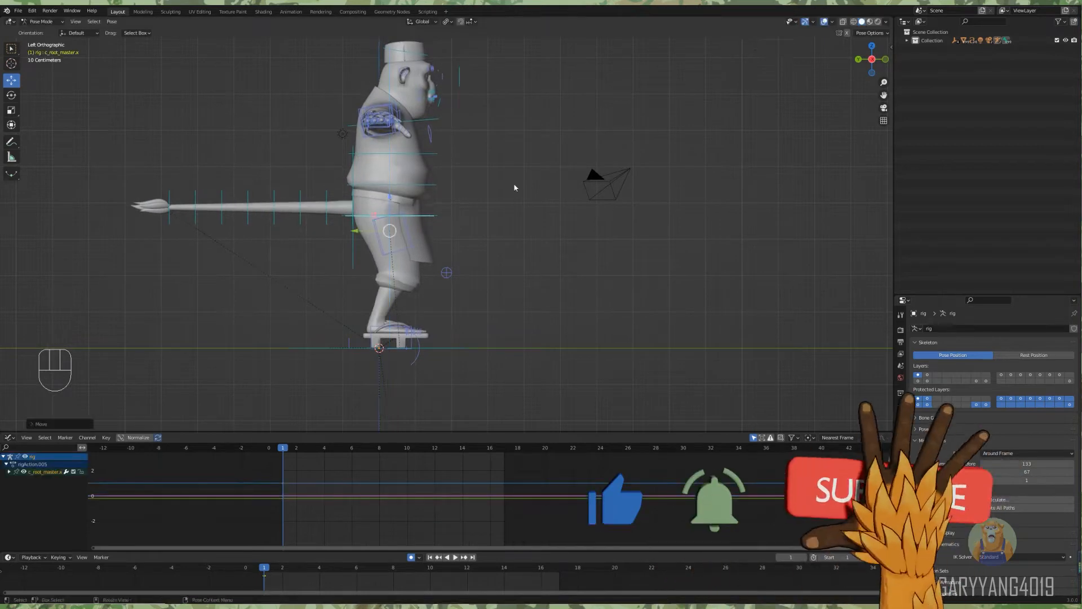
{"action": "key", "text": "r"}
{"action": "left_click", "coordinate": [520, 190]}
Key the root master's height at frames 3, 5 and 7, dipping at frame 3 and rising to a peak at frame 7.
{"action": "left_click_drag", "start_coordinate": [505, 199], "coordinate": [479, 232], "text": "alt+shift"}
{"action": "left_click_drag", "start_coordinate": [479, 232], "coordinate": [484, 217], "text": "alt+shift"}
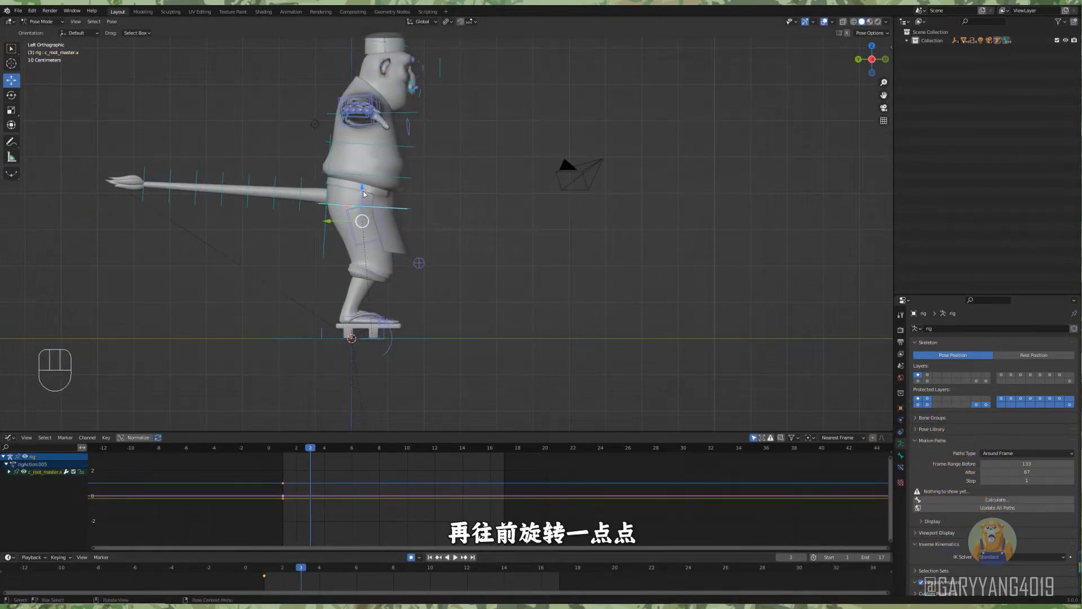
{"action": "left_click_drag", "start_coordinate": [363, 190], "coordinate": [364, 166]}
Duplicate the root master's frame 1 keyframe to frame 9 and play the motion.
{"action": "left_click", "coordinate": [267, 576]}
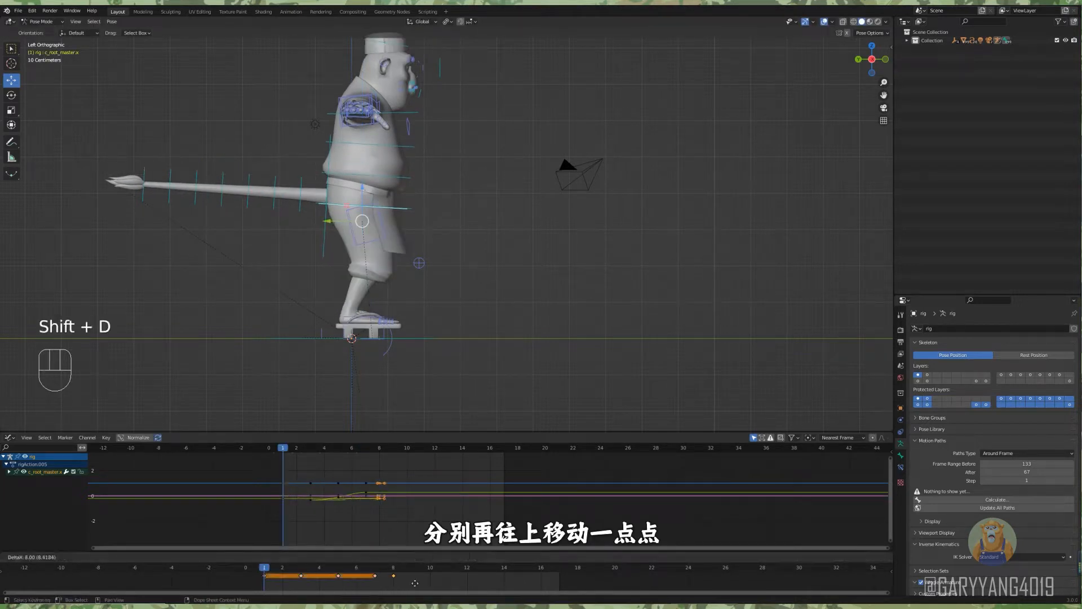
{"action": "left_click", "coordinate": [418, 583]}
{"action": "left_click_drag", "start_coordinate": [261, 567], "coordinate": [421, 544]}
{"action": "middle_click_drag", "start_coordinate": [333, 510], "coordinate": [328, 495], "text": "ctrl+alt"}
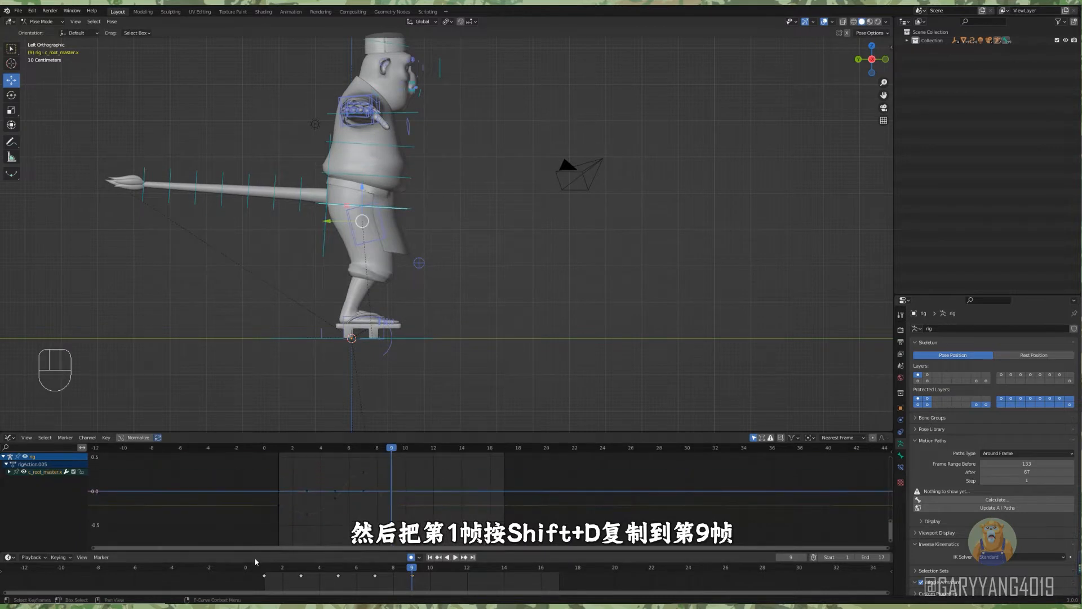
{"action": "key", "text": "space"}
{"action": "key", "text": "space"}
Duplicate the root master's keyframes from frames 1 to 9 onto frames 9 to 17 and play the result.
{"action": "left_click_drag", "start_coordinate": [425, 581], "coordinate": [265, 570]}
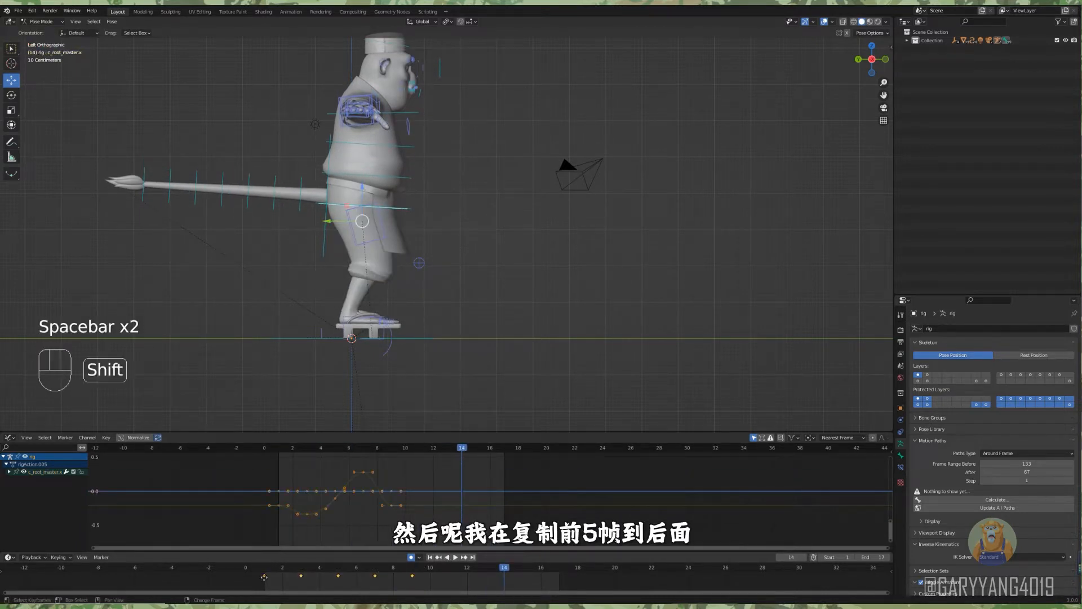
{"action": "left_click", "coordinate": [404, 578]}
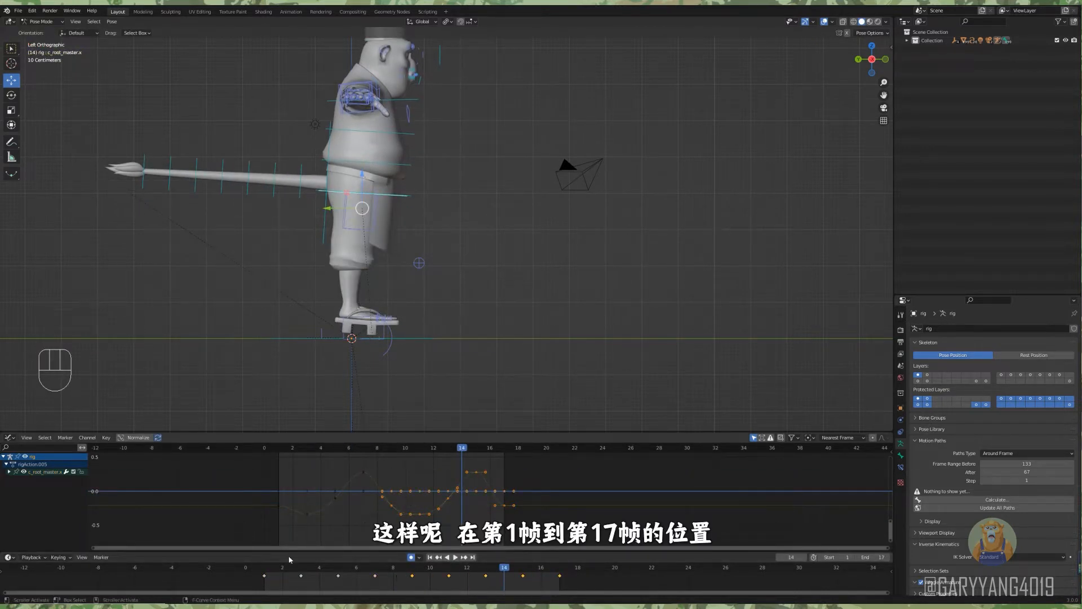
{"action": "key", "text": "space"}
{"action": "key", "text": "space"}
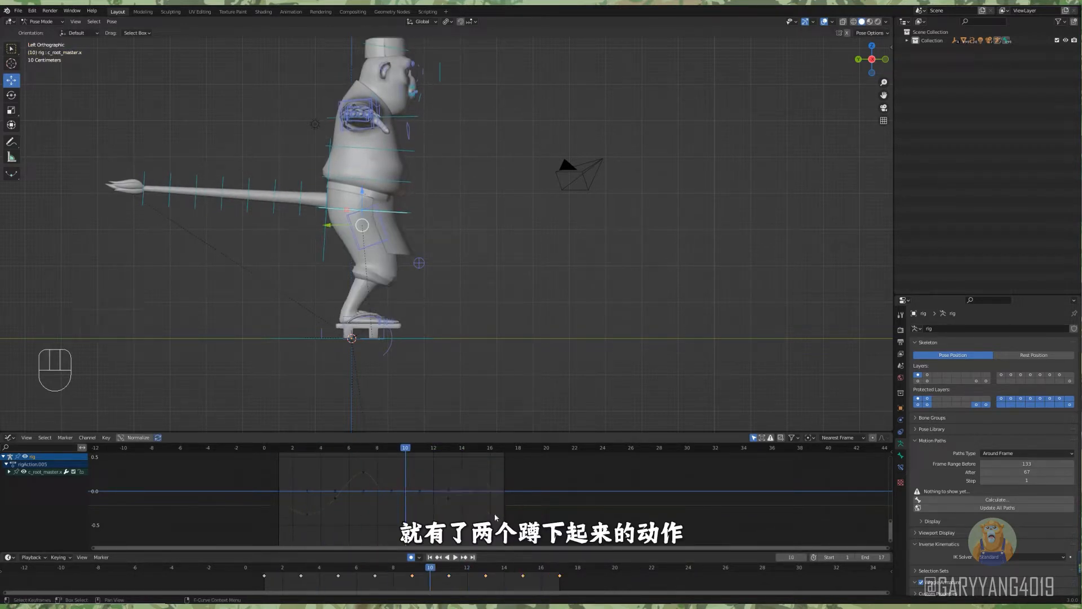
Add a Cycles modifier to all of the root master's animation curves and play the loop.
{"action": "key", "text": "a"}
{"action": "middle_click_drag", "start_coordinate": [415, 208], "coordinate": [427, 206], "text": "alt"}
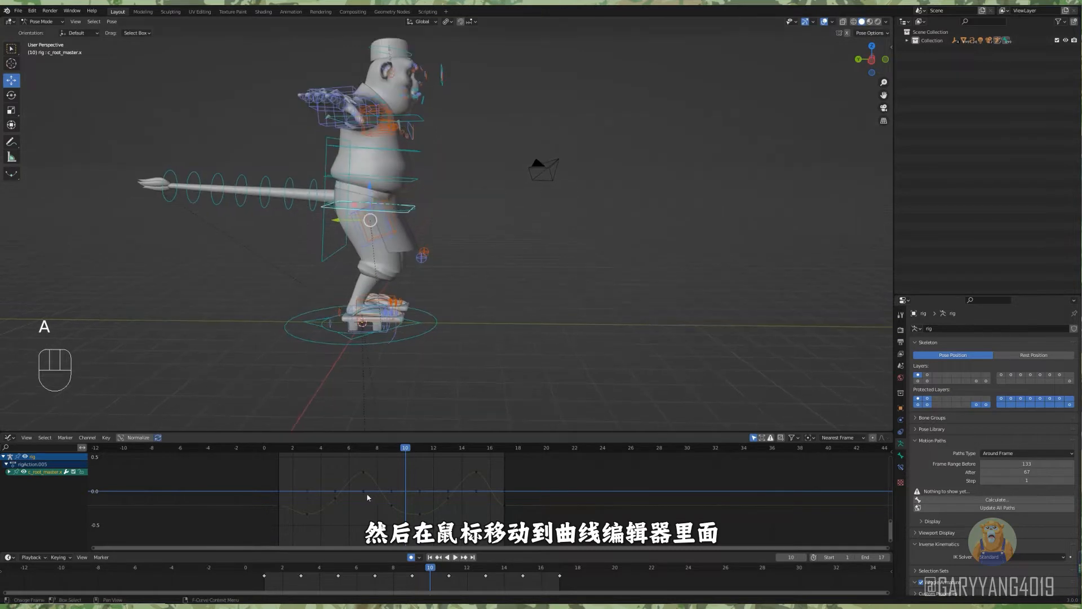
{"action": "key", "text": "shift+ctrl+m"}
{"action": "left_click", "coordinate": [359, 497]}
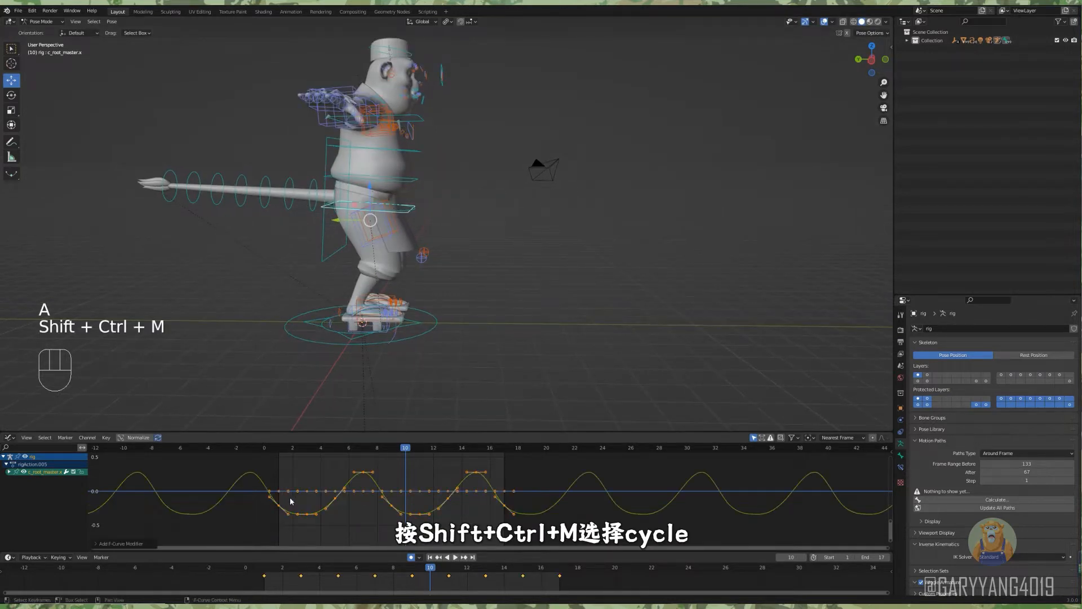
{"action": "key", "text": "space"}
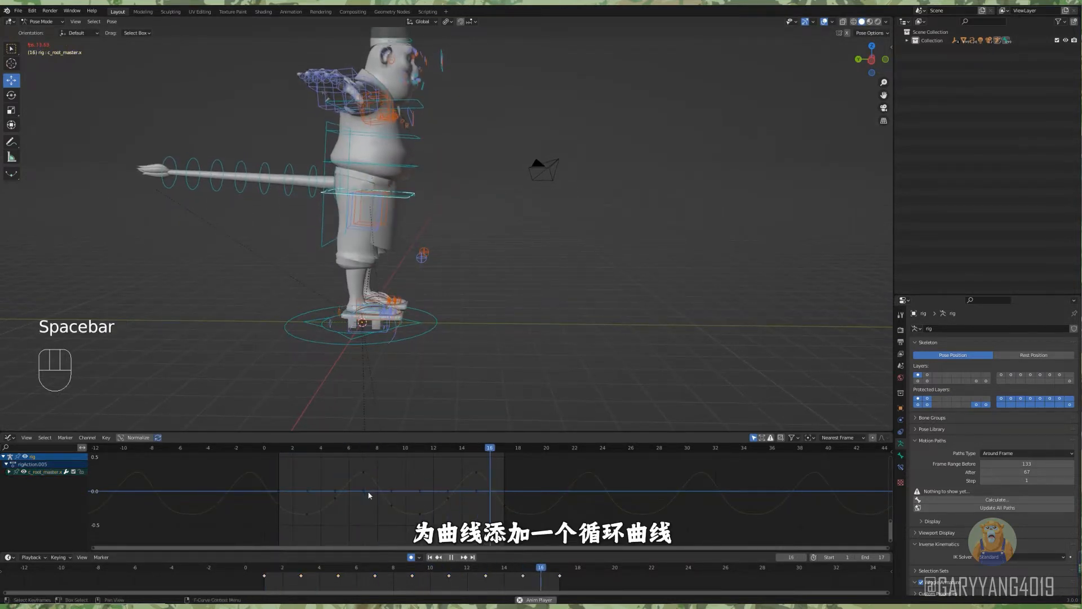
{"action": "key", "text": "space"}
At frame 1, move the right foot IK control forward and tilt its toes up so the leg extends.
{"action": "scroll", "coordinate": [458, 272], "scroll_direction": "up", "scroll_amount": 1}
{"action": "middle_click_drag", "start_coordinate": [465, 263], "coordinate": [440, 282]}
{"action": "left_click", "coordinate": [350, 317]}
{"action": "scroll", "coordinate": [495, 308], "scroll_direction": "down", "scroll_amount": 3}
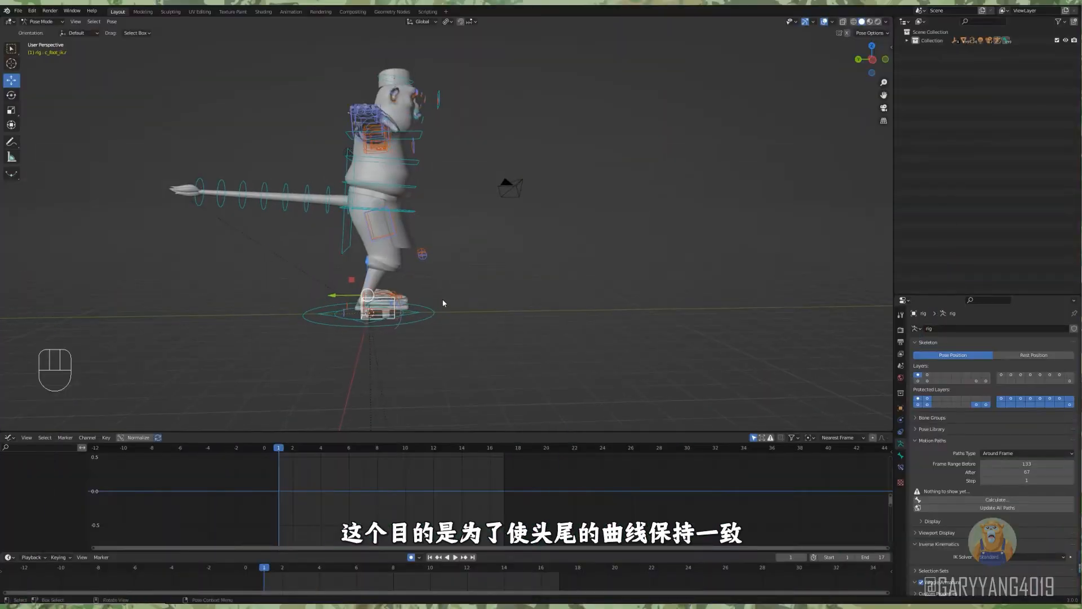
{"action": "left_click_drag", "start_coordinate": [345, 295], "coordinate": [429, 267]}
{"action": "key", "text": "g"}
{"action": "scroll", "coordinate": [429, 266], "scroll_direction": "up", "scroll_amount": 2}
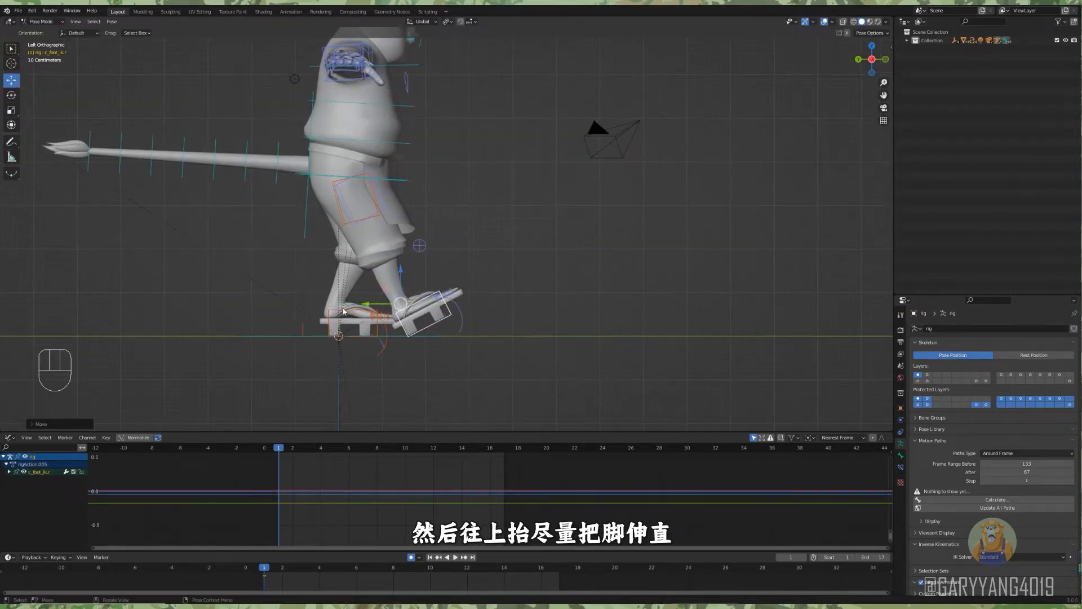
{"action": "middle_click_drag", "start_coordinate": [495, 288], "coordinate": [491, 265], "text": "shift"}
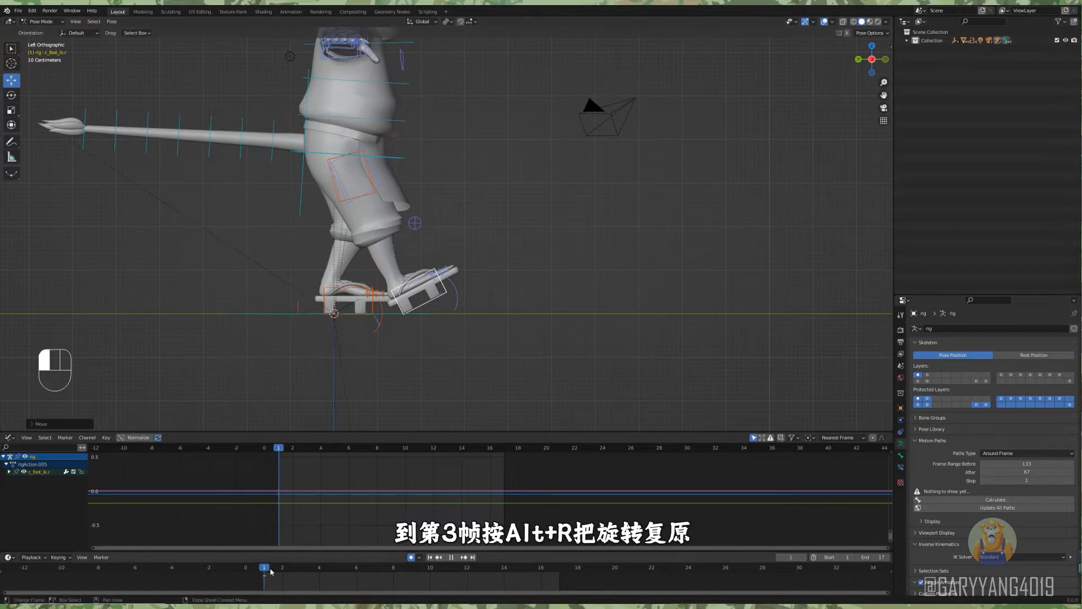
Reset the right foot's rotation and move it back under the body at frame 3, then farther back at frame 5.
{"action": "left_click_drag", "start_coordinate": [271, 571], "coordinate": [299, 574]}
{"action": "key", "text": "alt+r"}
{"action": "left_click_drag", "start_coordinate": [374, 284], "coordinate": [322, 289]}
{"action": "left_click_drag", "start_coordinate": [309, 449], "coordinate": [341, 453]}
{"action": "left_click_drag", "start_coordinate": [323, 281], "coordinate": [281, 283]}
Insert keyframes for the right foot-roll control at frames 5 and 3.
{"action": "left_click", "coordinate": [363, 324]}
{"action": "key", "text": "i"}
{"action": "left_click", "coordinate": [425, 338]}
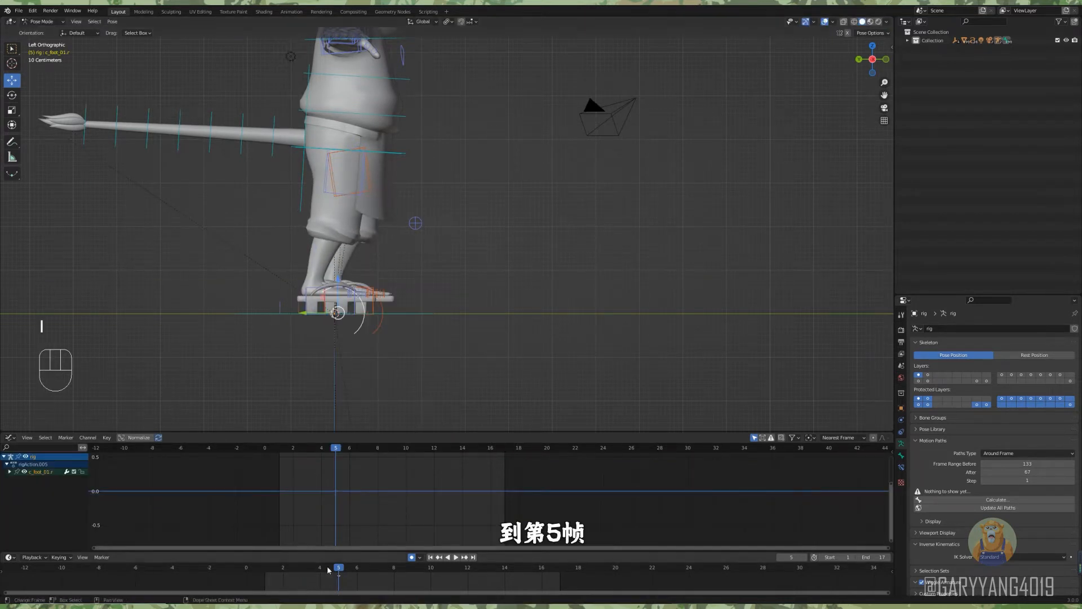
{"action": "key", "text": "Left"}
{"action": "key", "text": "Left"}
{"action": "key", "text": "i"}
{"action": "left_click", "coordinate": [439, 346]}
Rotate the right foot-roll control at frame 5 to lift the heel off the ground.
{"action": "key", "text": "Right"}
{"action": "key", "text": "Right"}
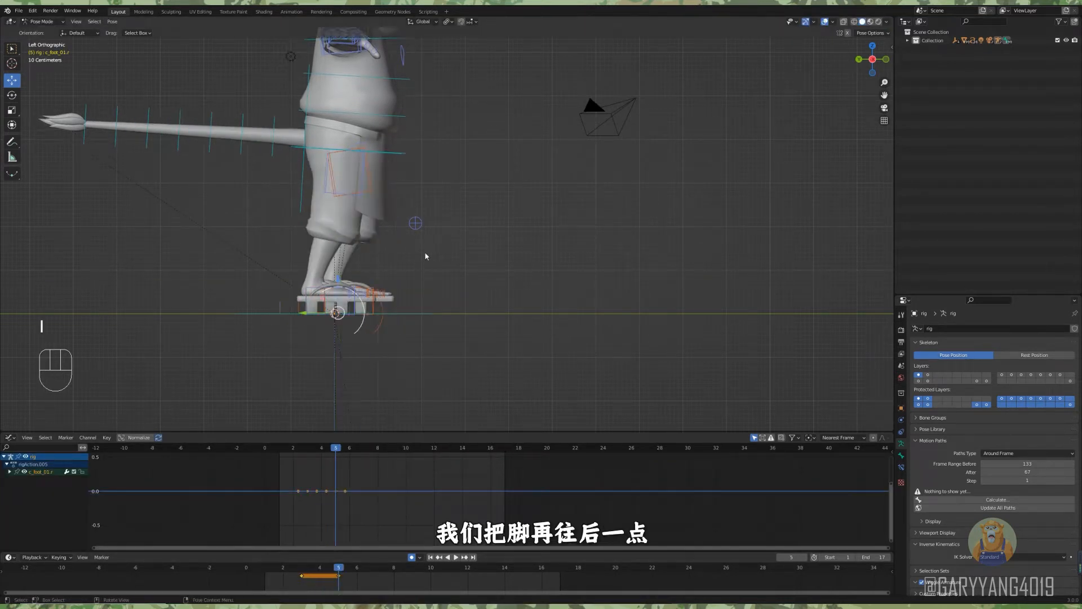
{"action": "key", "text": "r"}
{"action": "left_click", "coordinate": [473, 273]}
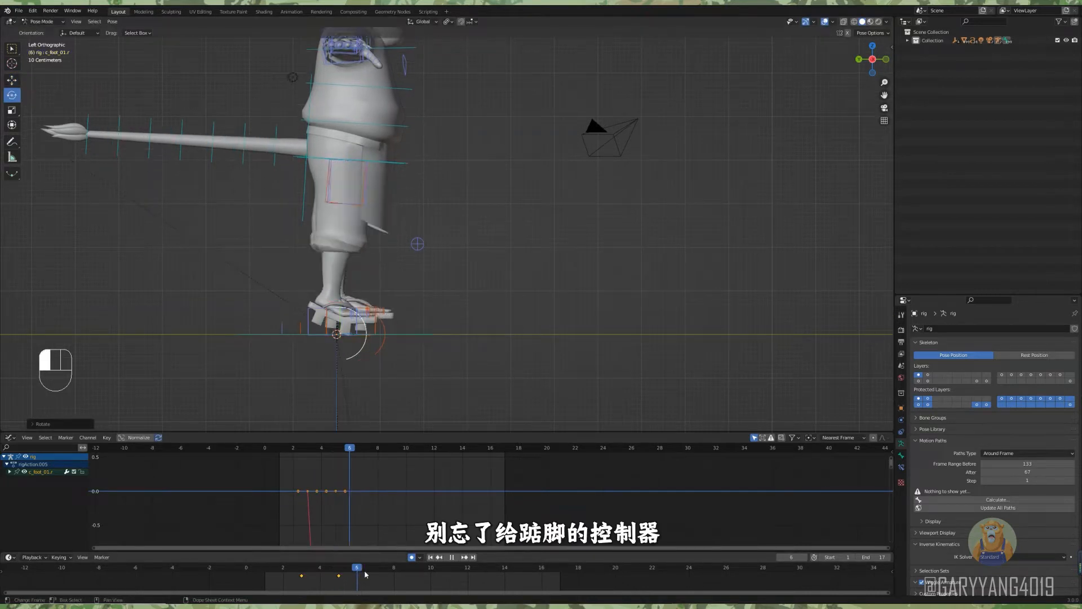
At frame 7, pull the right foot back and up behind the body and reset the foot-roll control.
{"action": "left_click_drag", "start_coordinate": [337, 279], "coordinate": [243, 224]}
{"action": "key", "text": "g"}
{"action": "key", "text": "alt+r"}
{"action": "left_click_drag", "start_coordinate": [260, 204], "coordinate": [256, 239]}
{"action": "key", "text": "alt+g"}
{"action": "left_click_drag", "start_coordinate": [439, 340], "coordinate": [436, 353], "text": "alt+shift"}
Pose the right foot raised behind the body at frame 9 and scrub through frames 1 to 9.
{"action": "left_click_drag", "start_coordinate": [389, 570], "coordinate": [405, 483]}
{"action": "left_click_drag", "start_coordinate": [253, 254], "coordinate": [290, 225]}
{"action": "key", "text": "alt+r"}
{"action": "left_click_drag", "start_coordinate": [264, 567], "coordinate": [418, 569]}
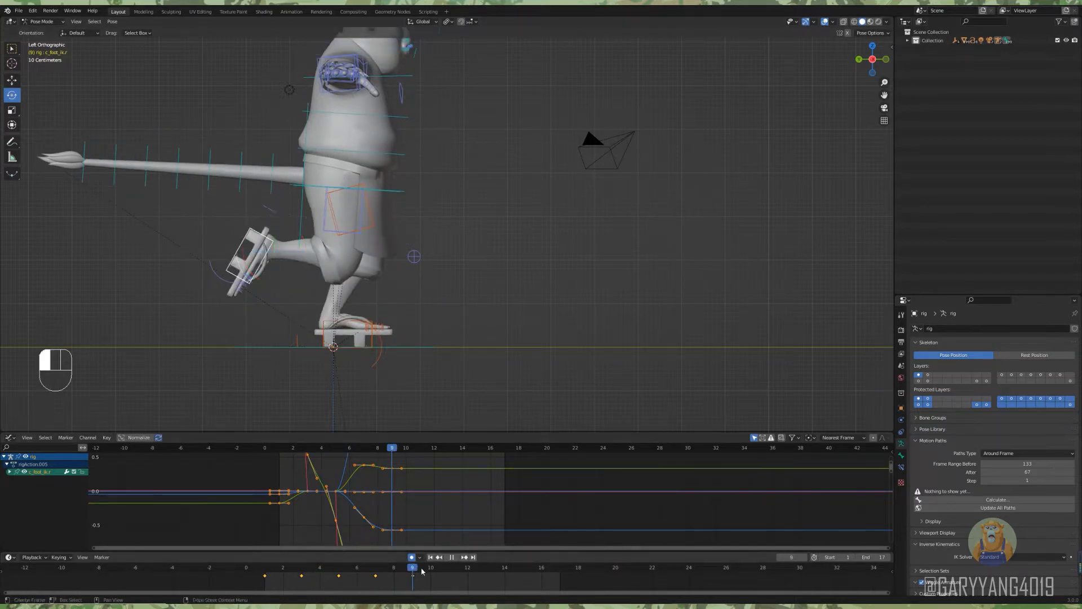
At frame 11, bring the raised right foot forward from behind the body.
{"action": "left_click", "coordinate": [266, 576]}
{"action": "left_click_drag", "start_coordinate": [413, 572], "coordinate": [445, 572]}
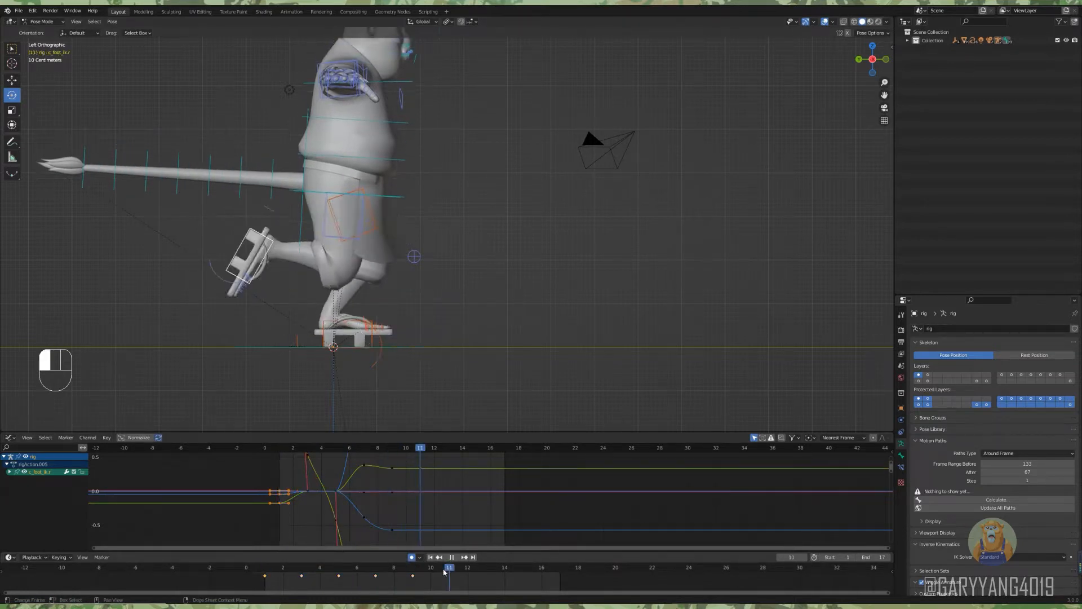
{"action": "left_click_drag", "start_coordinate": [285, 282], "coordinate": [231, 157]}
{"action": "key", "text": "ctrl+z"}
{"action": "left_click_drag", "start_coordinate": [278, 219], "coordinate": [304, 266]}
{"action": "left_click", "coordinate": [13, 80]}
At frame 13, move the right foot forward and rotate it to continue the swing.
{"action": "left_click_drag", "start_coordinate": [469, 574], "coordinate": [485, 575]}
{"action": "left_click_drag", "start_coordinate": [306, 269], "coordinate": [378, 289]}
{"action": "left_click", "coordinate": [12, 96]}
{"action": "left_click_drag", "start_coordinate": [368, 249], "coordinate": [382, 268]}
At frame 15, move the right foot forward to just above its frame 1 position.
{"action": "left_click_drag", "start_coordinate": [496, 570], "coordinate": [522, 570]}
{"action": "left_click_drag", "start_coordinate": [326, 295], "coordinate": [405, 285]}
{"action": "left_click", "coordinate": [12, 80]}
Duplicate the right foot's frame 1 keyframe to frame 17 and play the right-leg cycle.
{"action": "left_click", "coordinate": [265, 570]}
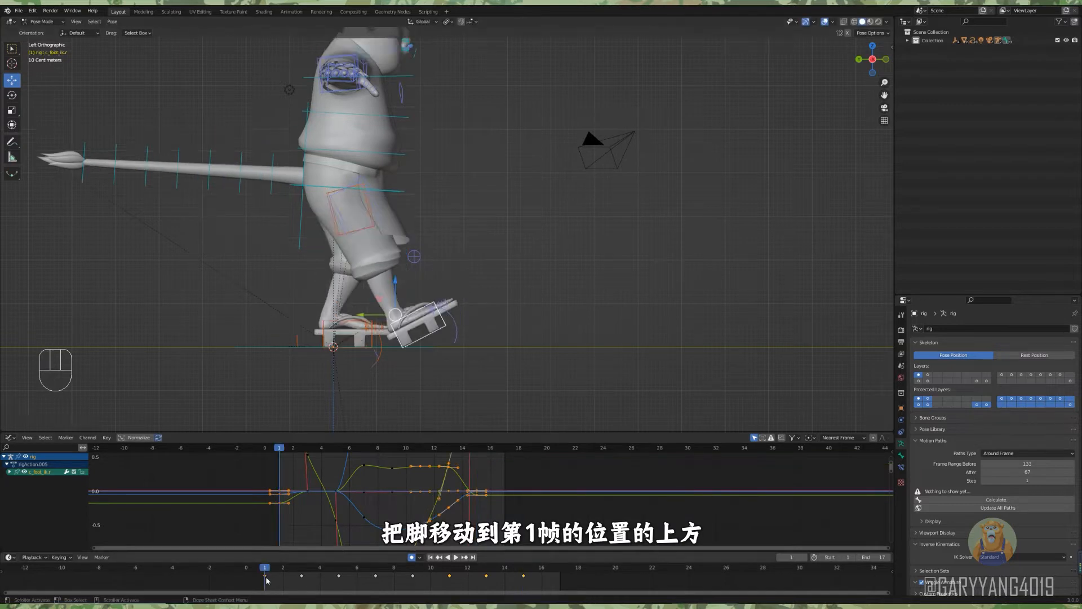
{"action": "left_click", "coordinate": [732, 585]}
{"action": "left_click_drag", "start_coordinate": [308, 571], "coordinate": [543, 572]}
{"action": "key", "text": "space"}
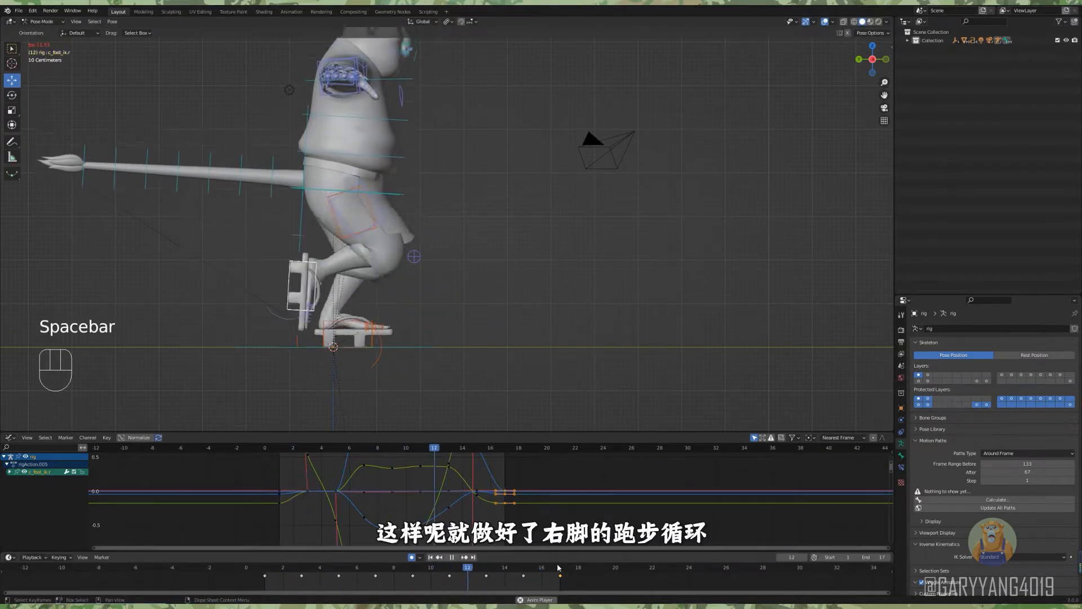
{"action": "key", "text": "space"}
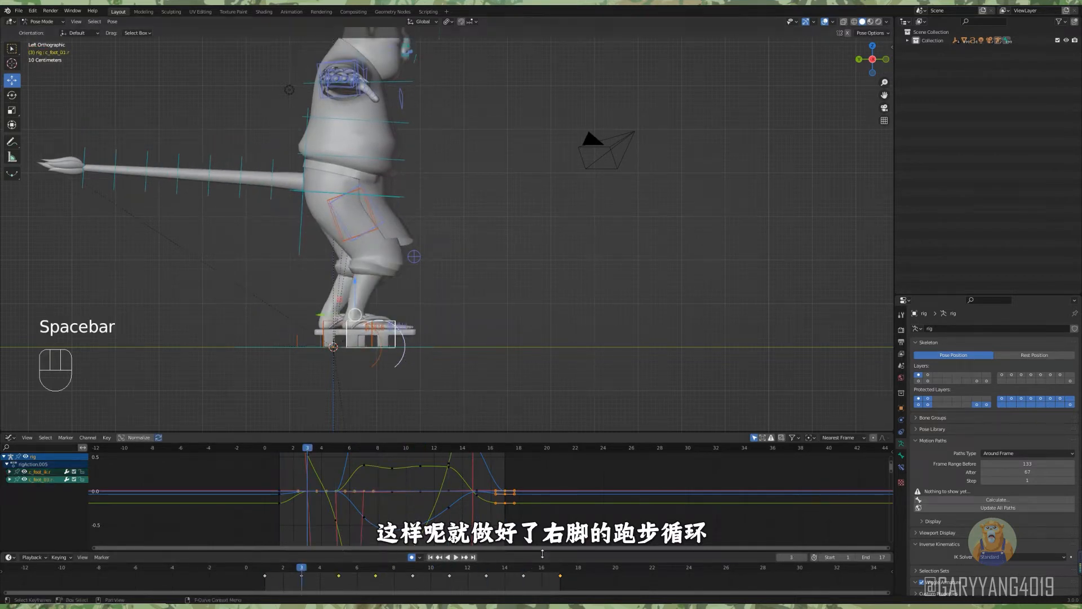
Copy all right foot keyframes, key Location, Rotation & Scale on the left foot controls at frame 9, and paste the copies flipped.
{"action": "left_click_drag", "start_coordinate": [581, 565], "coordinate": [285, 589]}
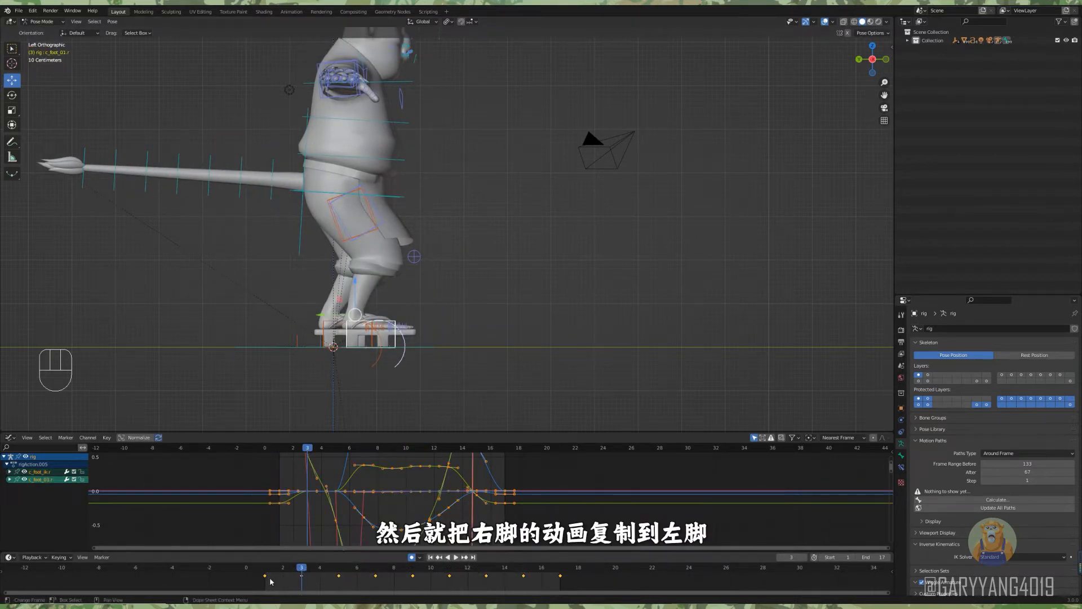
{"action": "left_click", "coordinate": [323, 328]}
{"action": "left_click", "coordinate": [380, 355], "text": "shift"}
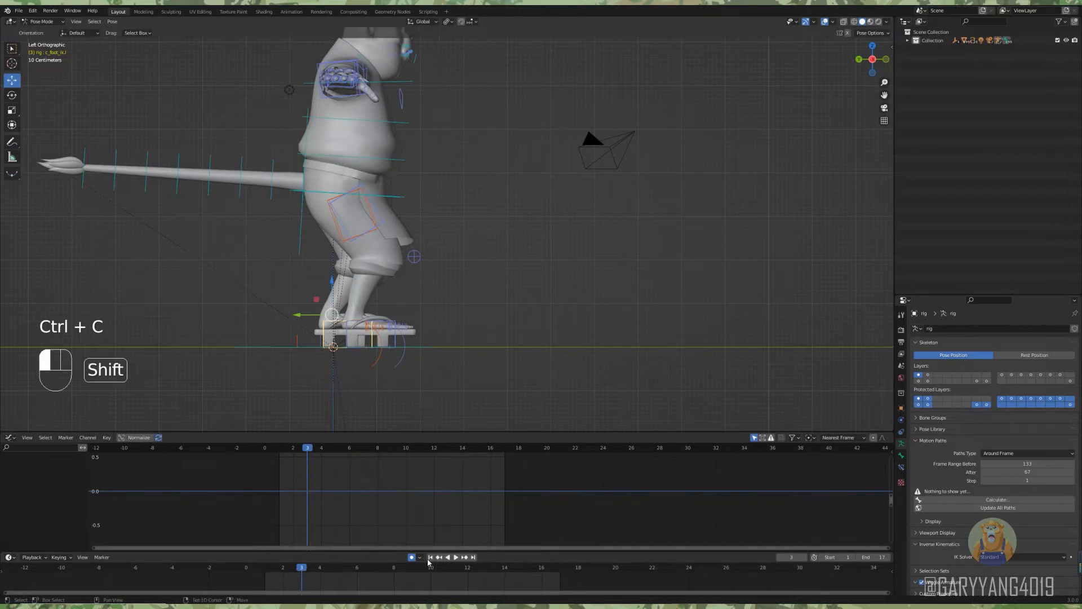
{"action": "left_click", "coordinate": [416, 580]}
{"action": "key", "text": "i"}
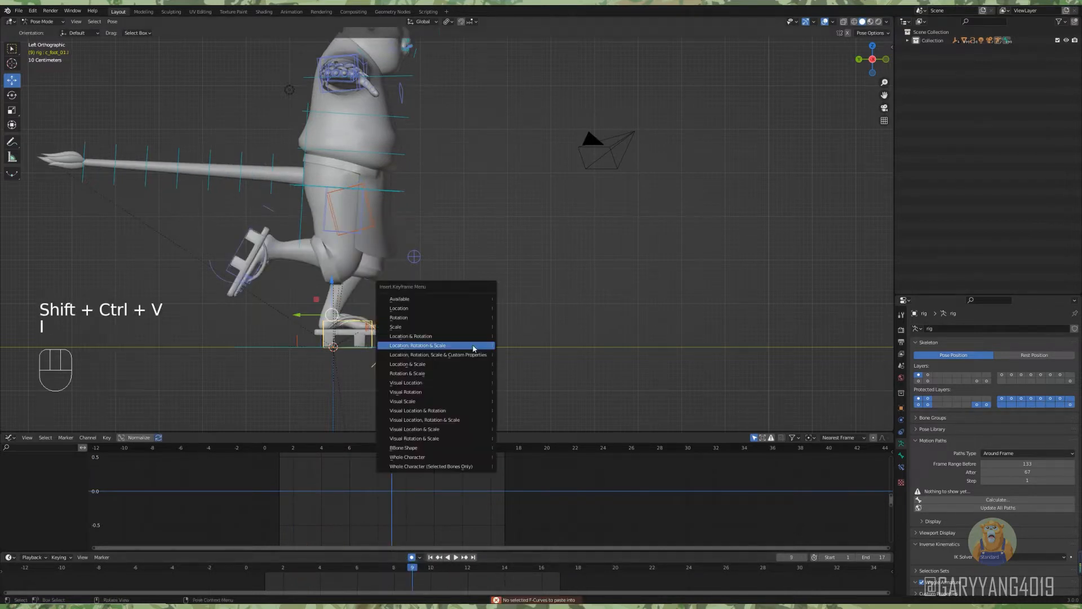
{"action": "left_click", "coordinate": [480, 350]}
{"action": "key", "text": "shift+ctrl+v"}
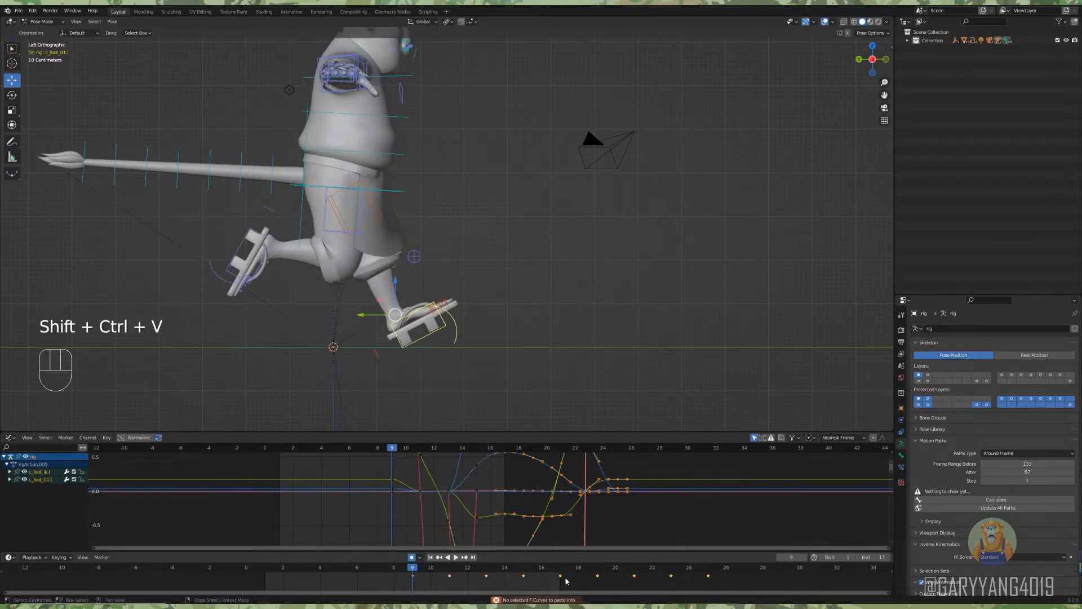
Duplicate the left foot keyframes to fill frames 1 to 17, delete those outside the range, and play the cycle.
{"action": "key", "text": "shift+d"}
{"action": "left_click", "coordinate": [602, 581]}
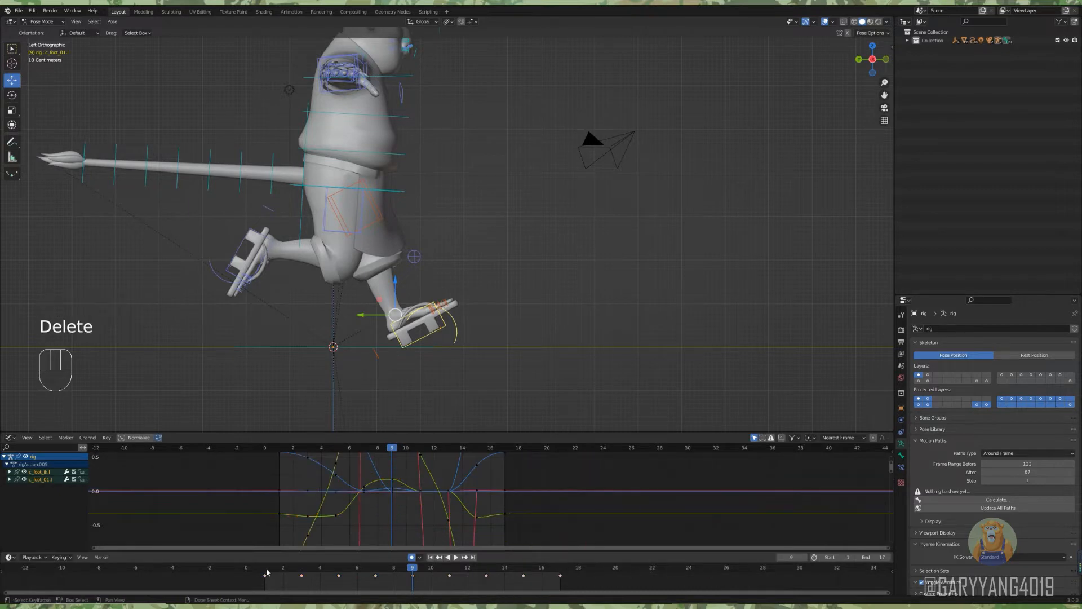
{"action": "key", "text": "space"}
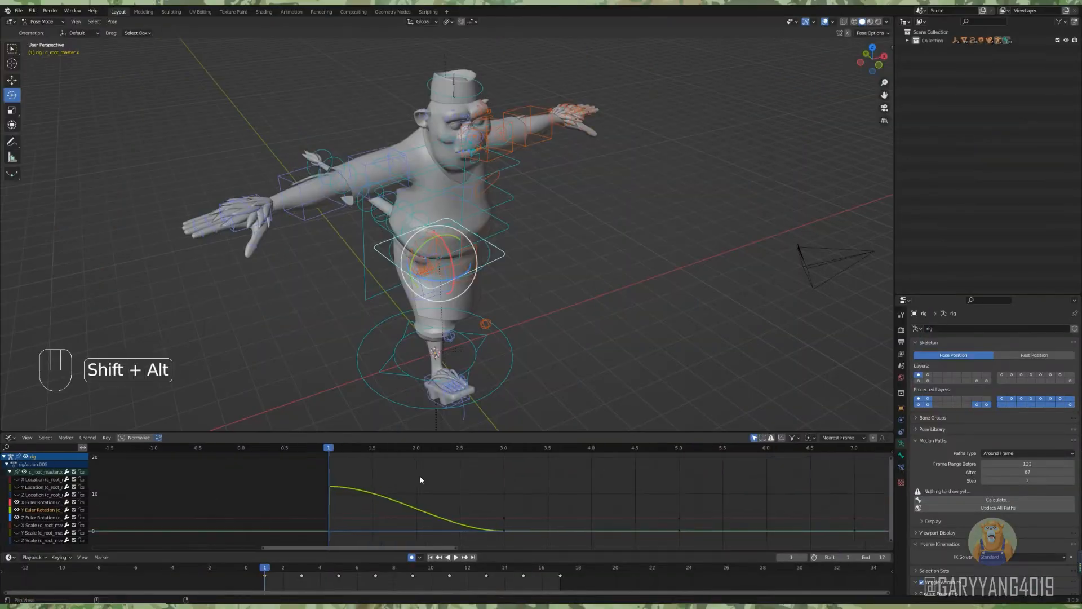
Adjust the root master's Y Euler Rotation at frame 1 to turn toward the leading foot, and copy that keyframe to frame 17.
{"action": "left_click", "coordinate": [354, 506], "text": "alt+shift"}
{"action": "key", "text": "g"}
{"action": "left_click", "coordinate": [354, 508]}
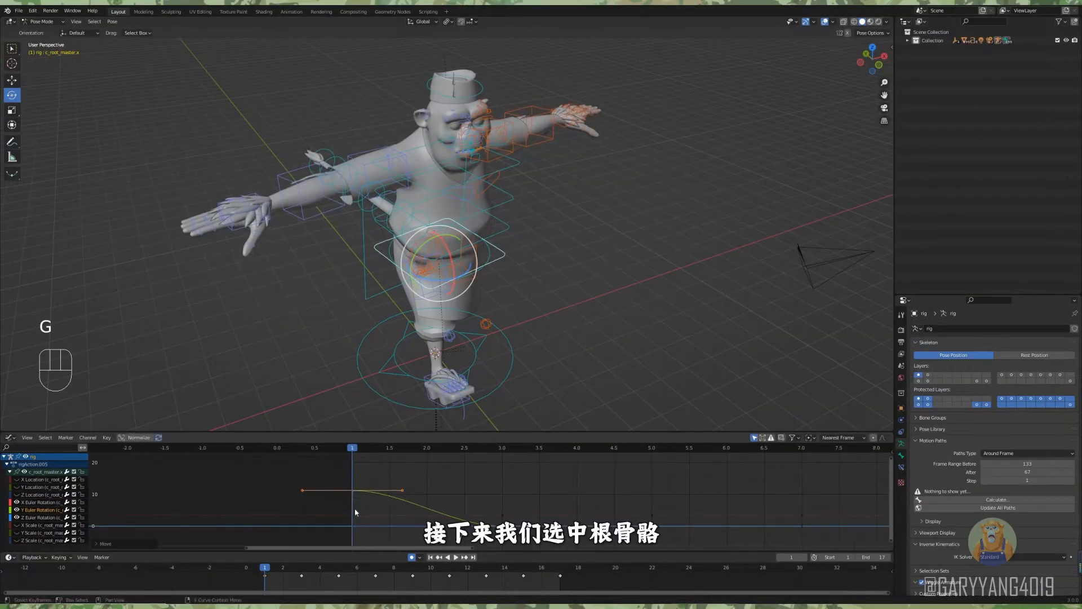
{"action": "middle_click_drag", "start_coordinate": [355, 510], "coordinate": [260, 510]}
{"action": "left_click", "coordinate": [266, 576]}
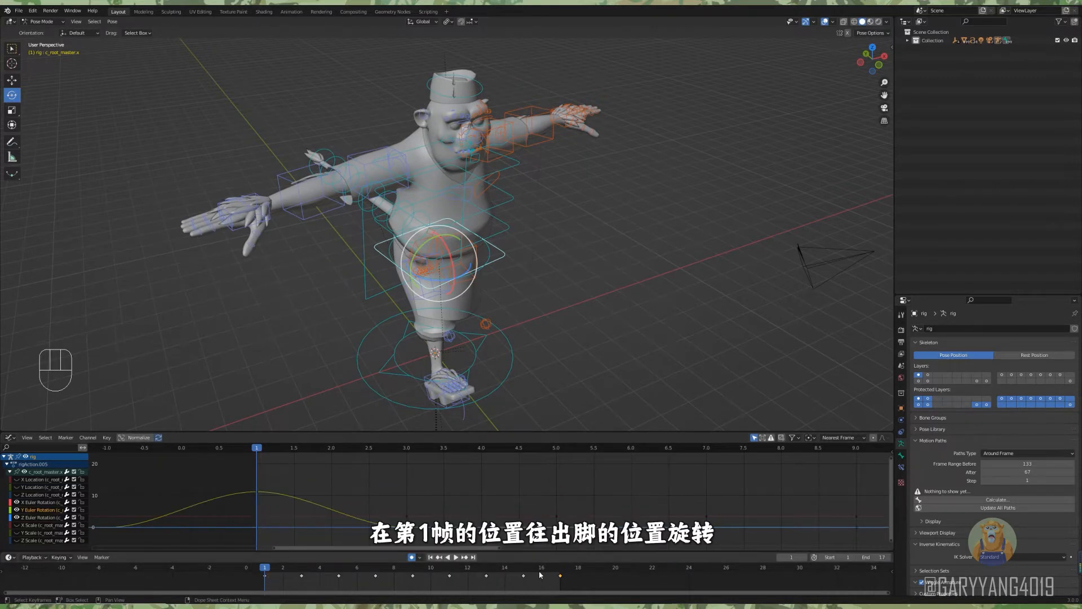
{"action": "left_click", "coordinate": [561, 568]}
Delete the in-between Y Euler Rotation keyframes and lower the frame 9 keyframe to about -11.
{"action": "middle_click_drag", "start_coordinate": [612, 490], "coordinate": [395, 496], "text": "alt+shift"}
{"action": "left_click_drag", "start_coordinate": [558, 570], "coordinate": [412, 573]}
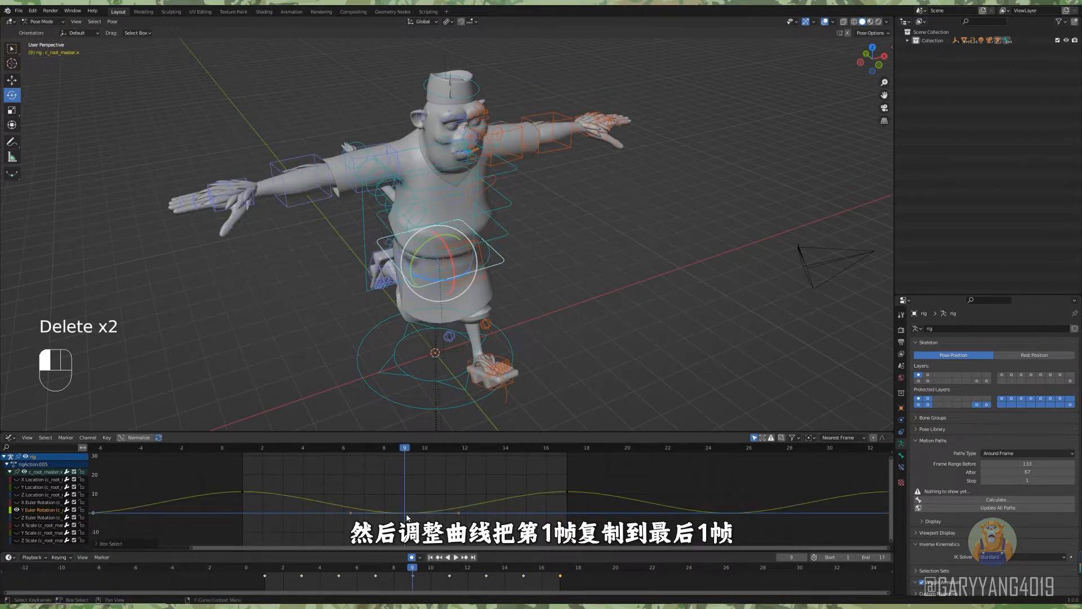
{"action": "left_click_drag", "start_coordinate": [407, 516], "coordinate": [409, 534]}
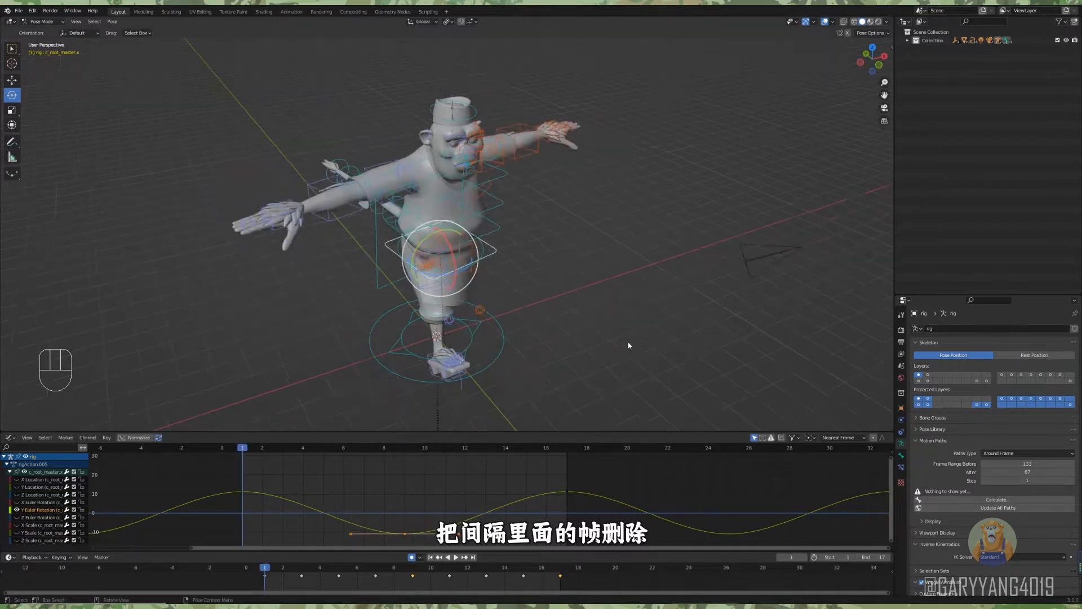
Play the run cycle and examine the body's side-to-side turning from several angles.
{"action": "middle_click_drag", "start_coordinate": [627, 343], "coordinate": [603, 339], "text": "alt"}
{"action": "key", "text": "space"}
{"action": "middle_click_drag", "start_coordinate": [490, 340], "coordinate": [525, 321], "text": "alt"}
{"action": "middle_click_drag", "start_coordinate": [454, 337], "coordinate": [623, 328], "text": "alt"}
{"action": "key", "text": "space"}
{"action": "scroll", "coordinate": [540, 340], "scroll_direction": "down", "scroll_amount": 3}
{"action": "mouse_move", "coordinate": [527, 330]}
{"action": "middle_mouse_down", "text": "alt"}
{"action": "mouse_move", "coordinate": [564, 332]}
{"action": "mouse_move", "coordinate": [527, 338]}
{"action": "middle_mouse_up", "text": "alt"}
Scale the root master's Y Euler Rotation keyframes vertically to about half their amplitude.
{"action": "mouse_move", "coordinate": [246, 451]}
{"action": "left_mouse_down"}
{"action": "mouse_move", "coordinate": [293, 452]}
{"action": "mouse_move", "coordinate": [241, 457]}
{"action": "left_mouse_up"}
{"action": "left_click_drag", "start_coordinate": [177, 471], "coordinate": [654, 539]}
{"action": "key", "text": "s"}
{"action": "key", "text": "y"}
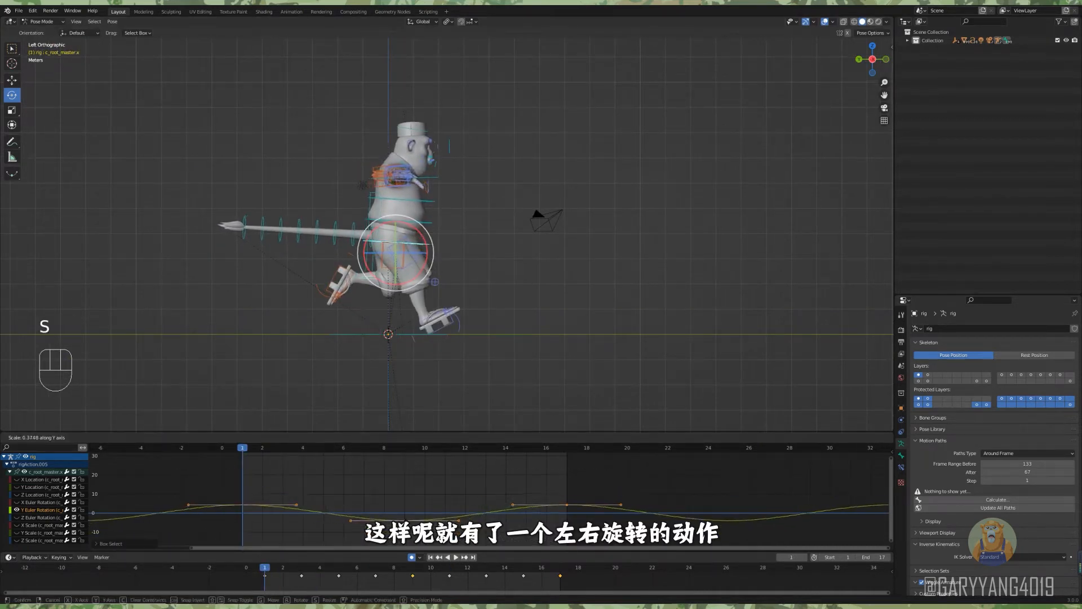
{"action": "middle_click_drag", "start_coordinate": [521, 290], "coordinate": [529, 303], "text": "shift"}
{"action": "left_click", "coordinate": [529, 303]}
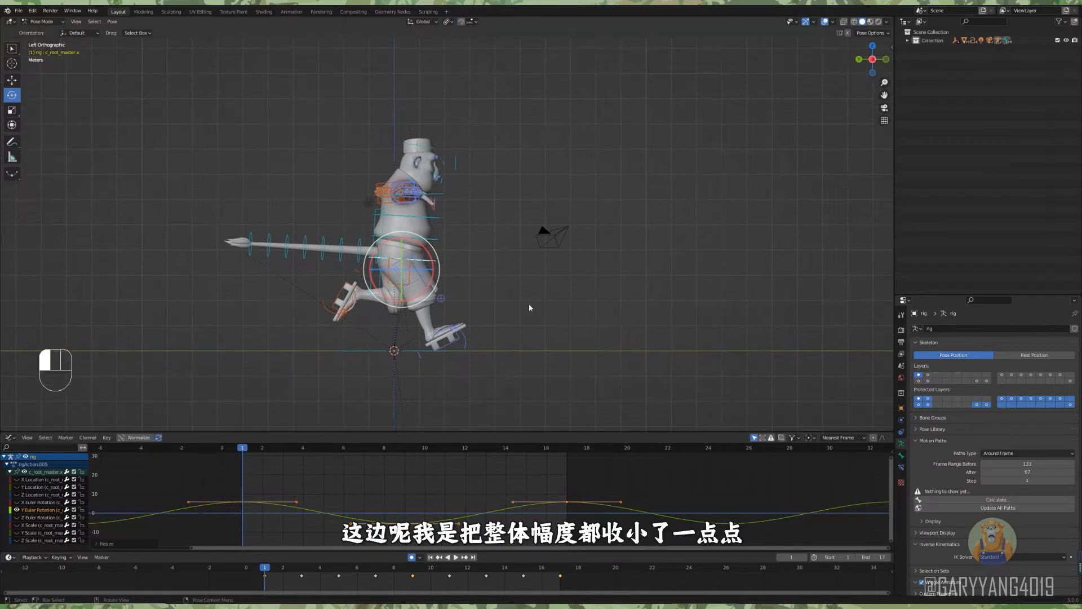
Add a Cycles F-Curve modifier to the animation curves of all controls on both feet.
{"action": "scroll", "coordinate": [508, 338], "scroll_direction": "up", "scroll_amount": 1}
{"action": "left_click", "coordinate": [479, 366]}
{"action": "scroll", "coordinate": [530, 378], "scroll_direction": "up", "scroll_amount": 1}
{"action": "middle_click_drag", "start_coordinate": [564, 393], "coordinate": [537, 331], "text": "shift"}
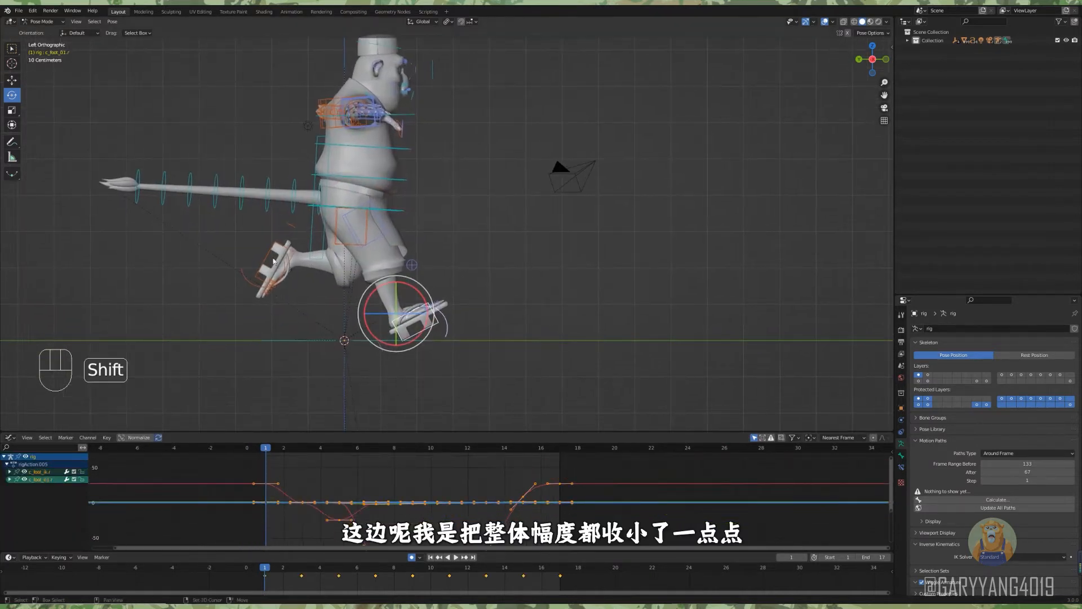
{"action": "left_click", "coordinate": [272, 261], "text": "shift"}
{"action": "key", "text": "shift+ctrl+m"}
{"action": "left_click", "coordinate": [271, 495]}
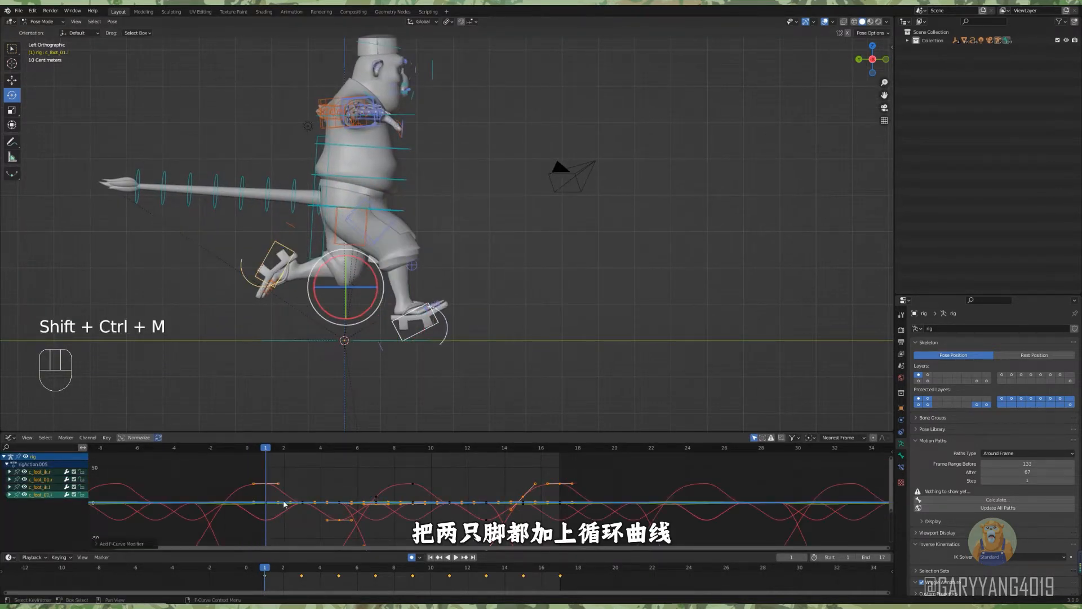
Repair the loop of the leading foot's c_foot_01 control by clearing its rotation at frames 1 and 17.
{"action": "left_click", "coordinate": [422, 333]}
{"action": "scroll", "coordinate": [445, 510], "scroll_direction": "up", "scroll_amount": 1}
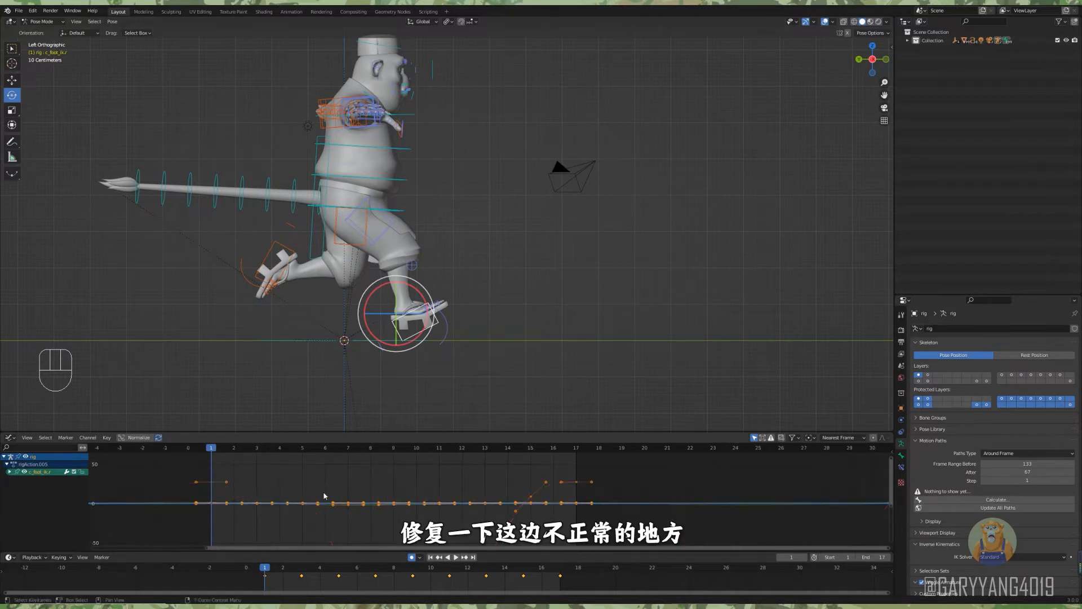
{"action": "middle_click_drag", "start_coordinate": [325, 496], "coordinate": [320, 484]}
{"action": "left_click", "coordinate": [429, 327]}
{"action": "left_click", "coordinate": [429, 327]}
{"action": "left_click", "coordinate": [447, 324]}
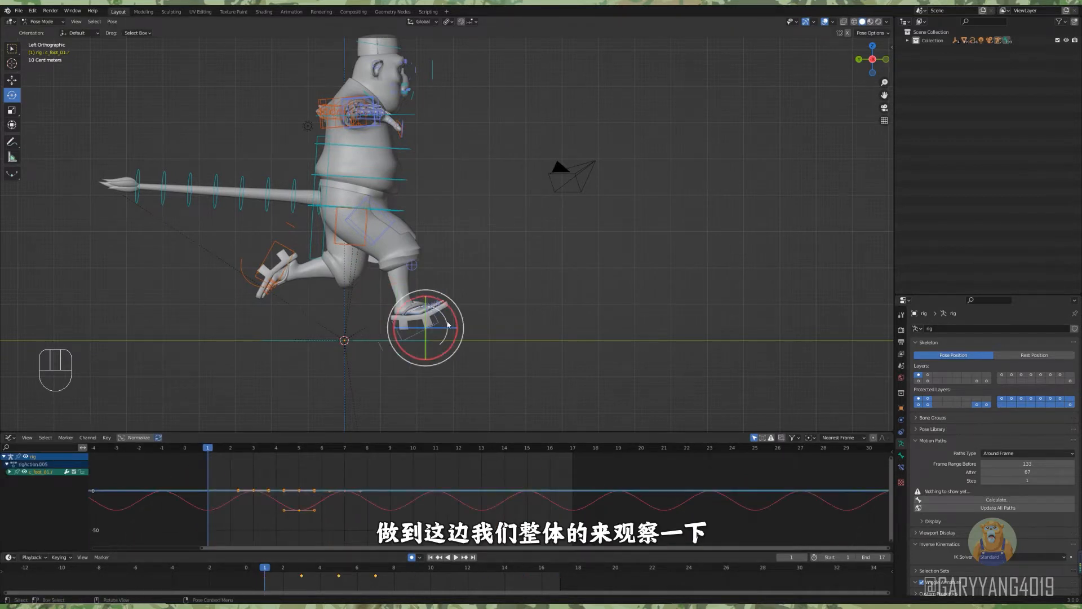
{"action": "key", "text": "alt+r"}
{"action": "left_click_drag", "start_coordinate": [271, 567], "coordinate": [566, 566]}
{"action": "key", "text": "alt+r"}
{"action": "mouse_move", "coordinate": [265, 571]}
{"action": "left_mouse_down"}
{"action": "mouse_move", "coordinate": [555, 574]}
{"action": "mouse_move", "coordinate": [251, 574]}
{"action": "mouse_move", "coordinate": [263, 573]}
{"action": "left_mouse_up"}
Play and scrub through the run cycle in side view to check the overall leg and body motion.
{"action": "scroll", "coordinate": [449, 344], "scroll_direction": "down", "scroll_amount": 1}
{"action": "key", "text": "space"}
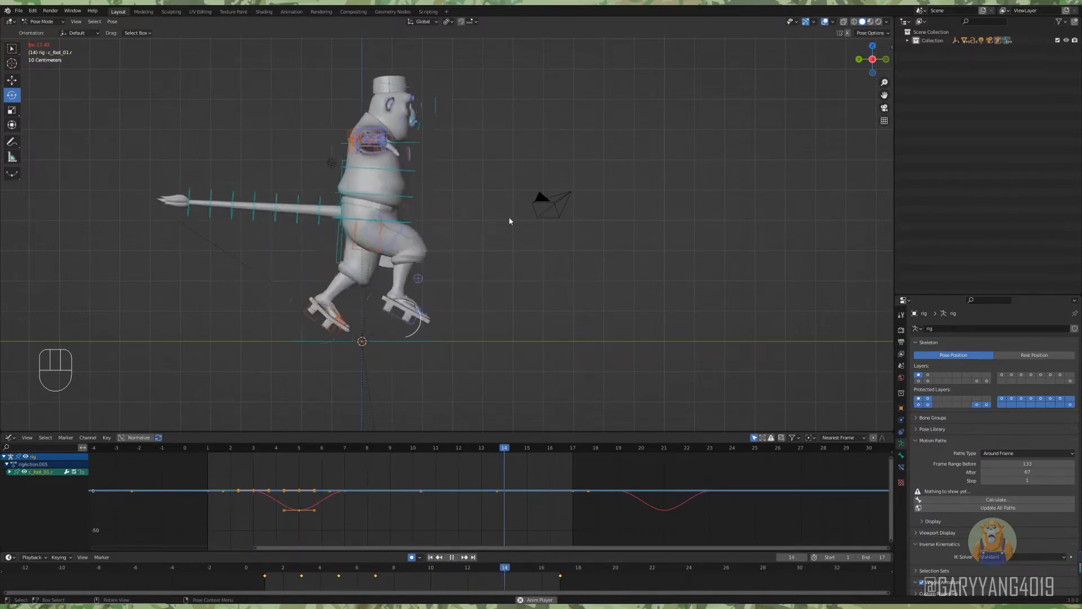
{"action": "key", "text": "space"}
{"action": "left_click_drag", "start_coordinate": [361, 571], "coordinate": [561, 566]}
Keyframe the location, rotation and scale of the two spine controls c_spine_01 and c_spine_02 at frame 1.
{"action": "middle_click_drag", "start_coordinate": [474, 283], "coordinate": [491, 289]}
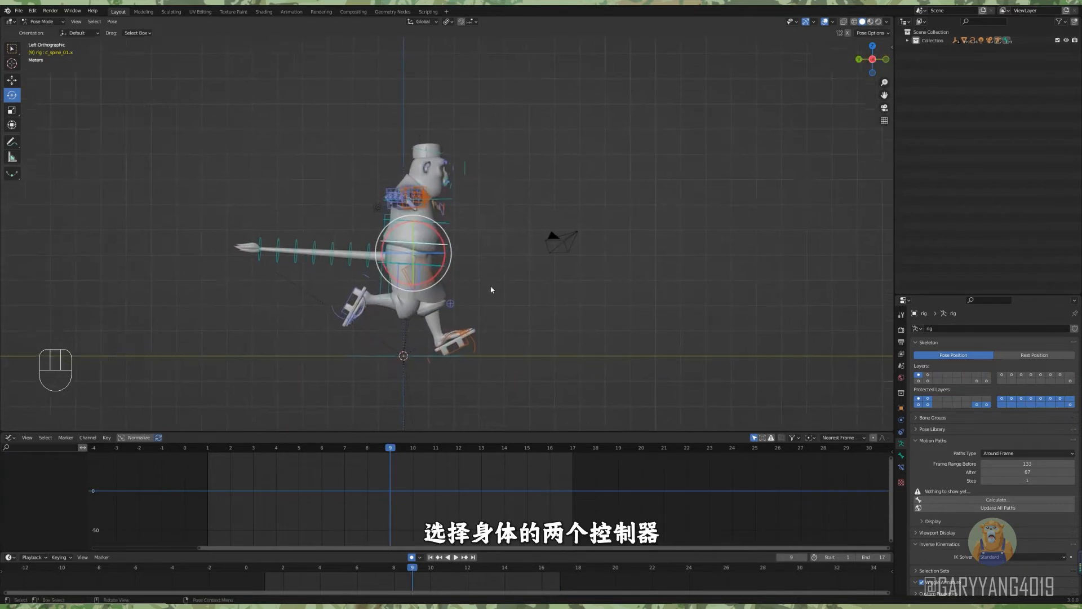
{"action": "scroll", "coordinate": [491, 290], "scroll_direction": "up", "scroll_amount": 1}
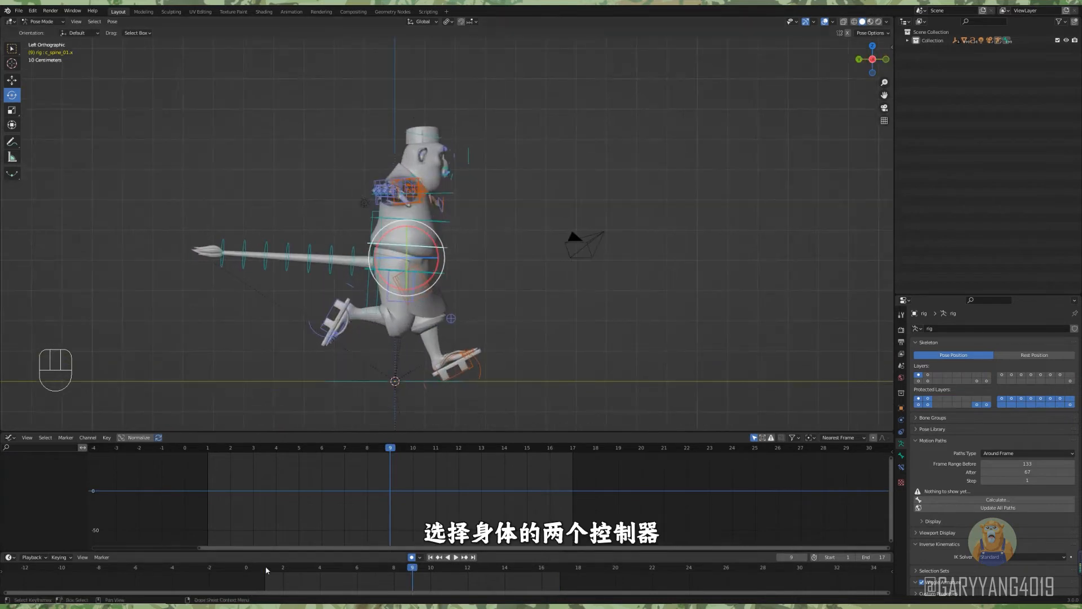
{"action": "left_click", "coordinate": [266, 567]}
{"action": "scroll", "coordinate": [474, 248], "scroll_direction": "up", "scroll_amount": 1}
{"action": "left_click", "coordinate": [440, 221], "text": "shift"}
{"action": "key", "text": "i"}
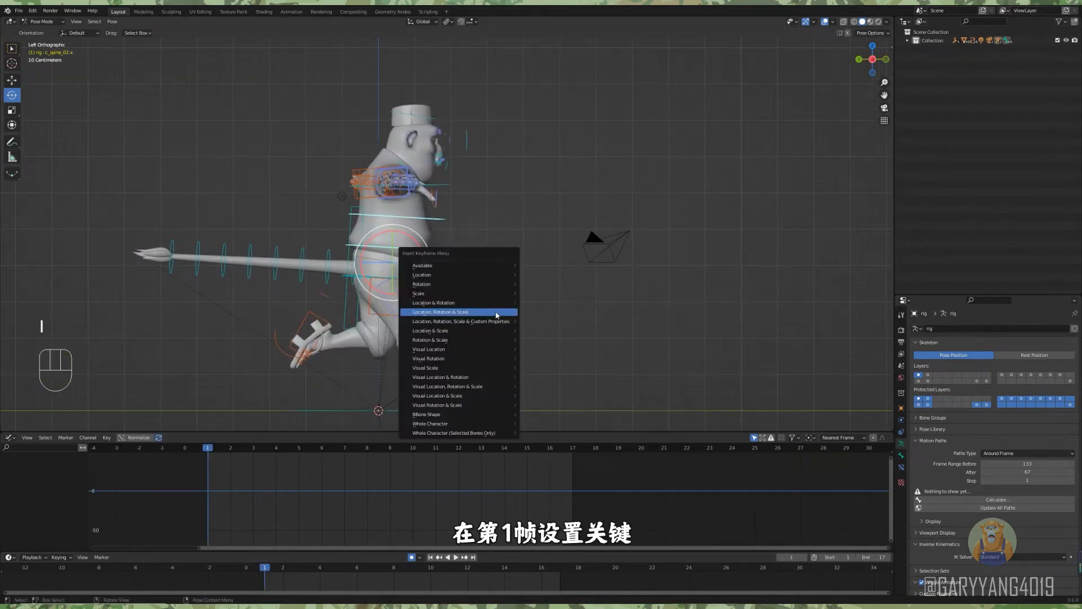
{"action": "left_click", "coordinate": [496, 310]}
Rotate both spine controls slightly at frame 3 for the crouch, and slightly the opposite way at frame 7.
{"action": "left_click_drag", "start_coordinate": [268, 571], "coordinate": [304, 575]}
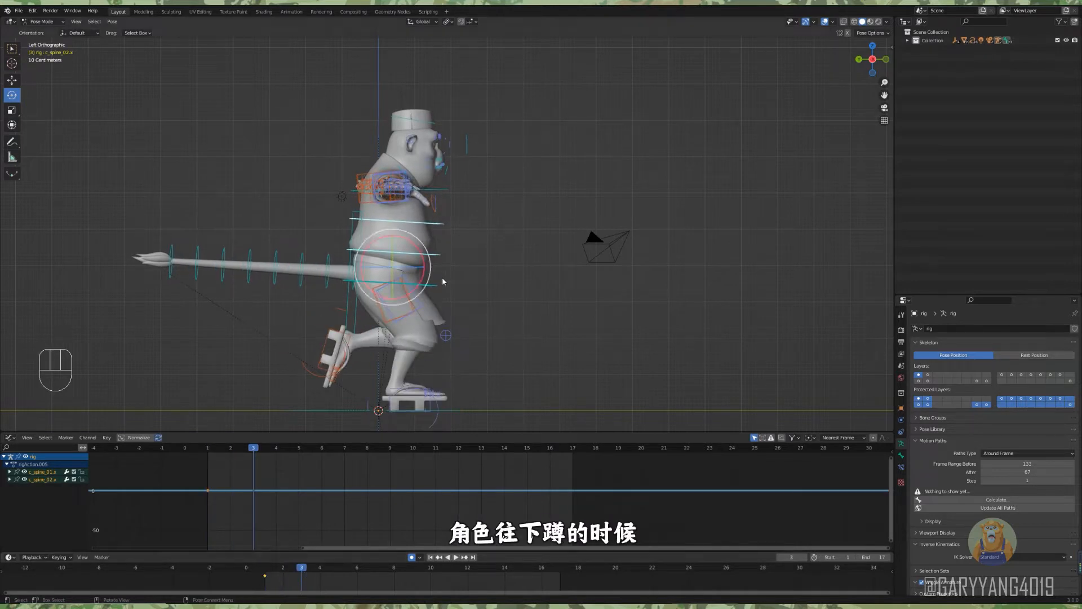
{"action": "left_click_drag", "start_coordinate": [409, 298], "coordinate": [414, 294]}
{"action": "left_click_drag", "start_coordinate": [303, 569], "coordinate": [374, 568]}
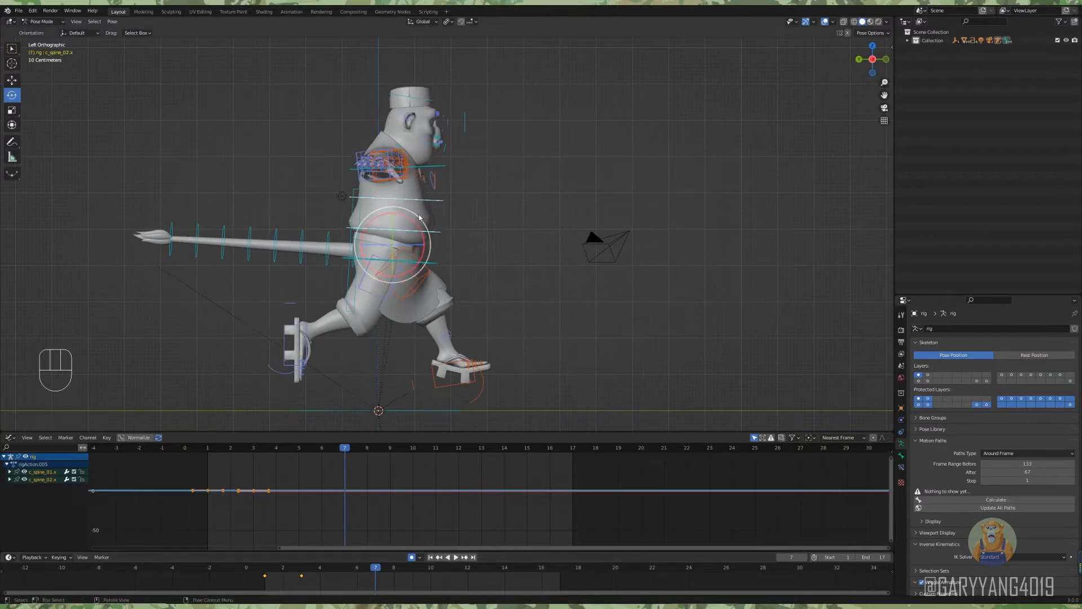
{"action": "key", "text": "r"}
{"action": "left_click_drag", "start_coordinate": [410, 215], "coordinate": [412, 216]}
{"action": "mouse_move", "coordinate": [374, 567]}
{"action": "left_mouse_down"}
{"action": "mouse_move", "coordinate": [285, 566]}
{"action": "mouse_move", "coordinate": [372, 564]}
{"action": "left_mouse_up"}
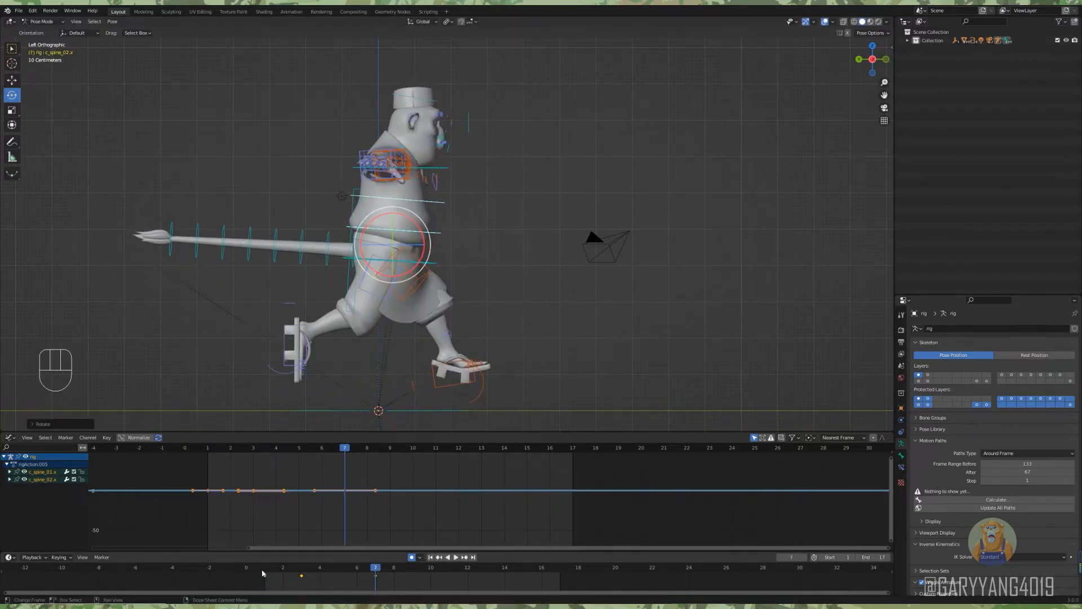
Copy the spine controls' frame 1 keyframe to frame 9, and duplicate the first-half keyframes into the second half.
{"action": "left_click", "coordinate": [265, 575]}
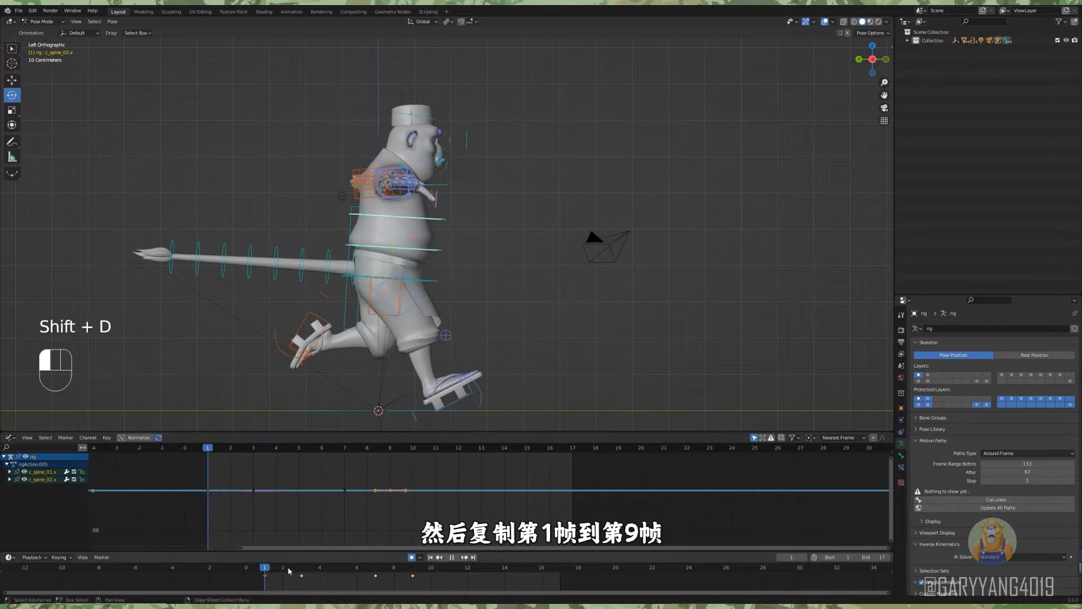
{"action": "left_click_drag", "start_coordinate": [288, 571], "coordinate": [417, 572]}
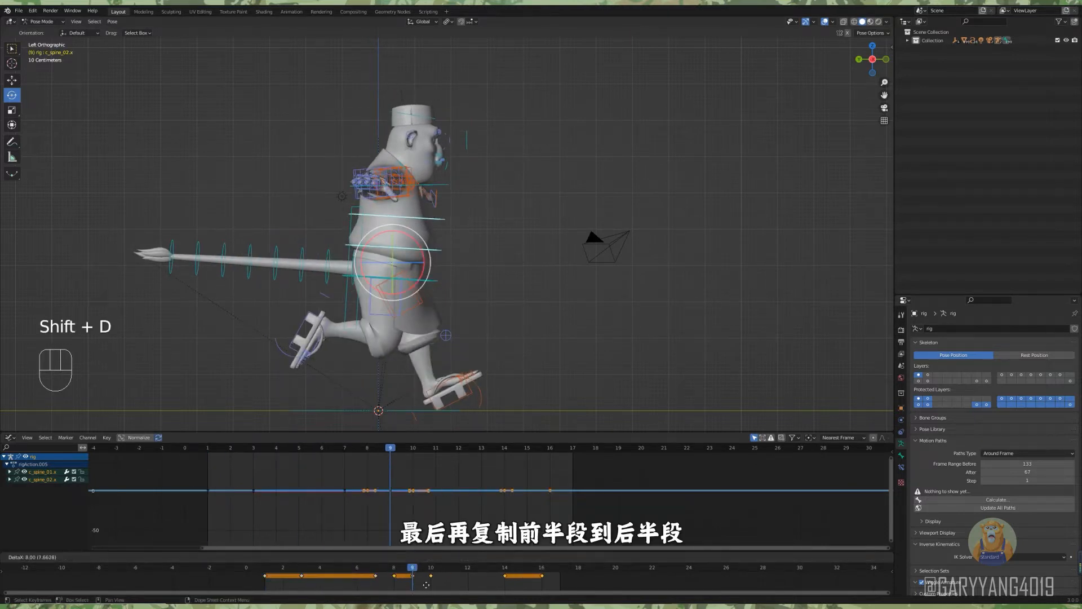
{"action": "left_click", "coordinate": [422, 588]}
{"action": "left_click", "coordinate": [263, 569]}
{"action": "key", "text": "space"}
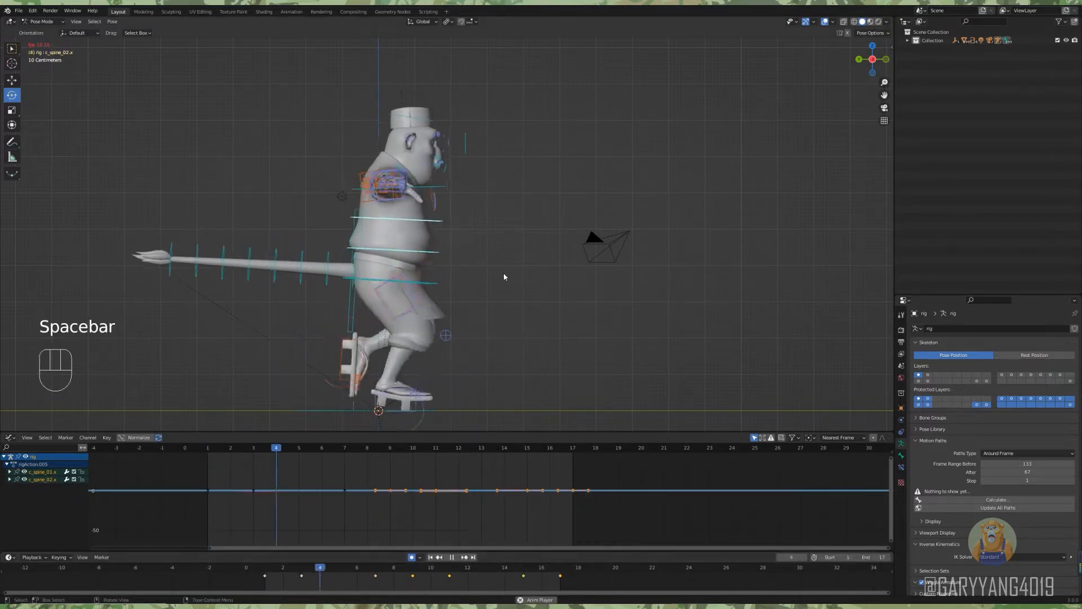
{"action": "key", "text": "space"}
Shift the c_spine_02 keyframes two frames earlier and add a Cycles modifier to both spine controls' curves.
{"action": "left_click", "coordinate": [438, 214]}
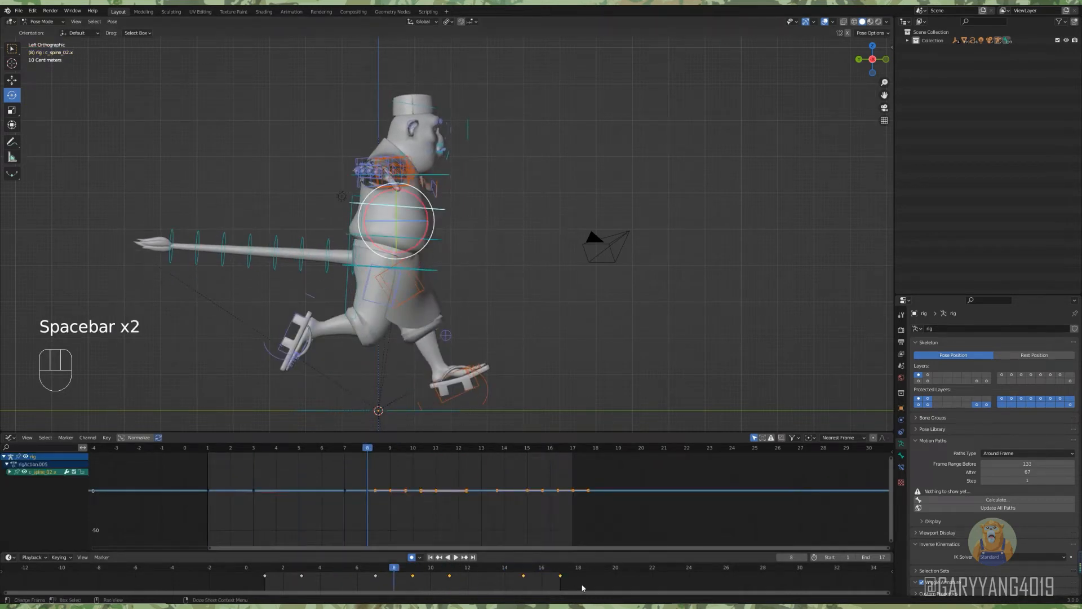
{"action": "left_click_drag", "start_coordinate": [582, 587], "coordinate": [264, 577]}
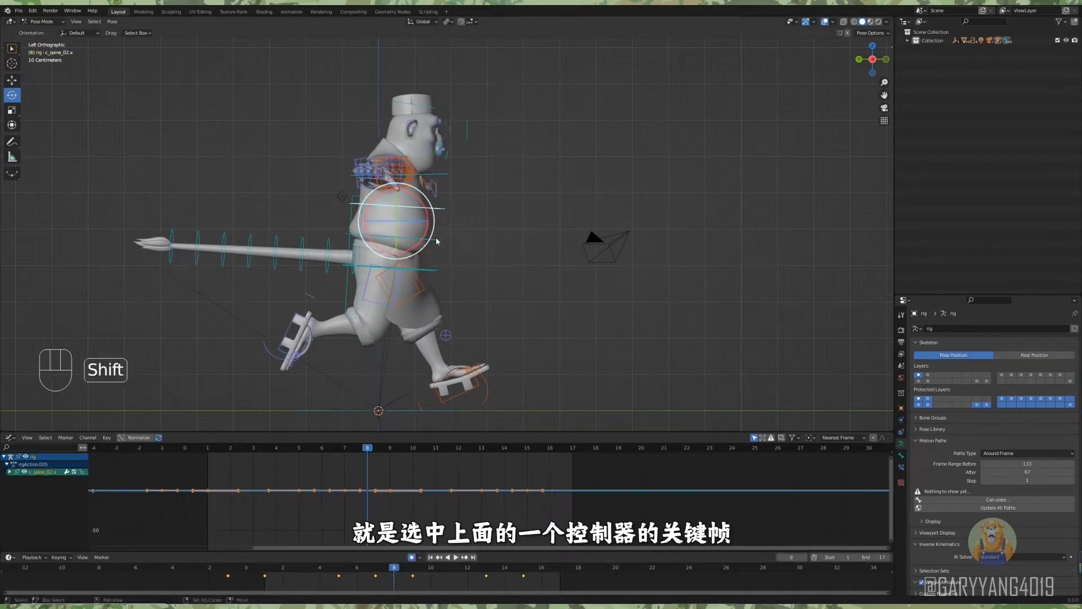
{"action": "key", "text": "a"}
{"action": "key", "text": "ctrl+shift+m"}
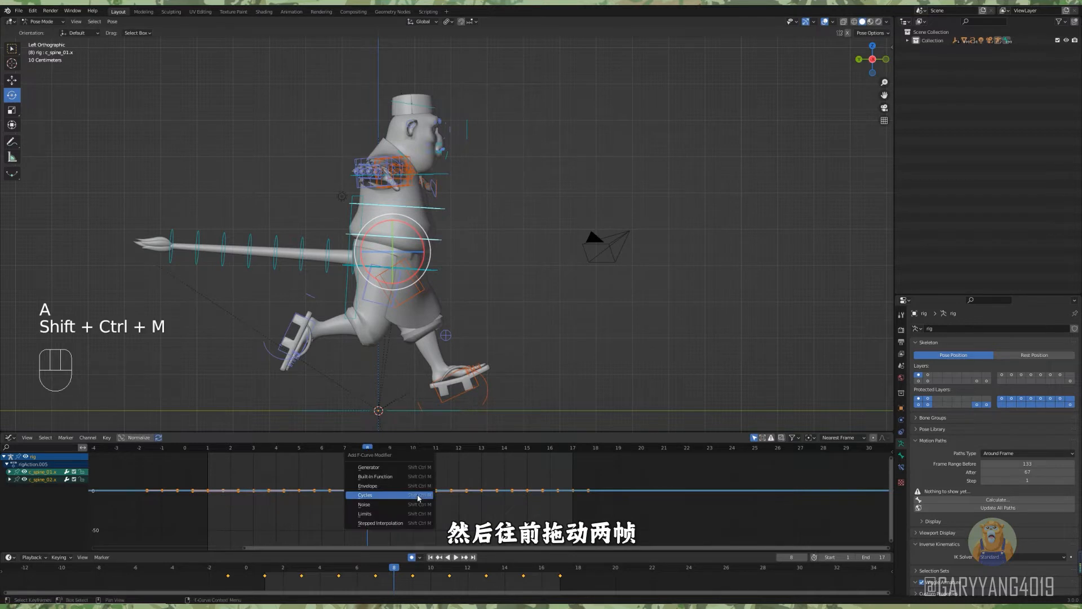
{"action": "left_click", "coordinate": [419, 497]}
Keyframe c_spine_02's location, rotation and scale at frame 17, and delete its keyframe before frame 1.
{"action": "left_click", "coordinate": [434, 210]}
{"action": "key", "text": "KP_Decimal"}
{"action": "scroll", "coordinate": [459, 507], "scroll_direction": "down", "scroll_amount": 8}
{"action": "middle_click_drag", "start_coordinate": [459, 507], "coordinate": [354, 495]}
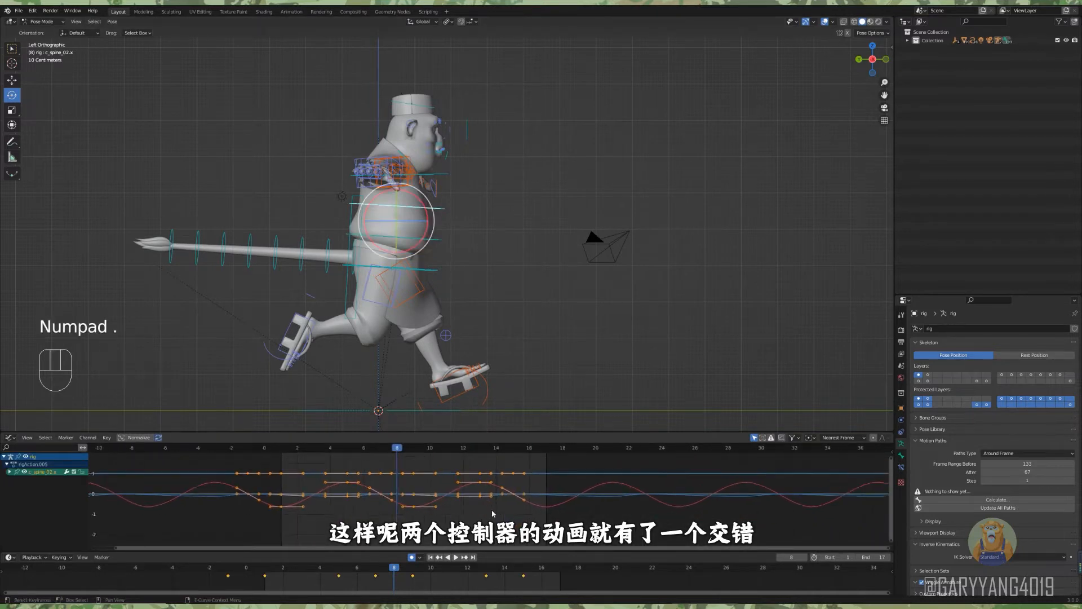
{"action": "left_click_drag", "start_coordinate": [267, 571], "coordinate": [560, 574]}
{"action": "key", "text": "i"}
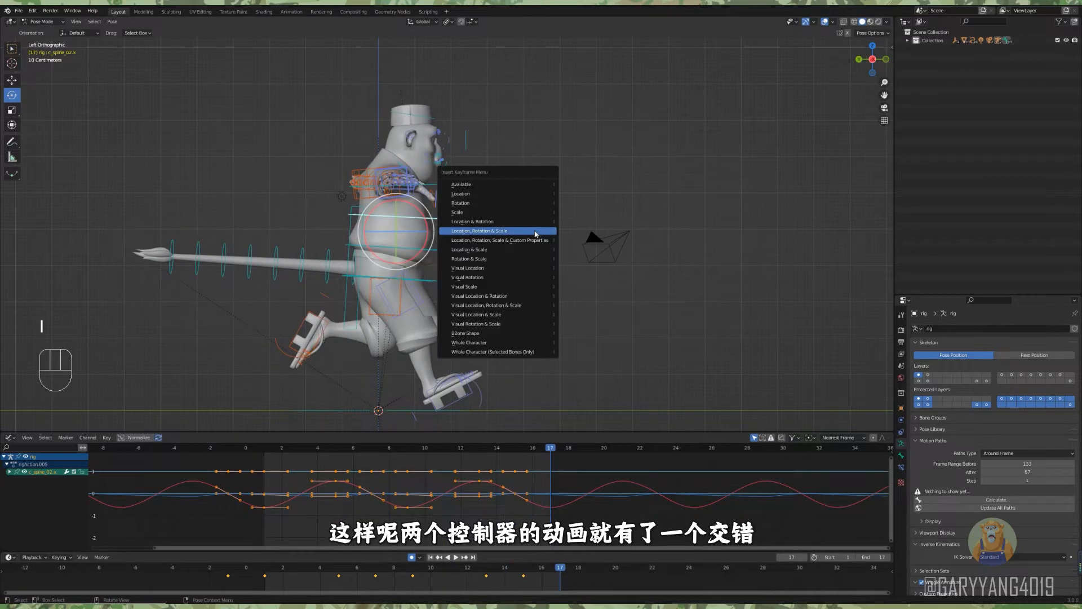
{"action": "left_click", "coordinate": [536, 231]}
{"action": "left_click", "coordinate": [222, 574]}
{"action": "key", "text": "Delete"}
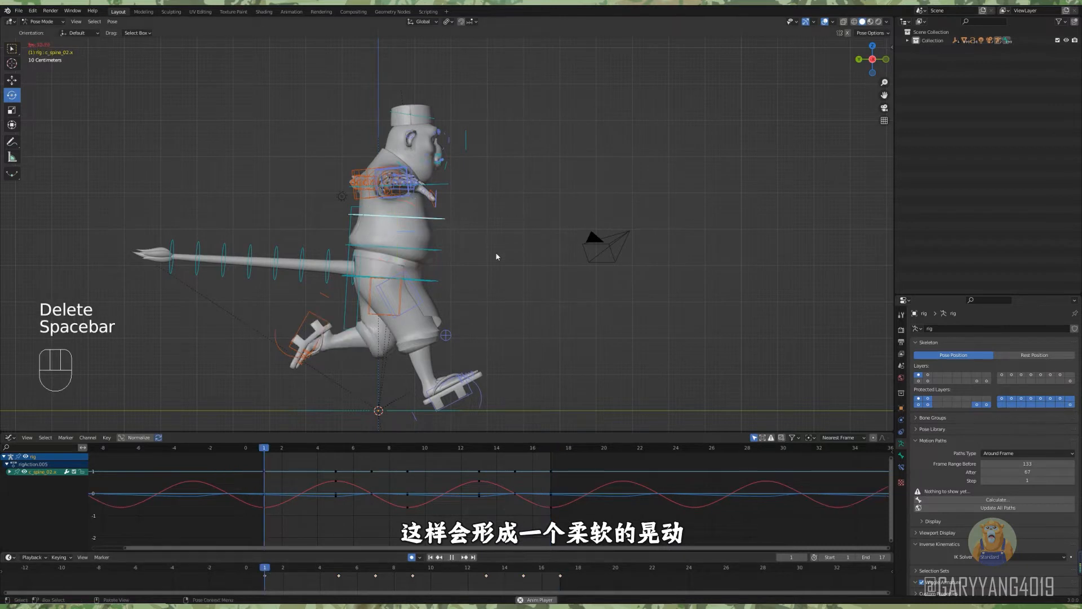
Play the run cycle and examine the overlapping forward-and-back sway of the spine from the side and front.
{"action": "key", "text": "space"}
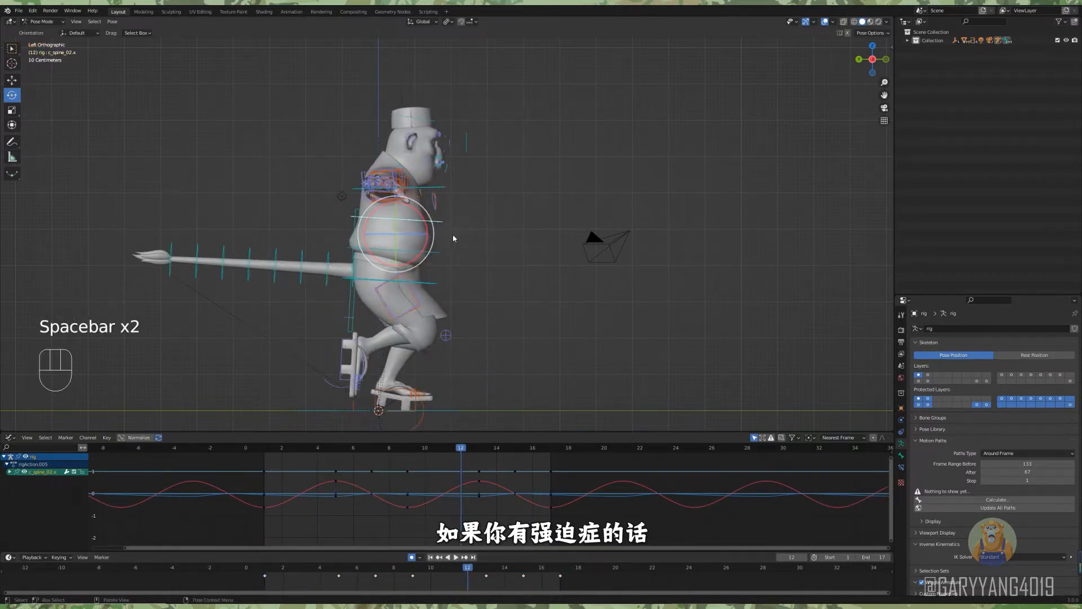
{"action": "key", "text": "space"}
{"action": "left_click_drag", "start_coordinate": [488, 568], "coordinate": [584, 571]}
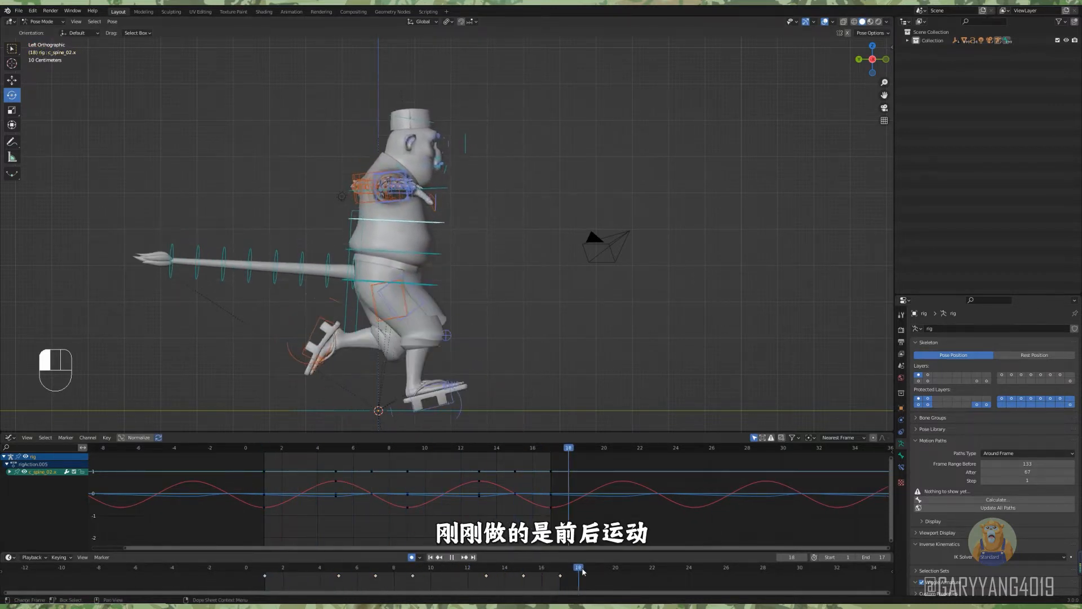
{"action": "key", "text": "space"}
{"action": "middle_click_drag", "start_coordinate": [577, 334], "coordinate": [458, 299], "text": "alt"}
{"action": "key", "text": "space"}
Lower c_spine_02's Y Euler Rotation keyframe at frame 1 to about -6 to counter the hip turn.
{"action": "left_click", "coordinate": [10, 472]}
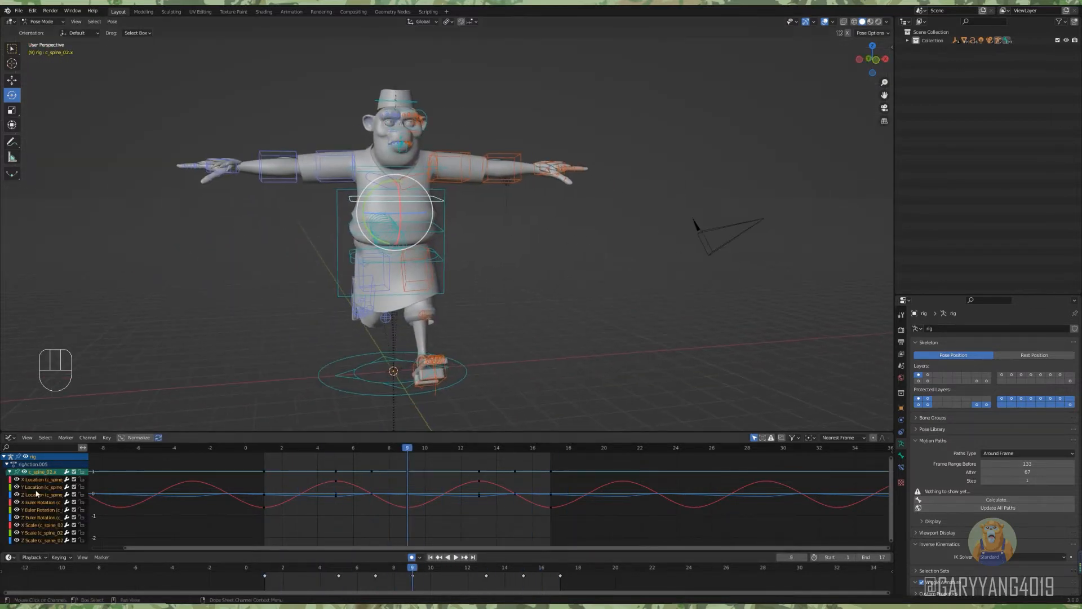
{"action": "middle_click_drag", "start_coordinate": [361, 254], "coordinate": [421, 290], "text": "alt+shift"}
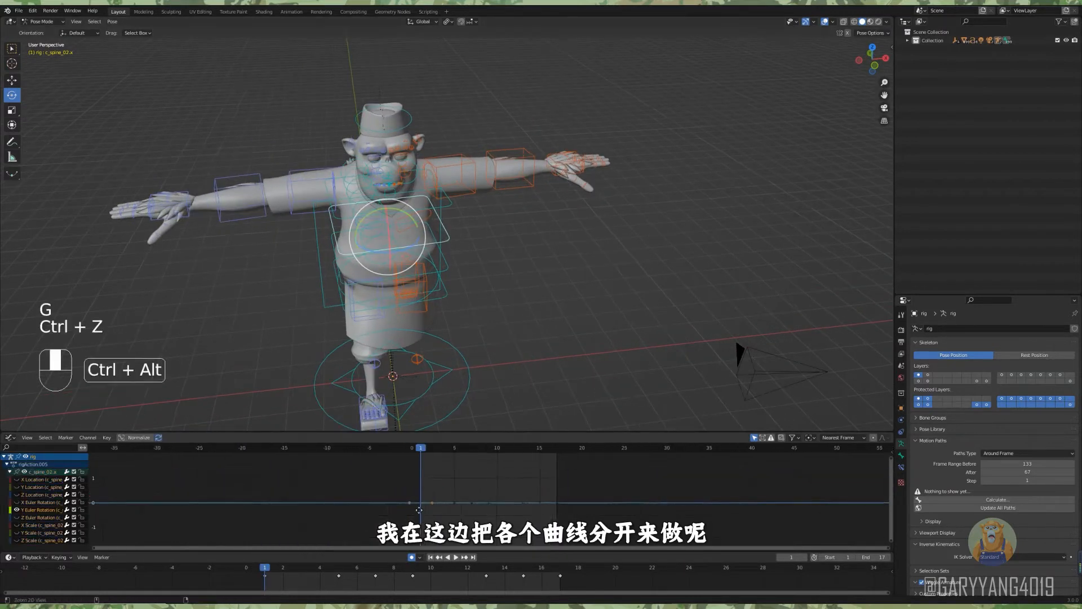
{"action": "key", "text": "g"}
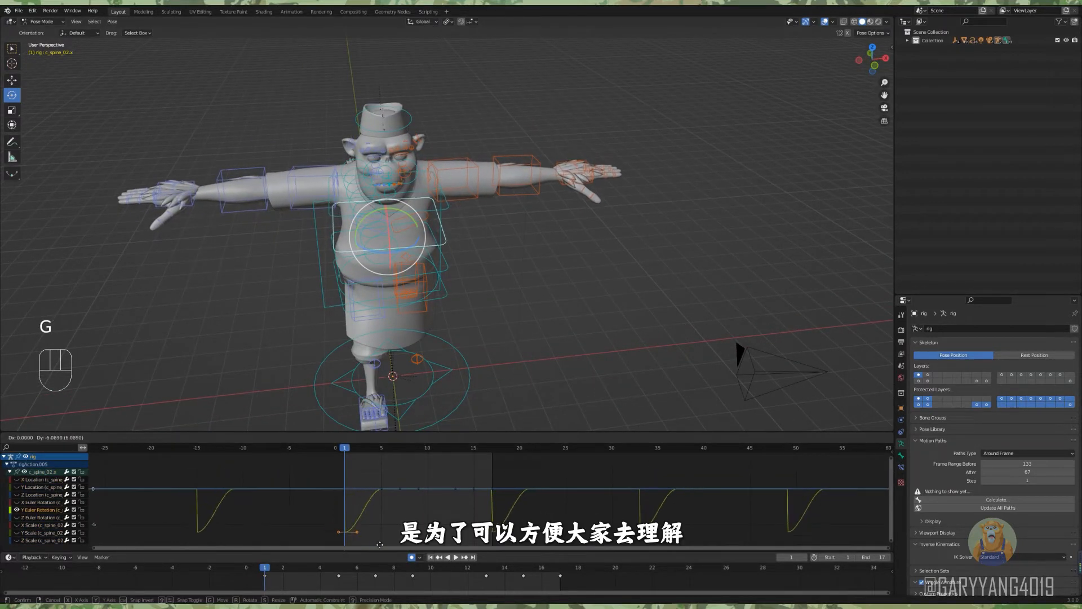
{"action": "left_click", "coordinate": [379, 542]}
{"action": "middle_click_drag", "start_coordinate": [379, 541], "coordinate": [365, 525], "text": "alt"}
Copy the frame 1 Y Euler Rotation keyframe to frame 17 and delete the in-between keyframes, keeping frame 9.
{"action": "mouse_move", "coordinate": [464, 239]}
{"action": "middle_mouse_down", "text": "alt"}
{"action": "mouse_move", "coordinate": [465, 266]}
{"action": "mouse_move", "coordinate": [466, 237]}
{"action": "middle_mouse_up", "text": "alt"}
{"action": "middle_click_drag", "start_coordinate": [466, 236], "coordinate": [472, 271], "text": "alt"}
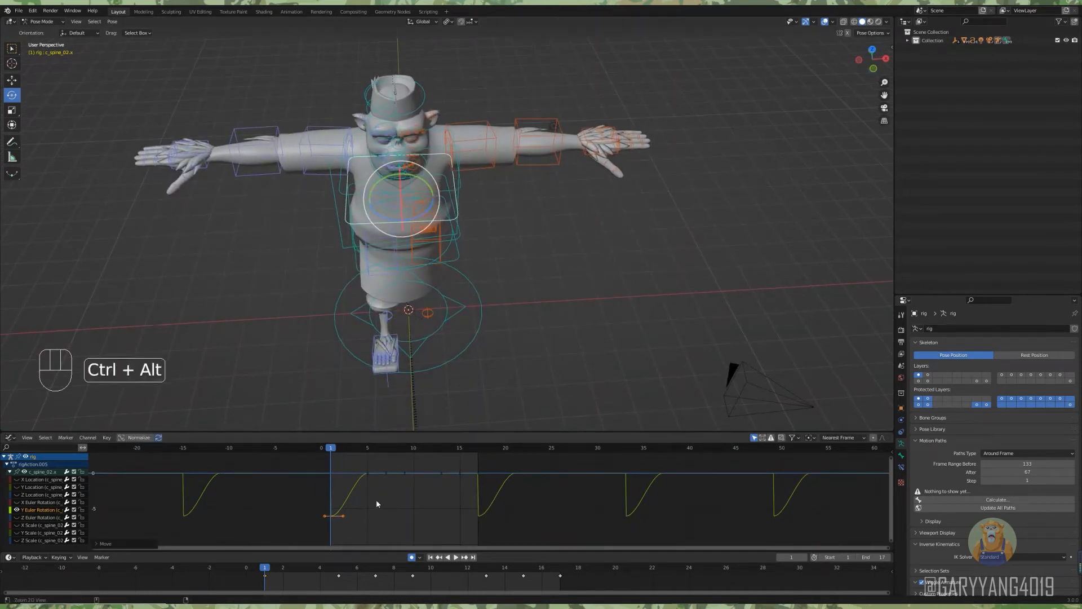
{"action": "left_click", "coordinate": [560, 581]}
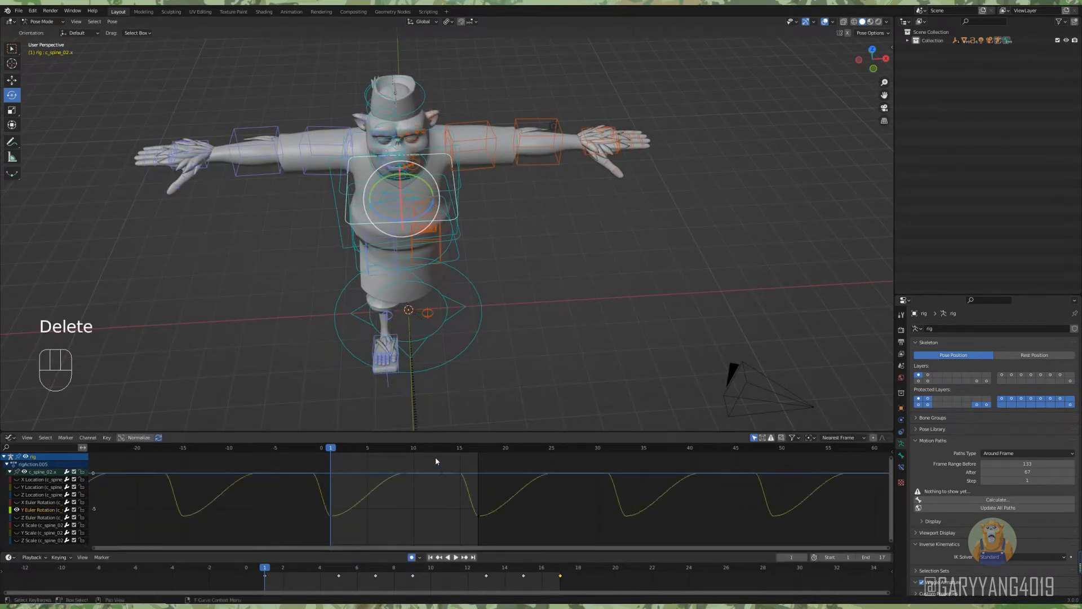
Raise c_spine_02's Y Euler Rotation keyframe at frame 9 to about 6.
{"action": "middle_click_drag", "start_coordinate": [402, 489], "coordinate": [405, 502], "text": "ctrl+alt"}
{"action": "left_click_drag", "start_coordinate": [405, 502], "coordinate": [384, 484]}
{"action": "middle_click_drag", "start_coordinate": [390, 496], "coordinate": [395, 512], "text": "alt+shift"}
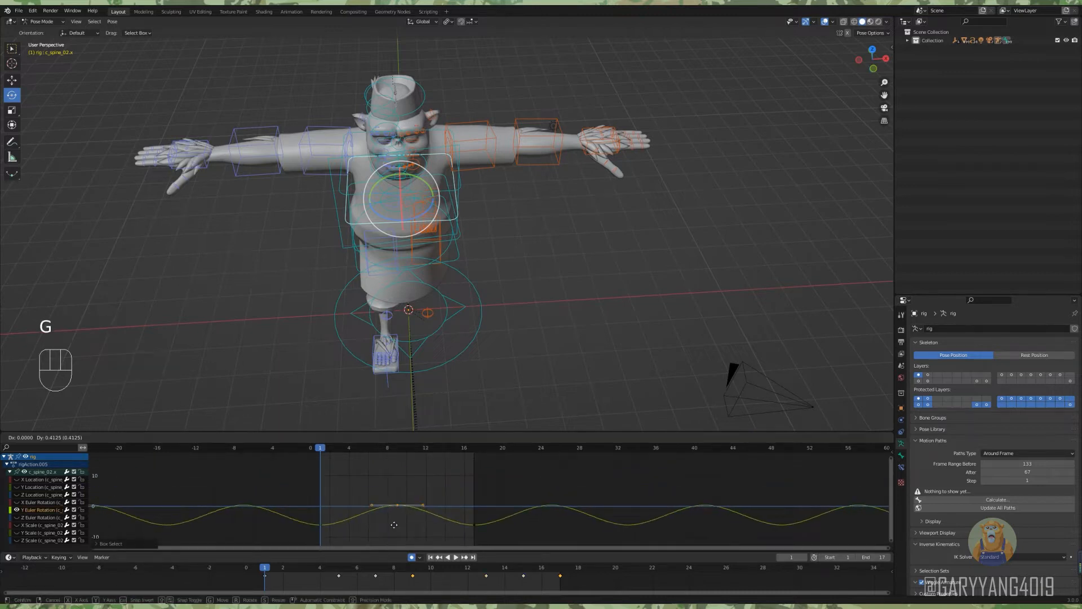
Play the run cycle and examine the upper body's counter-rotation from several angles.
{"action": "key", "text": "space"}
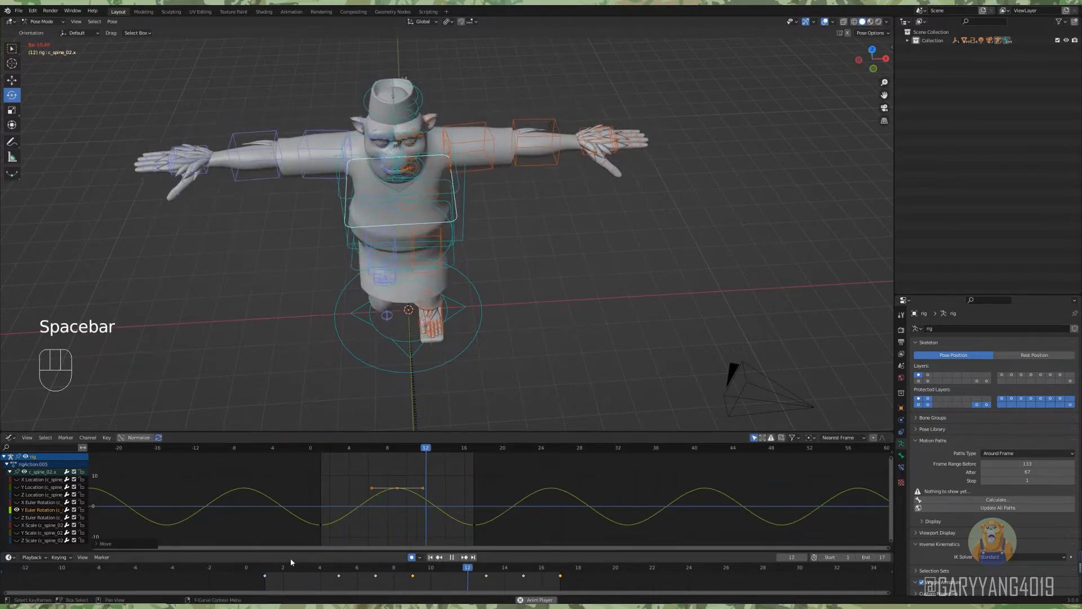
{"action": "middle_click_drag", "start_coordinate": [425, 298], "coordinate": [449, 335], "text": "alt"}
{"action": "key", "text": "space"}
{"action": "key", "text": "space"}
{"action": "key", "text": "space"}
{"action": "middle_click_drag", "start_coordinate": [580, 316], "coordinate": [512, 304], "text": "alt"}
Lengthen the keyframe handles of the root master's Y Euler Rotation curve to ease the body turn in and out.
{"action": "scroll", "coordinate": [496, 322], "scroll_direction": "up", "scroll_amount": 3}
{"action": "left_click", "coordinate": [453, 287]}
{"action": "middle_click_drag", "start_coordinate": [496, 327], "coordinate": [476, 309], "text": "alt"}
{"action": "middle_click_drag", "start_coordinate": [367, 375], "coordinate": [432, 392], "text": "alt"}
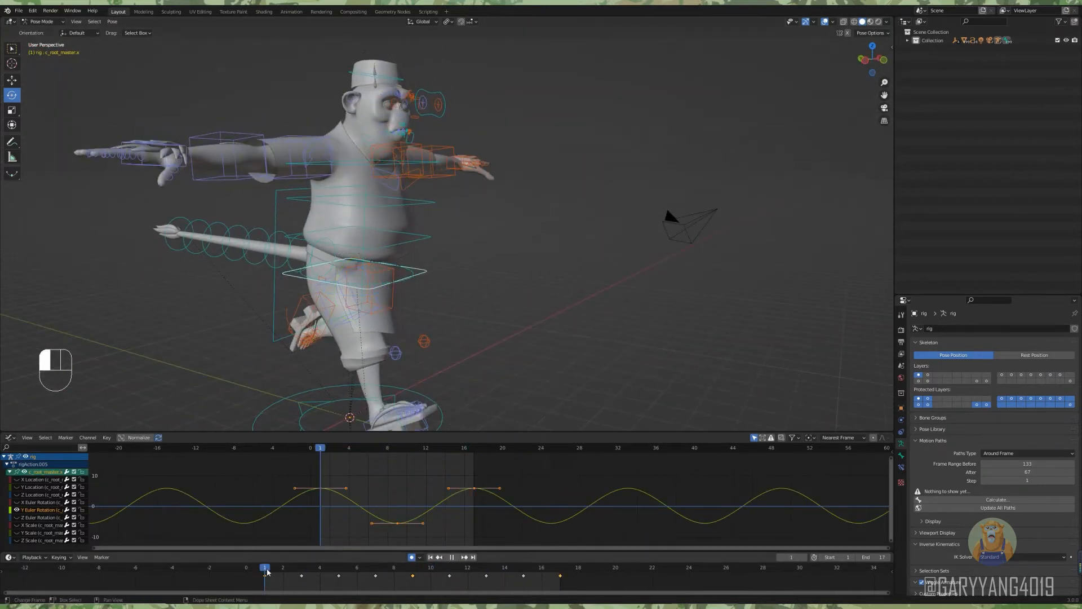
{"action": "left_click_drag", "start_coordinate": [268, 572], "coordinate": [302, 572]}
{"action": "middle_click_drag", "start_coordinate": [477, 289], "coordinate": [398, 442], "text": "alt"}
{"action": "key", "text": "a"}
{"action": "left_click_drag", "start_coordinate": [294, 488], "coordinate": [286, 488]}
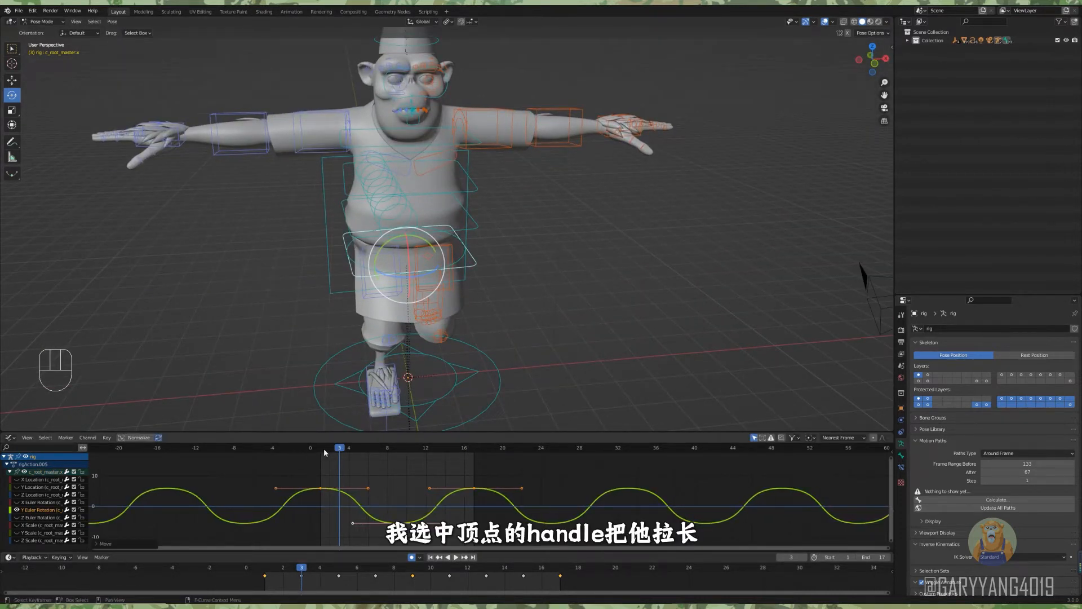
{"action": "key", "text": "space"}
{"action": "key", "text": "space"}
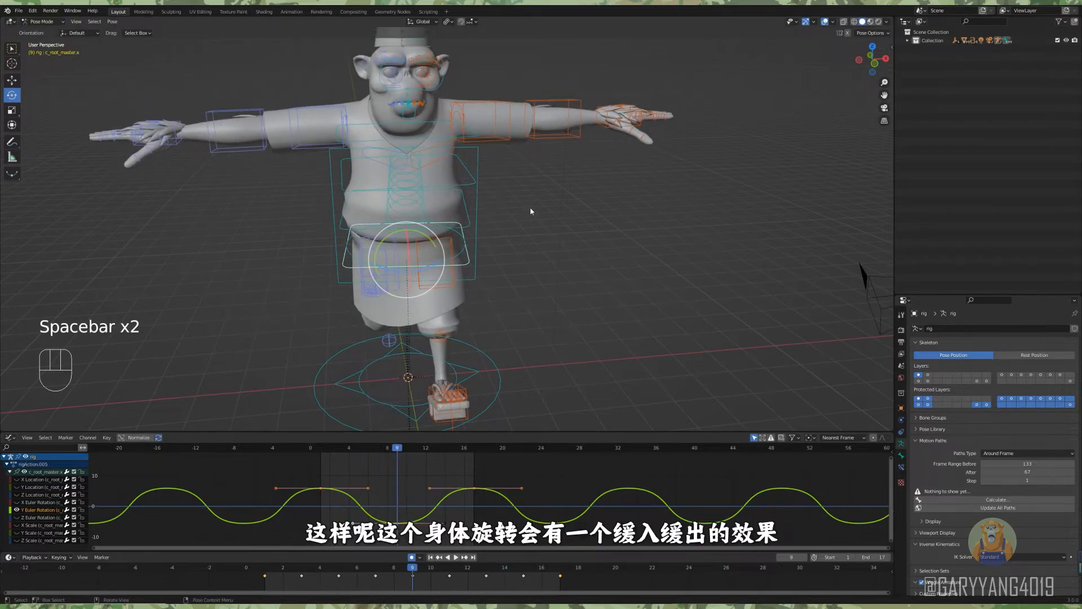
Lengthen the keyframe handles of c_spine_02's Y Euler Rotation curve to ease the upper body turn.
{"action": "left_click", "coordinate": [472, 179]}
{"action": "middle_click_drag", "start_coordinate": [472, 179], "coordinate": [476, 186], "text": "shift"}
{"action": "left_click_drag", "start_coordinate": [301, 531], "coordinate": [533, 489]}
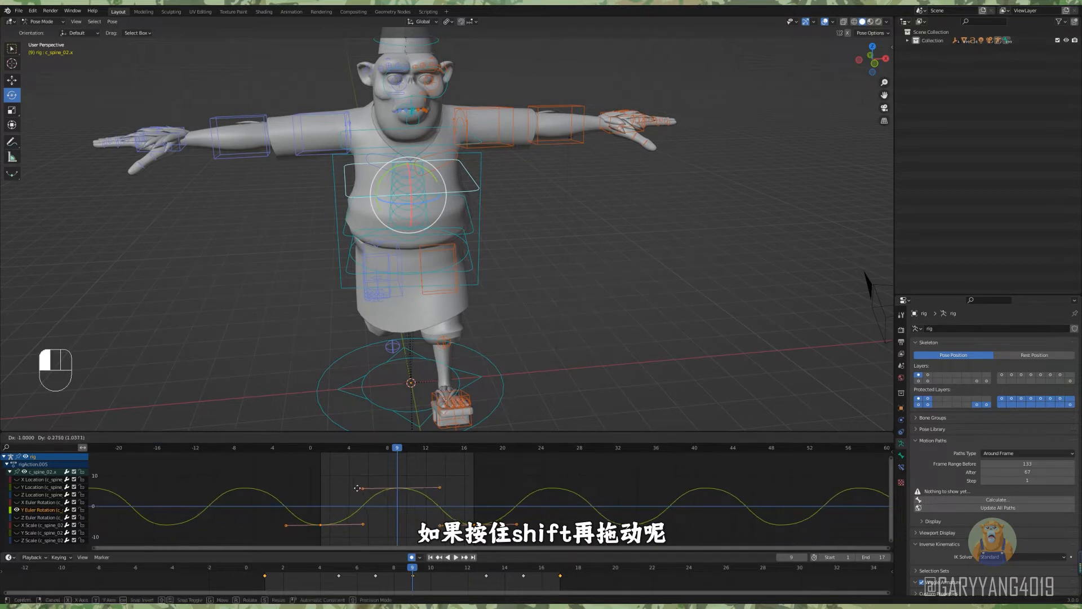
{"action": "left_click_drag", "start_coordinate": [357, 488], "coordinate": [346, 484], "text": "shift"}
{"action": "left_click", "coordinate": [323, 449]}
Play the run cycle and examine the eased hip and upper body rotation from the front and side.
{"action": "scroll", "coordinate": [597, 280], "scroll_direction": "down", "scroll_amount": 2}
{"action": "left_click", "coordinate": [597, 281]}
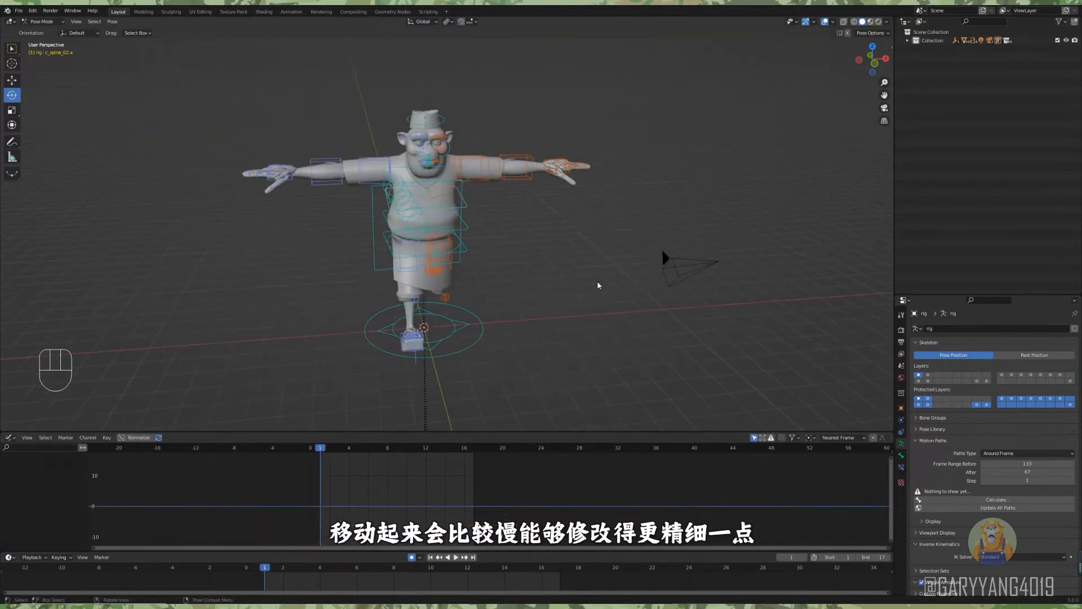
{"action": "key", "text": "space"}
{"action": "middle_click_drag", "start_coordinate": [597, 281], "coordinate": [584, 256], "text": "alt"}
{"action": "scroll", "coordinate": [564, 265], "scroll_direction": "up", "scroll_amount": 2}
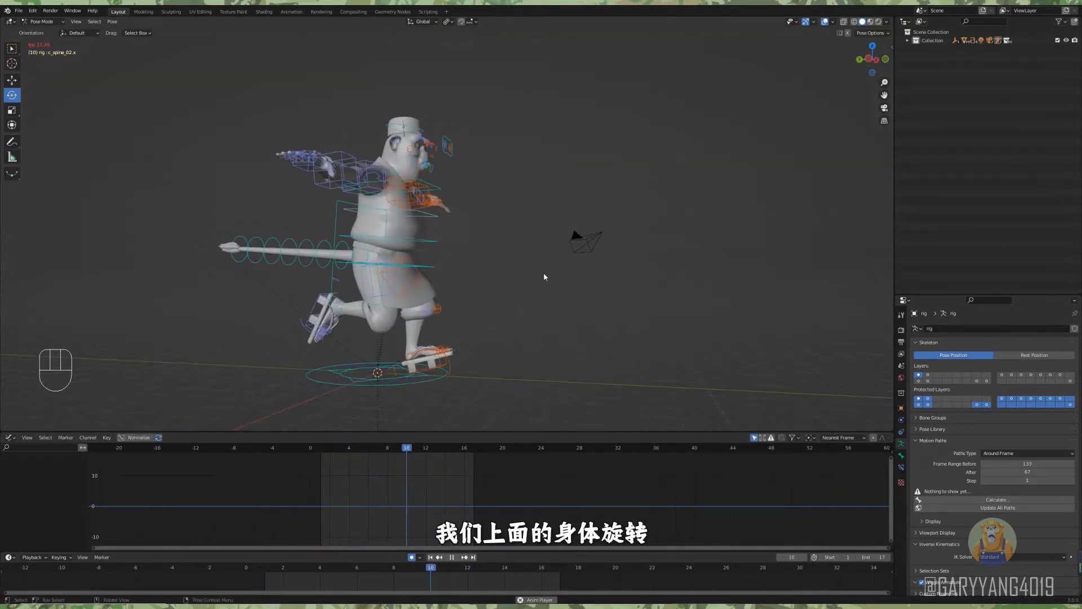
{"action": "scroll", "coordinate": [507, 290], "scroll_direction": "up", "scroll_amount": 3}
{"action": "key", "text": "space"}
Isolate c_spine_01's X Euler Rotation curve and rotate the lower spine control at frame 5 to add an in-between key.
{"action": "left_click", "coordinate": [464, 241]}
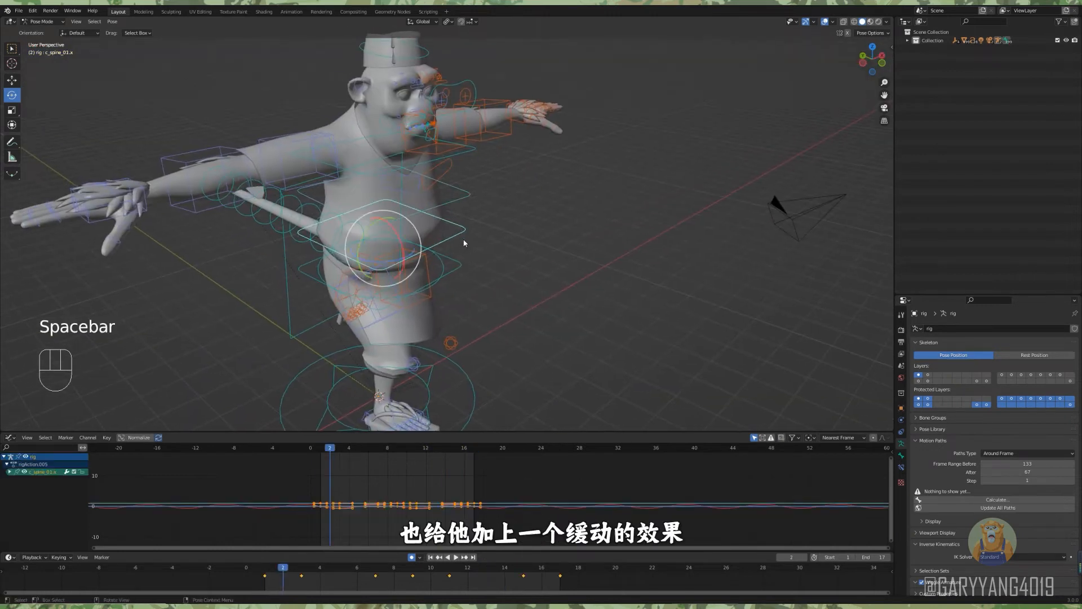
{"action": "left_click_drag", "start_coordinate": [464, 241], "coordinate": [530, 225], "text": "alt"}
{"action": "left_click_drag", "start_coordinate": [480, 504], "coordinate": [454, 488], "text": "ctrl+alt"}
{"action": "left_click", "coordinate": [455, 488]}
{"action": "scroll", "coordinate": [466, 248], "scroll_direction": "down", "scroll_amount": 2, "text": "alt"}
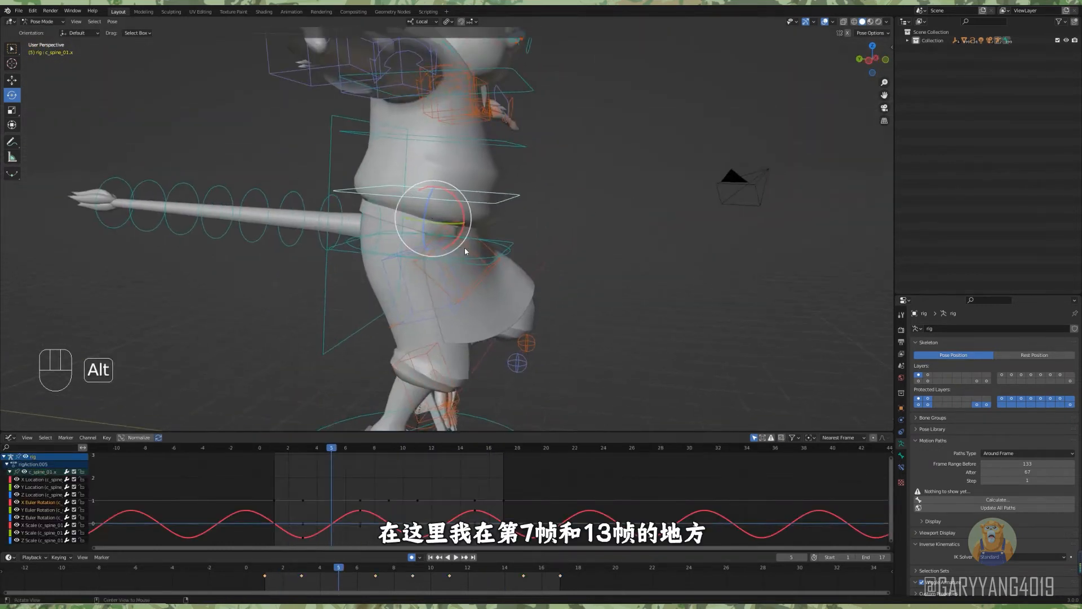
{"action": "scroll", "coordinate": [465, 251], "scroll_direction": "up", "scroll_amount": 2}
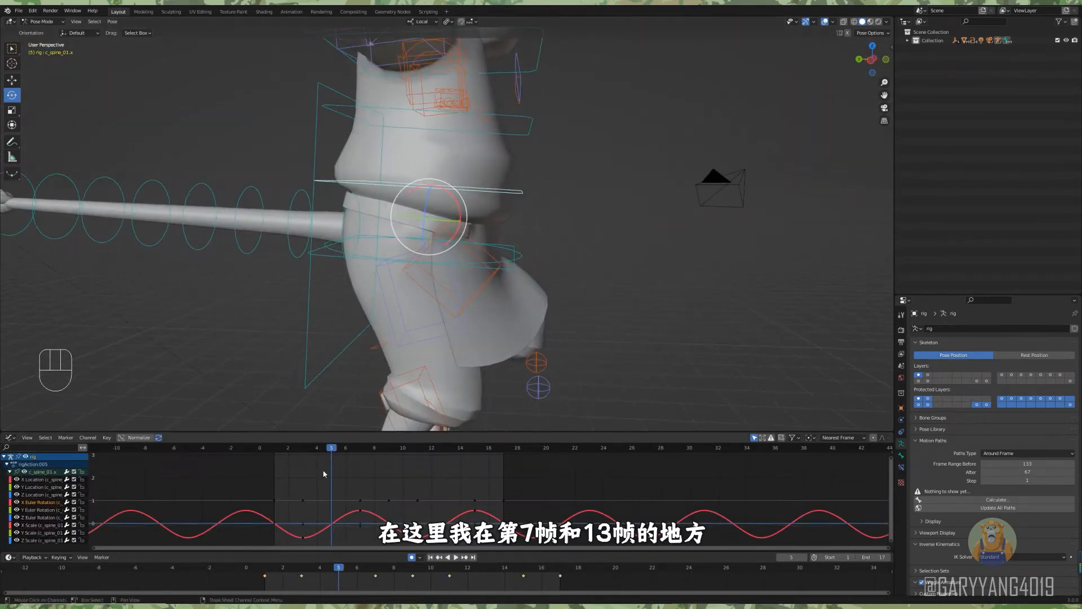
{"action": "left_click", "coordinate": [456, 197]}
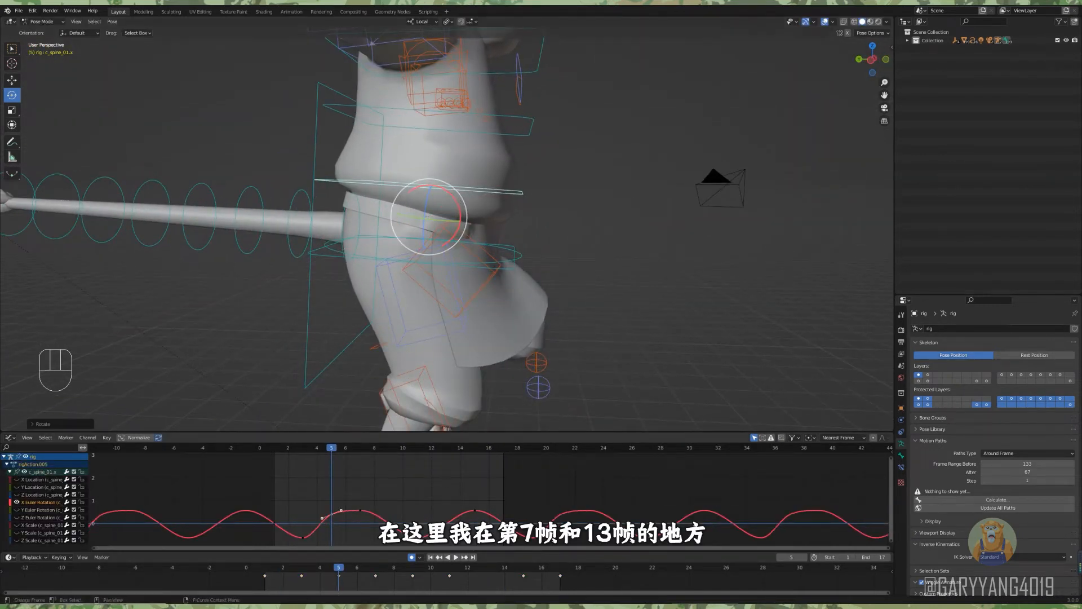
Rotate the lower spine at frame 13 and adjust that X Euler Rotation key to match the one at frame 5.
{"action": "left_click", "coordinate": [485, 571]}
{"action": "left_click_drag", "start_coordinate": [449, 194], "coordinate": [451, 197]}
{"action": "key", "text": "alt+a"}
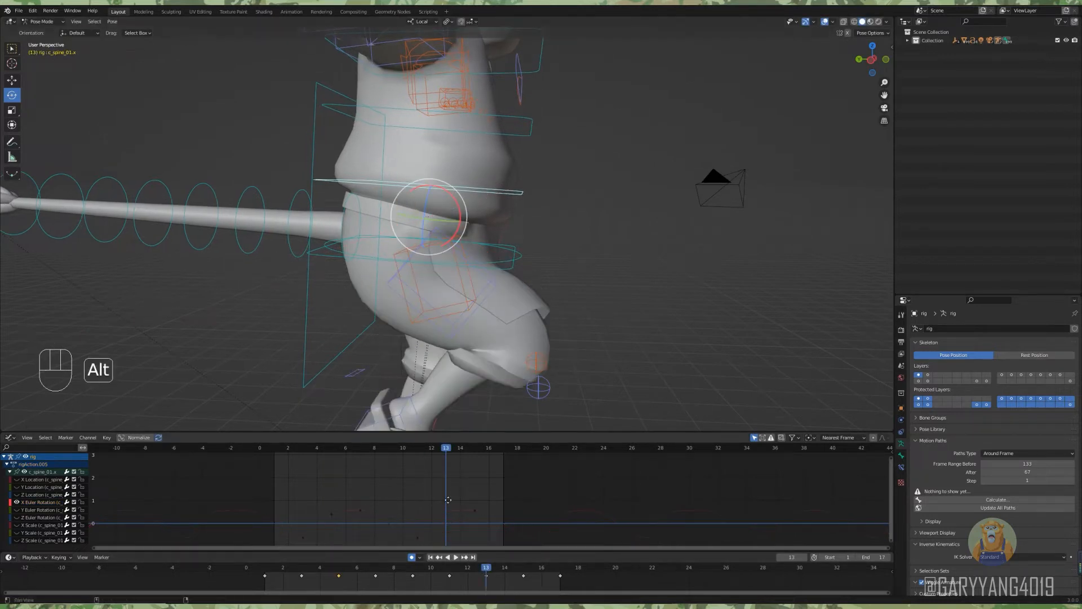
{"action": "scroll", "coordinate": [450, 507], "scroll_direction": "up", "scroll_amount": 3}
{"action": "middle_click_drag", "start_coordinate": [450, 518], "coordinate": [456, 490]}
{"action": "left_click_drag", "start_coordinate": [451, 489], "coordinate": [452, 492]}
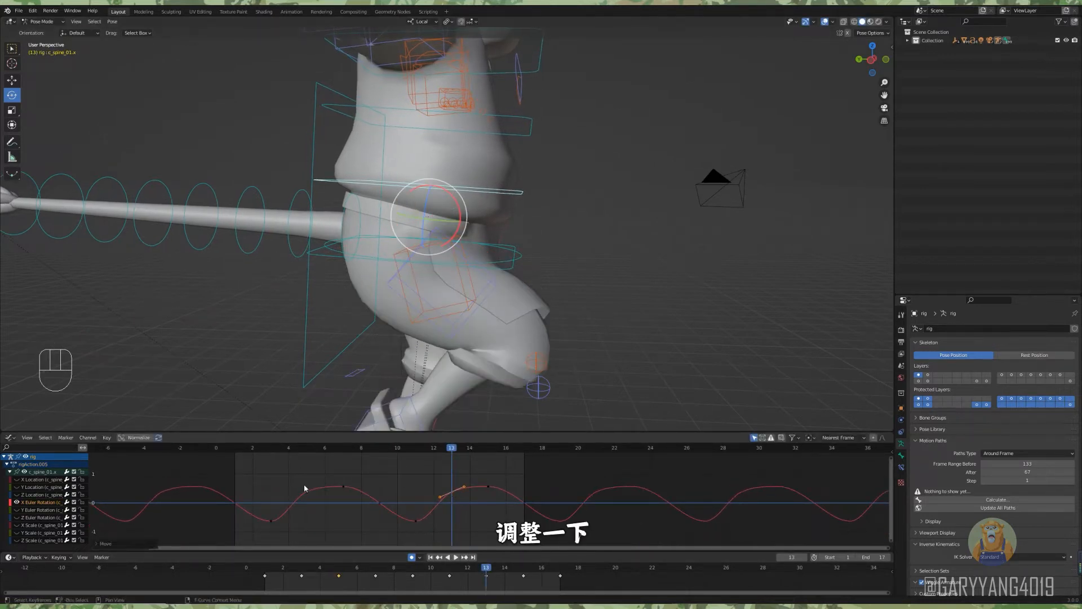
Play the run cycle and examine the adjusted spine sway from different angles.
{"action": "scroll", "coordinate": [550, 266], "scroll_direction": "down", "scroll_amount": 4}
{"action": "left_click", "coordinate": [567, 278]}
{"action": "mouse_move", "coordinate": [550, 266]}
{"action": "middle_mouse_down", "text": "alt"}
{"action": "mouse_move", "coordinate": [510, 277]}
{"action": "mouse_move", "coordinate": [607, 285]}
{"action": "mouse_move", "coordinate": [543, 262]}
{"action": "mouse_move", "coordinate": [565, 257]}
{"action": "mouse_move", "coordinate": [553, 258]}
{"action": "middle_mouse_up", "text": "alt"}
{"action": "key", "text": "space"}
{"action": "key", "text": "space"}
{"action": "scroll", "coordinate": [561, 260], "scroll_direction": "up", "scroll_amount": 3}
{"action": "middle_click_drag", "start_coordinate": [553, 258], "coordinate": [525, 253], "text": "shift"}
Key the hip control c_root.x at frame 1 and tilt it sideways in Local orientation.
{"action": "left_click", "coordinate": [516, 246]}
{"action": "middle_click_drag", "start_coordinate": [524, 254], "coordinate": [476, 343], "text": "alt+shift"}
{"action": "left_click", "coordinate": [235, 447]}
{"action": "key", "text": "i"}
{"action": "left_click", "coordinate": [488, 324]}
{"action": "middle_click_drag", "start_coordinate": [477, 343], "coordinate": [476, 351], "text": "alt"}
{"action": "left_click", "coordinate": [397, 216]}
{"action": "middle_click_drag", "start_coordinate": [397, 216], "coordinate": [465, 248], "text": "alt"}
{"action": "scroll", "coordinate": [465, 248], "scroll_direction": "up", "scroll_amount": 1}
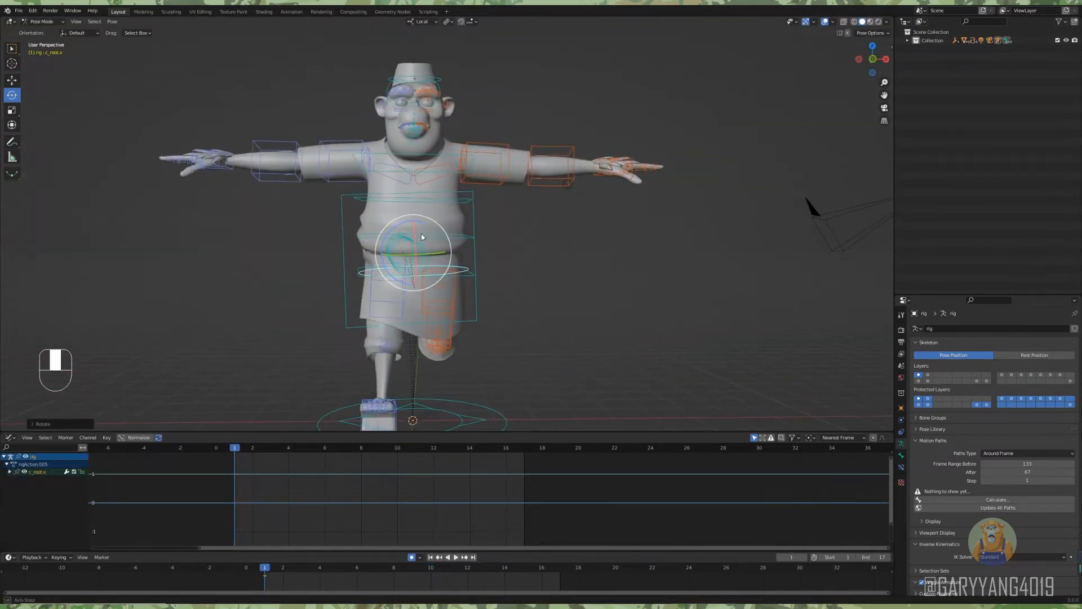
{"action": "left_click_drag", "start_coordinate": [396, 226], "coordinate": [398, 229]}
Duplicate the hip control's frame 1 keys to frame 17 and paste its mirrored pose at frame 9.
{"action": "middle_click_drag", "start_coordinate": [398, 228], "coordinate": [514, 270], "text": "alt"}
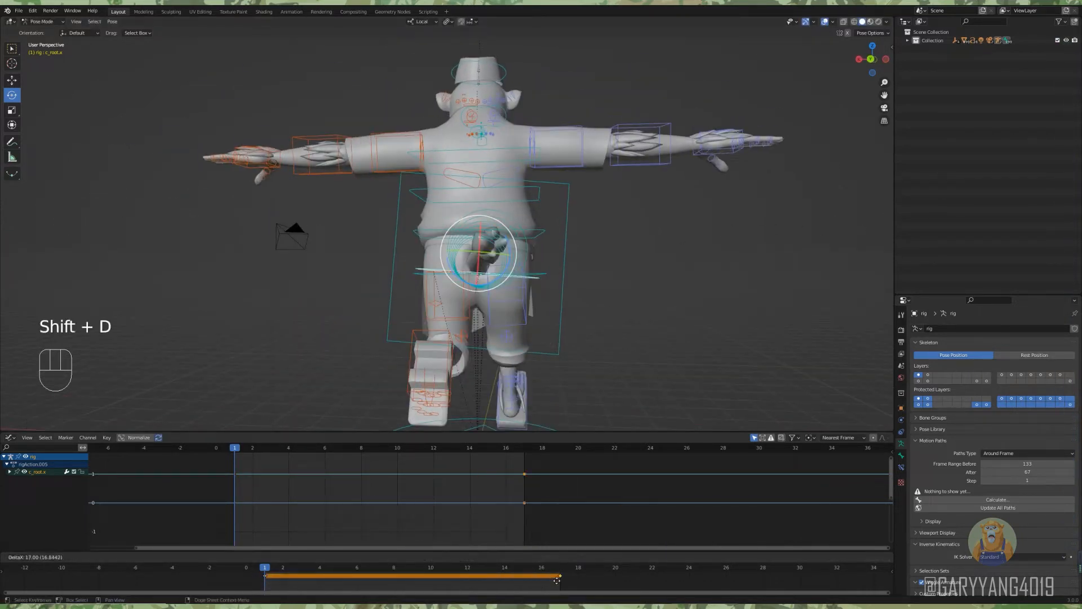
{"action": "left_click", "coordinate": [557, 581]}
{"action": "left_click", "coordinate": [412, 568]}
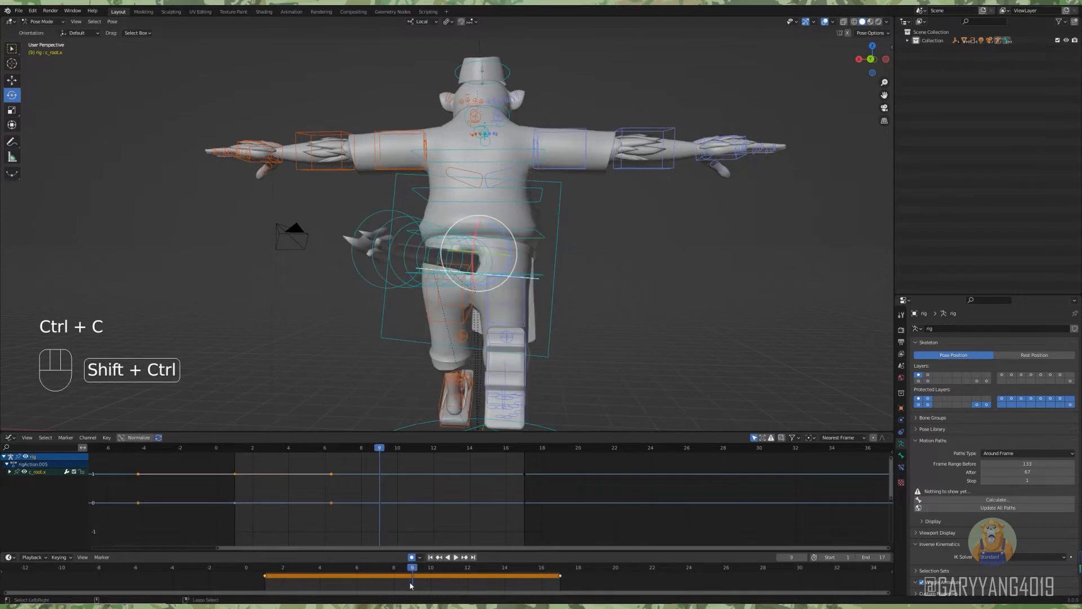
{"action": "key", "text": "ctrl+shift+v"}
Lengthen the keyframe handles of c_root.x's Z Euler Rotation curve to ease the hip tilt, and play the result.
{"action": "mouse_move", "coordinate": [428, 485]}
{"action": "middle_mouse_down", "text": "ctrl+alt"}
{"action": "mouse_move", "coordinate": [423, 510]}
{"action": "mouse_move", "coordinate": [421, 499]}
{"action": "middle_mouse_up", "text": "ctrl+alt"}
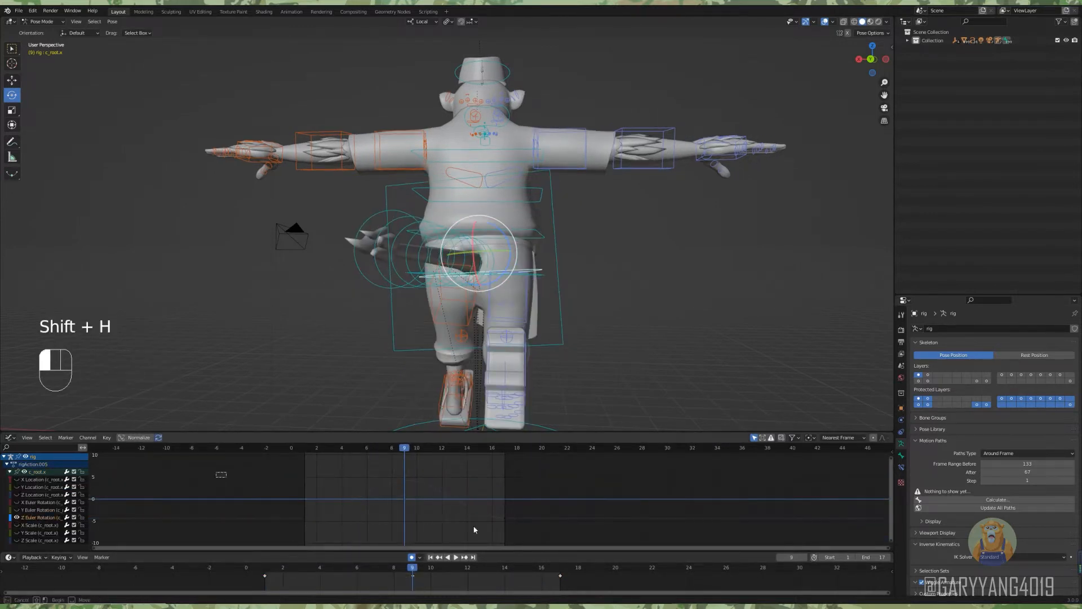
{"action": "left_click_drag", "start_coordinate": [474, 528], "coordinate": [529, 535]}
{"action": "middle_click_drag", "start_coordinate": [435, 485], "coordinate": [411, 495]}
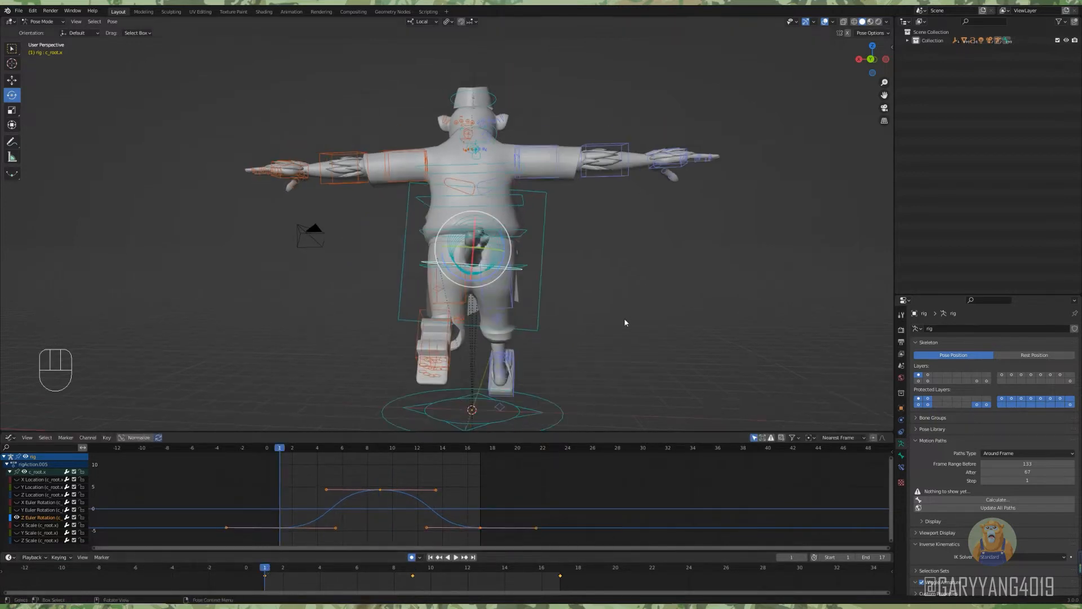
{"action": "left_click", "coordinate": [616, 327]}
{"action": "middle_click_drag", "start_coordinate": [624, 320], "coordinate": [594, 331]}
{"action": "key", "text": "space"}
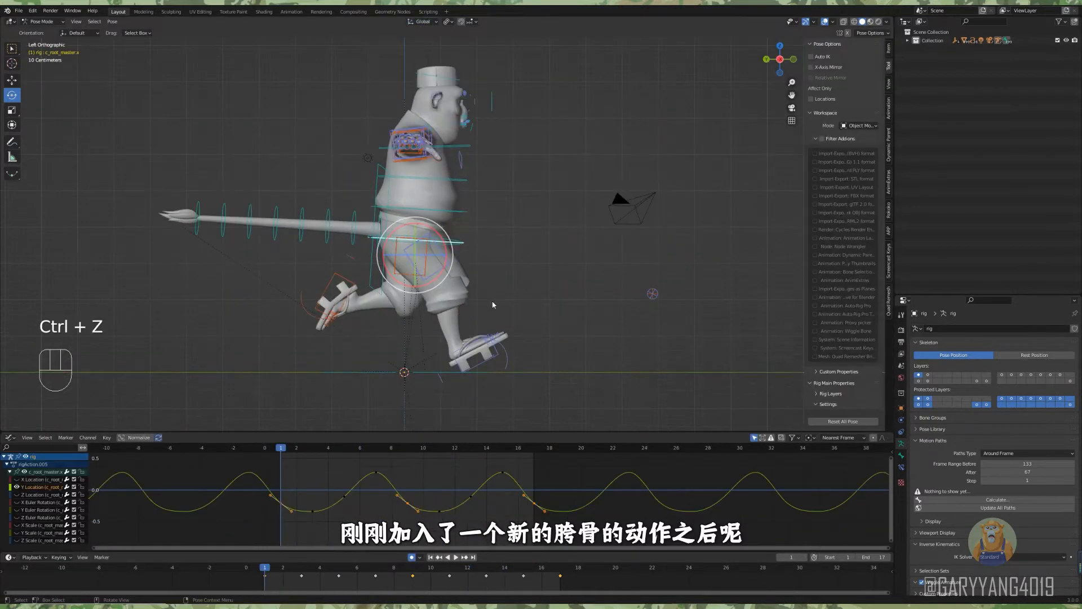
Adjust the root master's Y Location keys at frames 1, 9 and 17 and scrub to frame 5.
{"action": "key", "text": "g"}
{"action": "key", "text": "ctrl+z"}
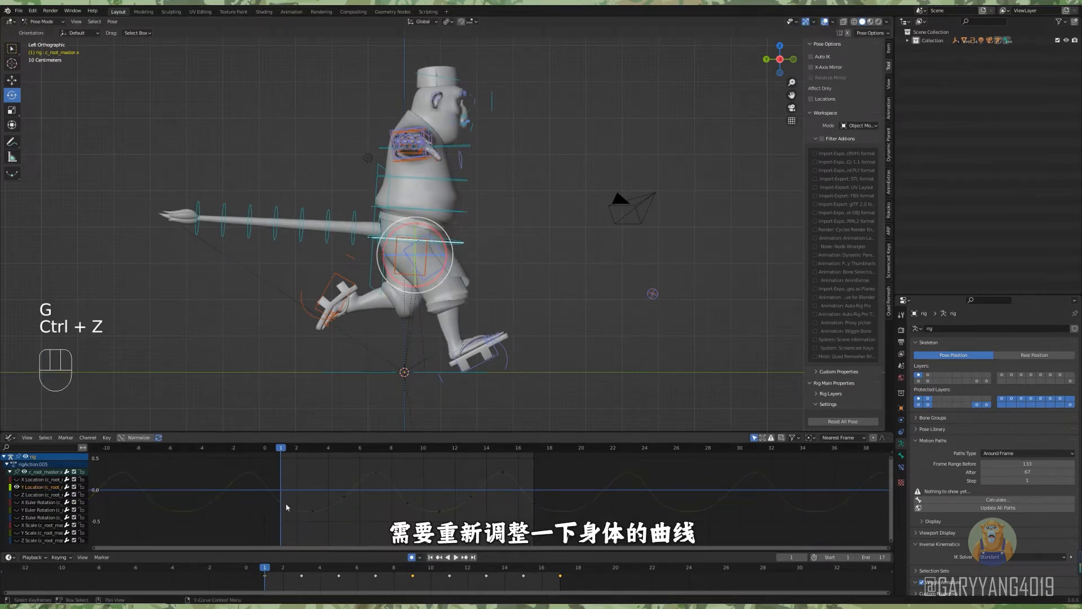
{"action": "scroll", "coordinate": [298, 494], "scroll_direction": "up", "scroll_amount": 2}
{"action": "key", "text": "g"}
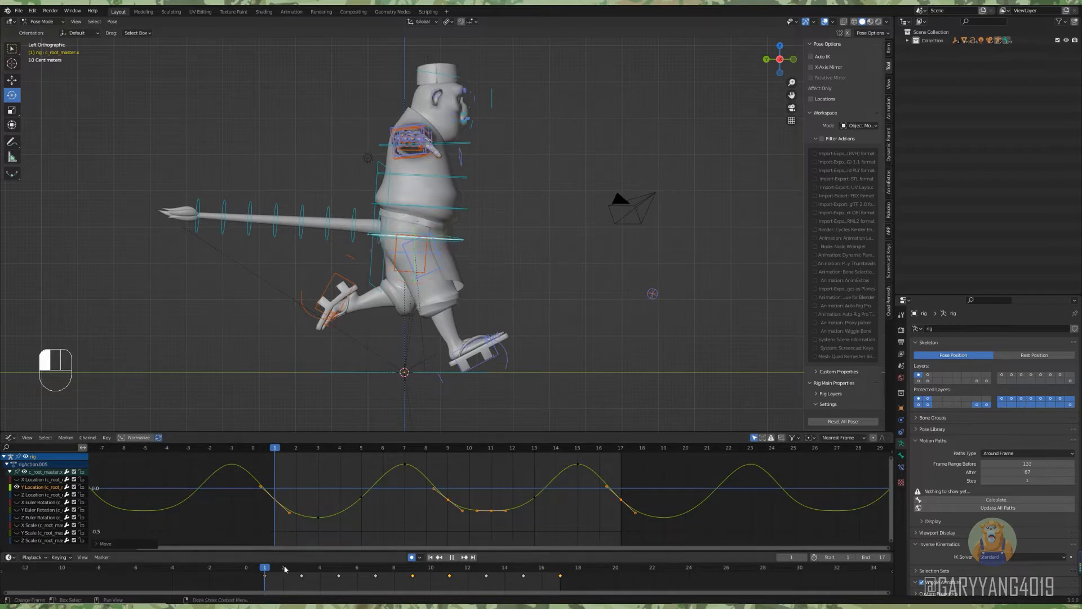
{"action": "left_click_drag", "start_coordinate": [284, 569], "coordinate": [340, 574]}
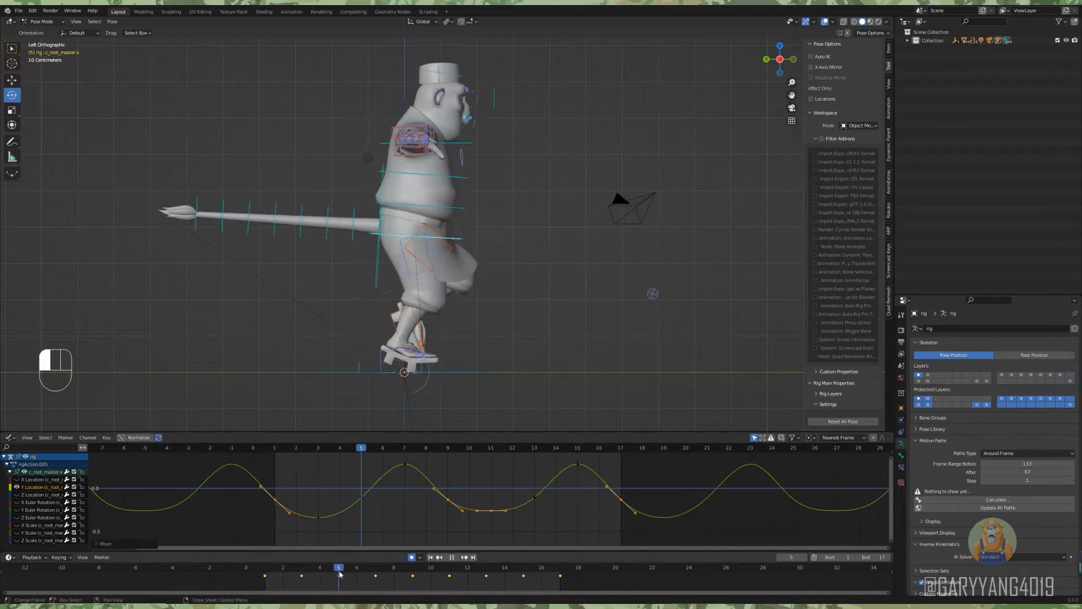
Raise the root master's Y Location keys at frames 5 and 13 together and play the body bounce.
{"action": "scroll", "coordinate": [406, 497], "scroll_direction": "down", "scroll_amount": 1}
{"action": "left_click", "coordinate": [405, 494]}
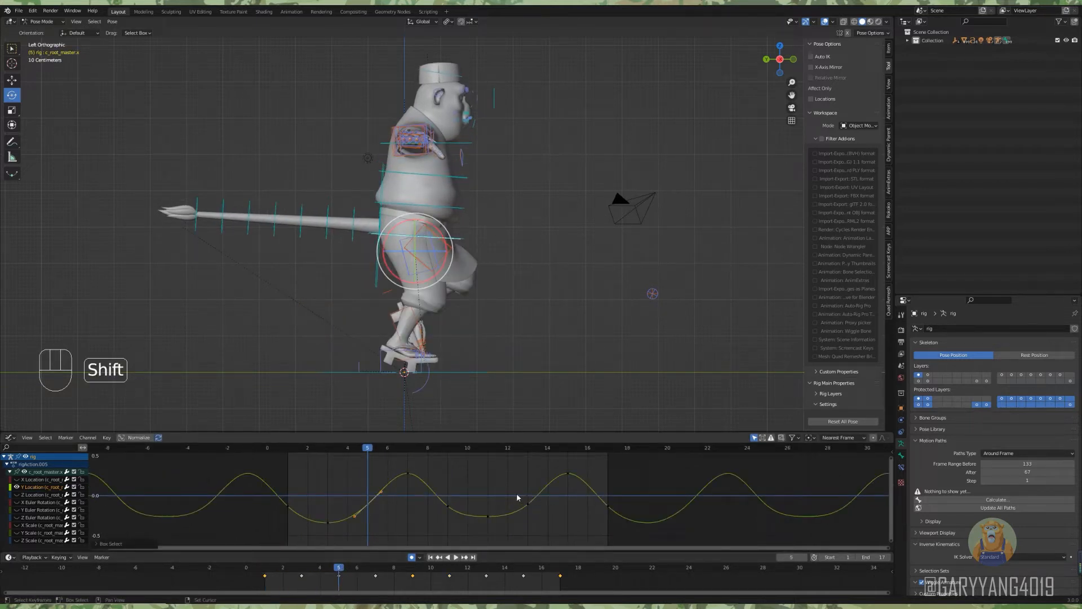
{"action": "key", "text": "g"}
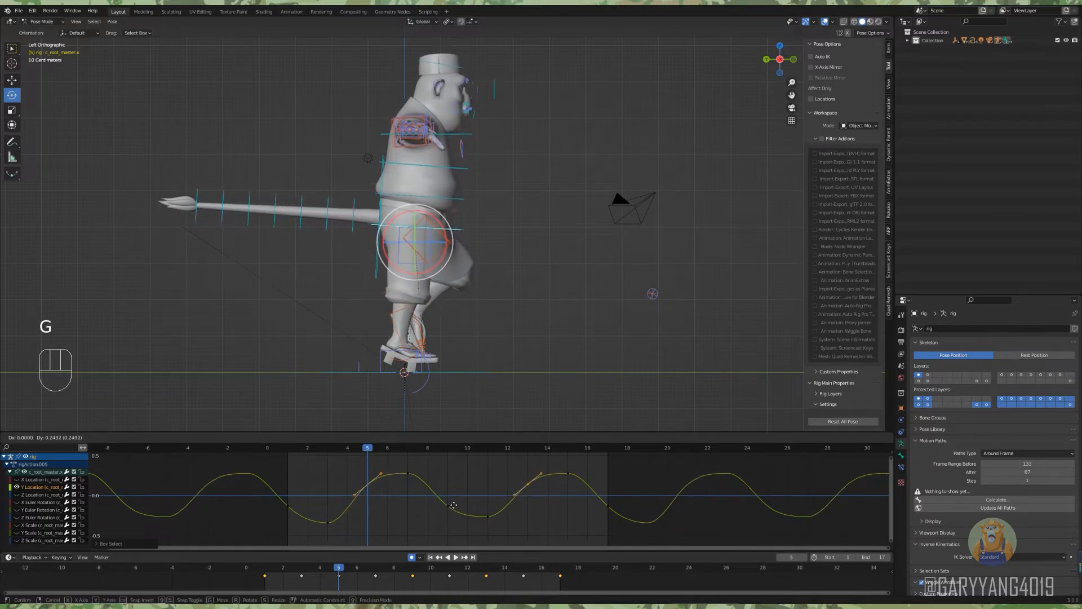
{"action": "middle_click_drag", "start_coordinate": [450, 510], "coordinate": [419, 518]}
{"action": "key", "text": "space"}
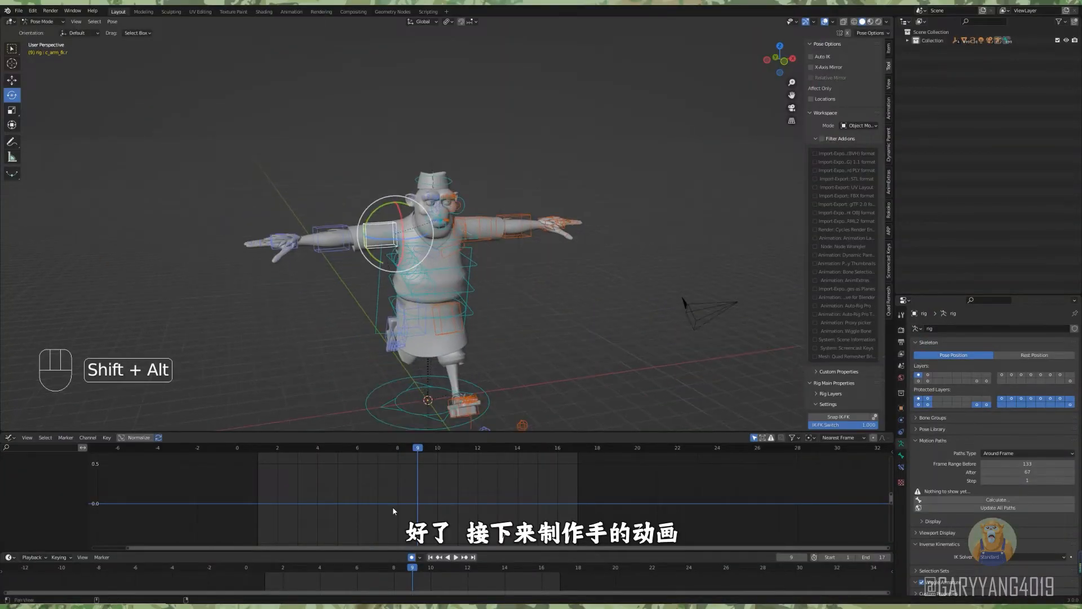
Rotate the right upper arm control down from the T-pose and swing it behind the body at frame 1.
{"action": "scroll", "coordinate": [332, 432], "scroll_direction": "up", "scroll_amount": 8, "text": "alt"}
{"action": "left_click_drag", "start_coordinate": [370, 253], "coordinate": [431, 295]}
{"action": "middle_click_drag", "start_coordinate": [427, 294], "coordinate": [396, 283], "text": "alt"}
{"action": "left_click_drag", "start_coordinate": [388, 260], "coordinate": [394, 268]}
{"action": "middle_click_drag", "start_coordinate": [395, 269], "coordinate": [410, 268], "text": "alt"}
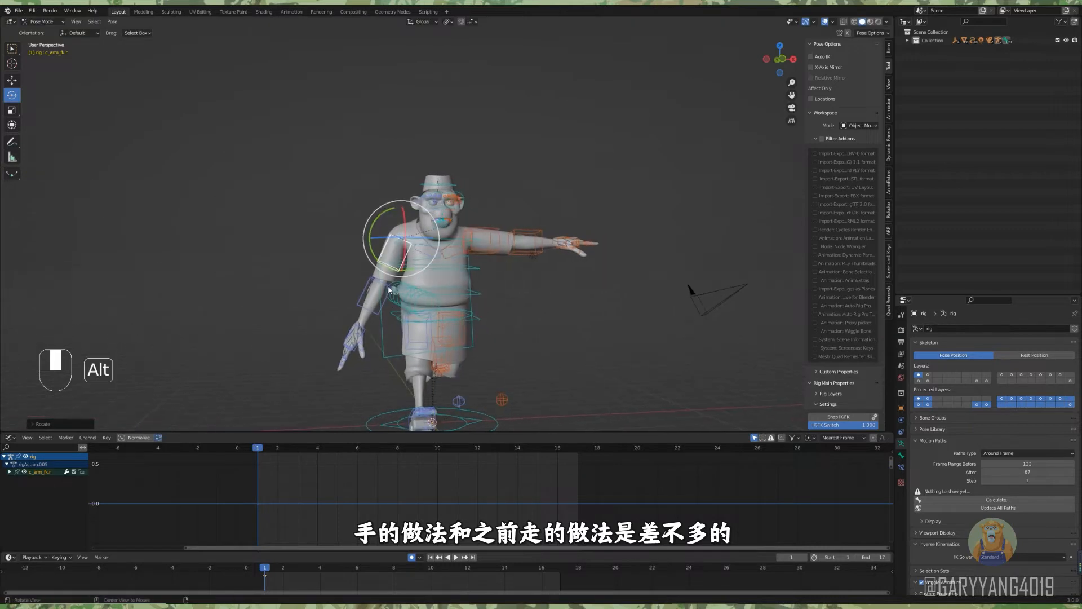
{"action": "left_click_drag", "start_coordinate": [384, 267], "coordinate": [377, 264]}
{"action": "middle_click_drag", "start_coordinate": [372, 293], "coordinate": [408, 282], "text": "alt"}
{"action": "left_click_drag", "start_coordinate": [411, 266], "coordinate": [397, 267]}
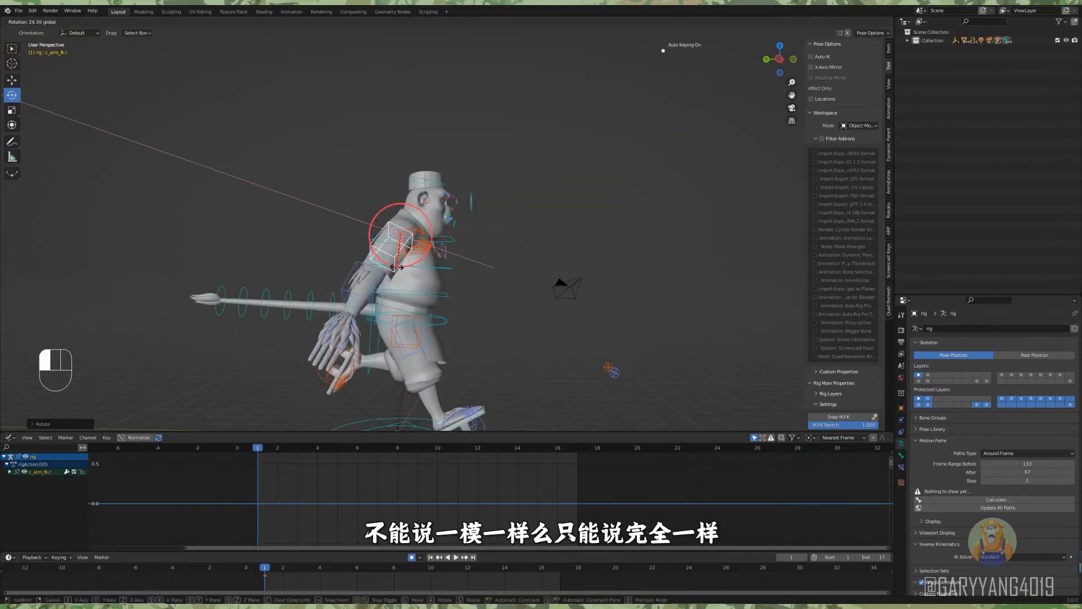
Switch to Local orientation and bend the right forearm control for the backward arm swing.
{"action": "left_click", "coordinate": [353, 284]}
{"action": "left_click", "coordinate": [423, 22]}
{"action": "left_click", "coordinate": [415, 59]}
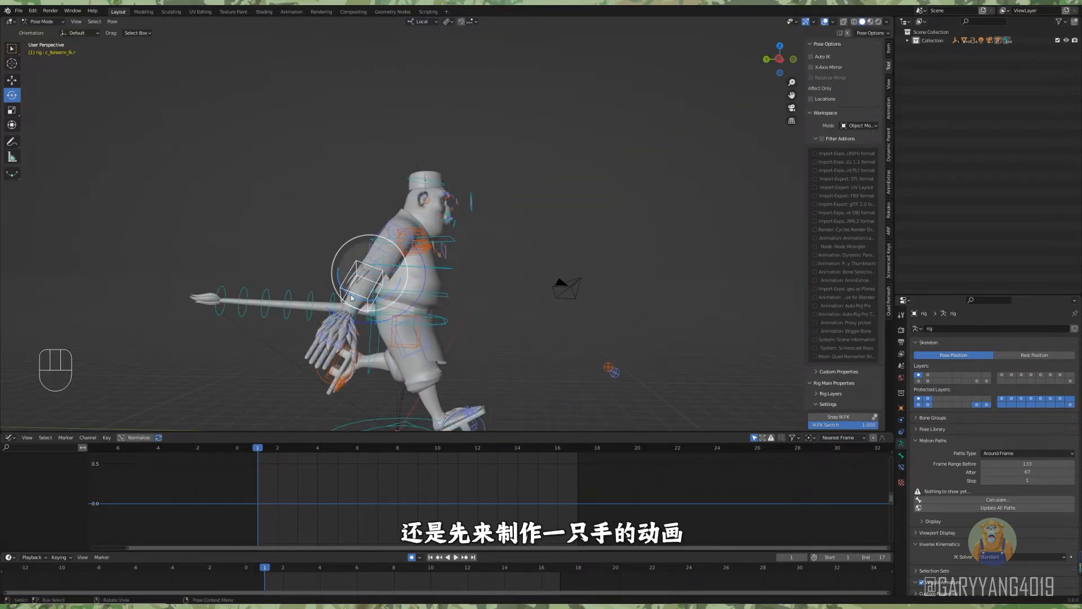
{"action": "left_click_drag", "start_coordinate": [353, 297], "coordinate": [391, 307]}
{"action": "middle_click_drag", "start_coordinate": [391, 306], "coordinate": [502, 304], "text": "alt"}
{"action": "scroll", "coordinate": [502, 305], "scroll_direction": "down", "scroll_amount": 5}
{"action": "left_click_drag", "start_coordinate": [461, 202], "coordinate": [664, 56]}
{"action": "left_click", "coordinate": [564, 240]}
{"action": "middle_click_drag", "start_coordinate": [564, 240], "coordinate": [501, 244], "text": "alt"}
{"action": "scroll", "coordinate": [479, 251], "scroll_direction": "up", "scroll_amount": 3}
{"action": "middle_click_drag", "start_coordinate": [417, 277], "coordinate": [381, 232], "text": "alt+shift"}
{"action": "scroll", "coordinate": [390, 330], "scroll_direction": "up", "scroll_amount": 6}
{"action": "left_click_drag", "start_coordinate": [335, 225], "coordinate": [448, 354]}
{"action": "left_click_drag", "start_coordinate": [398, 222], "coordinate": [377, 237]}
{"action": "key", "text": "ctrl+z"}
Select the right hand's finger controls and curl them together into a relaxed fist.
{"action": "scroll", "coordinate": [367, 237], "scroll_direction": "up", "scroll_amount": 2}
{"action": "middle_click_drag", "start_coordinate": [360, 237], "coordinate": [397, 231], "text": "alt"}
{"action": "left_click_drag", "start_coordinate": [271, 197], "coordinate": [374, 294], "text": "ctrl"}
{"action": "middle_click_drag", "start_coordinate": [375, 294], "coordinate": [349, 332], "text": "alt"}
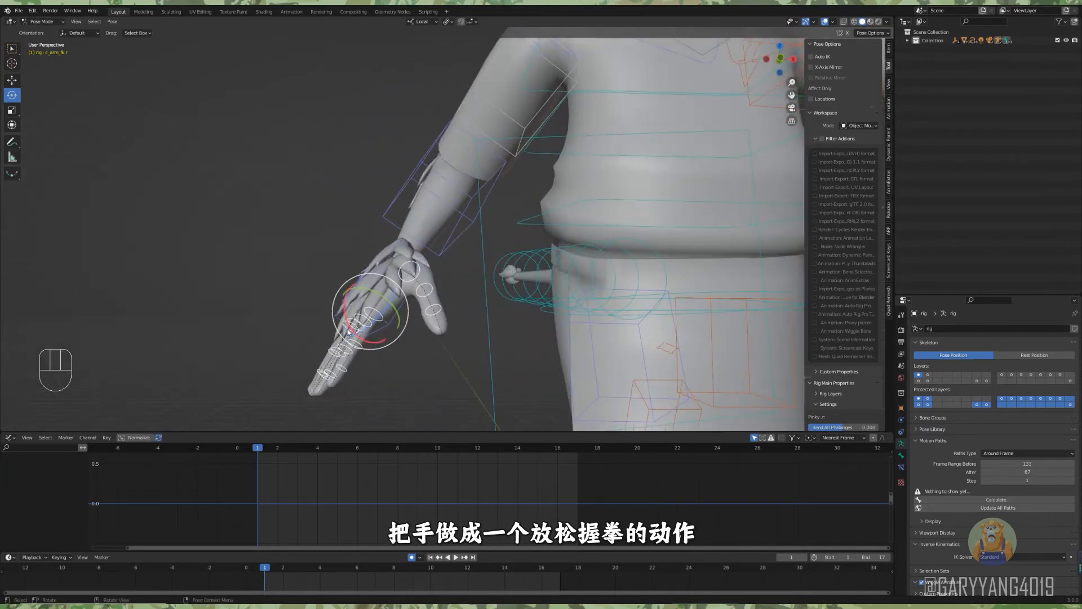
{"action": "left_click", "coordinate": [459, 50]}
{"action": "left_click_drag", "start_coordinate": [381, 341], "coordinate": [416, 333]}
{"action": "middle_click_drag", "start_coordinate": [416, 333], "coordinate": [394, 344], "text": "alt"}
{"action": "key", "text": "ctrl+z"}
{"action": "left_click_drag", "start_coordinate": [385, 351], "coordinate": [434, 345]}
{"action": "middle_click_drag", "start_coordinate": [434, 345], "coordinate": [415, 344], "text": "alt"}
{"action": "left_click_drag", "start_coordinate": [414, 344], "coordinate": [421, 342]}
{"action": "middle_click_drag", "start_coordinate": [422, 342], "coordinate": [440, 324], "text": "alt"}
{"action": "left_click_drag", "start_coordinate": [440, 324], "coordinate": [435, 314]}
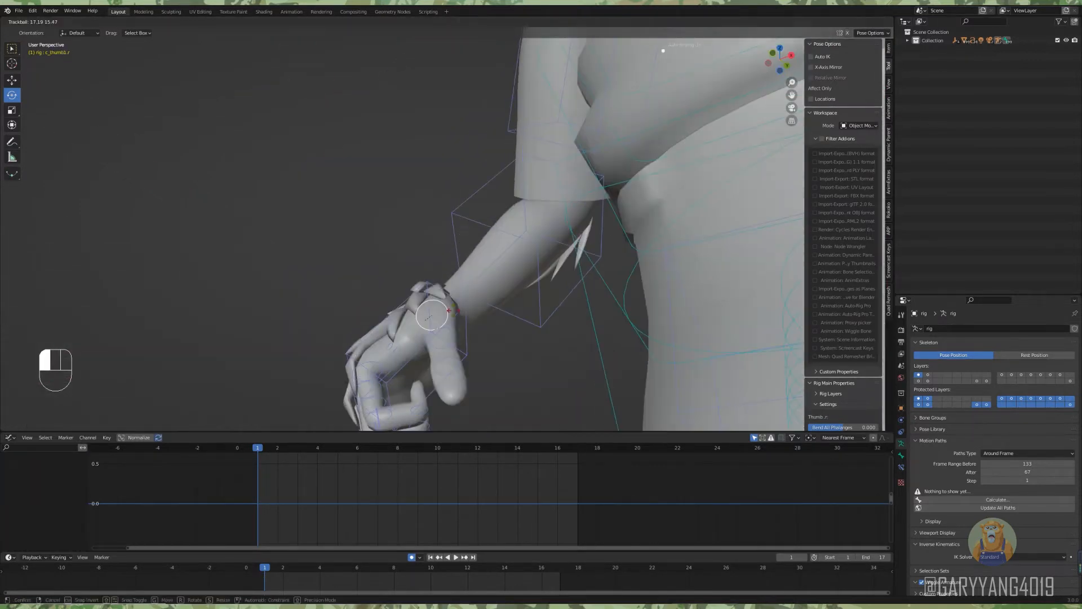
Rotate the right thumb inward and refine the bend of the middle finger joints in the relaxed fist.
{"action": "middle_click_drag", "start_coordinate": [435, 314], "coordinate": [458, 302], "text": "alt"}
{"action": "left_click", "coordinate": [553, 341], "text": "shift"}
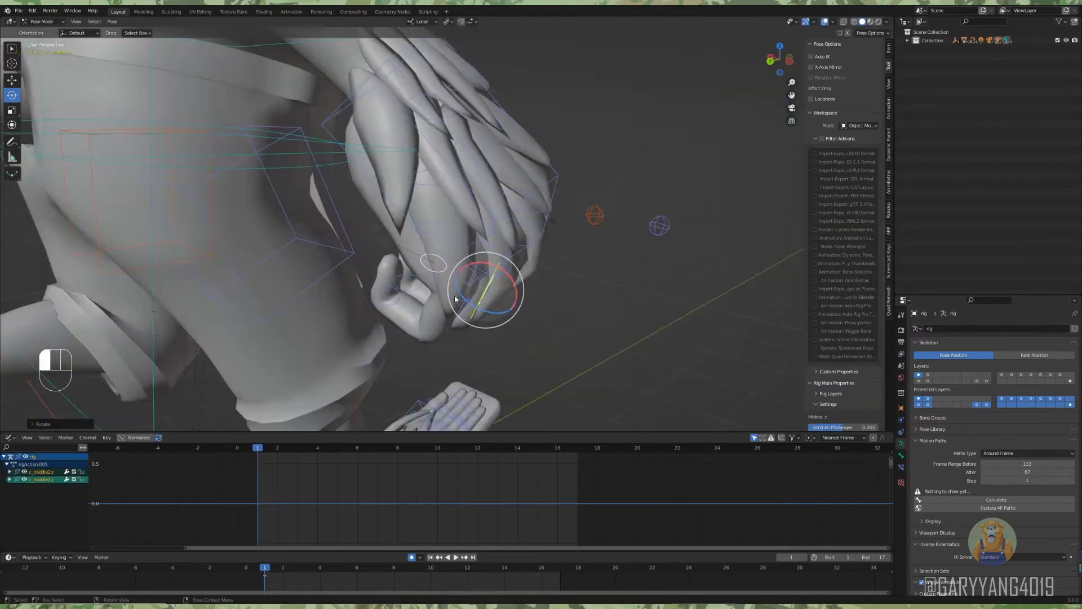
{"action": "left_click_drag", "start_coordinate": [457, 299], "coordinate": [463, 313]}
{"action": "middle_click_drag", "start_coordinate": [463, 314], "coordinate": [468, 259], "text": "alt"}
{"action": "left_click", "coordinate": [468, 259]}
{"action": "scroll", "coordinate": [468, 258], "scroll_direction": "down", "scroll_amount": 3}
{"action": "left_click", "coordinate": [549, 293]}
{"action": "left_click_drag", "start_coordinate": [549, 293], "coordinate": [527, 302]}
{"action": "middle_click_drag", "start_coordinate": [528, 301], "coordinate": [514, 335], "text": "alt"}
{"action": "left_click", "coordinate": [513, 335]}
Select all the right arm, hand and finger controls and copy their pose at frame 1.
{"action": "left_click_drag", "start_coordinate": [514, 335], "coordinate": [408, 295], "text": "alt"}
{"action": "left_click_drag", "start_coordinate": [382, 261], "coordinate": [509, 391]}
{"action": "key", "text": "ctrl+z"}
{"action": "scroll", "coordinate": [479, 169], "scroll_direction": "down", "scroll_amount": 3}
{"action": "left_click_drag", "start_coordinate": [479, 169], "coordinate": [416, 211], "text": "alt+shift"}
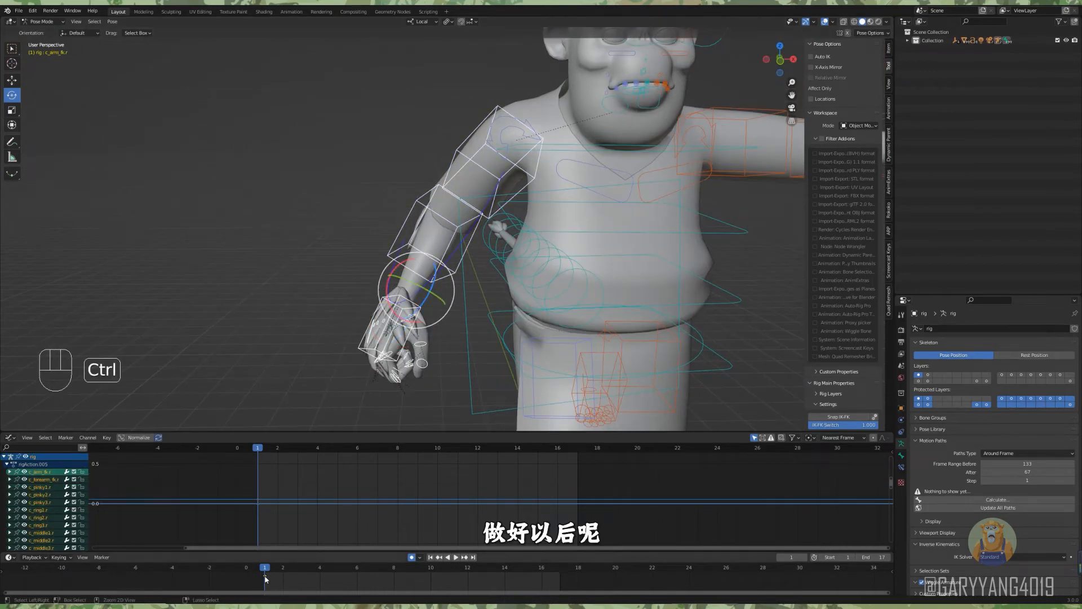
{"action": "key", "text": "ctrl+c"}
Key all the left arm, hand and finger controls at frame 1 and paste the mirrored right arm pose.
{"action": "scroll", "coordinate": [620, 242], "scroll_direction": "down", "scroll_amount": 5}
{"action": "middle_click_drag", "start_coordinate": [669, 239], "coordinate": [420, 282], "text": "alt+shift"}
{"action": "scroll", "coordinate": [420, 282], "scroll_direction": "up", "scroll_amount": 2}
{"action": "middle_click_drag", "start_coordinate": [420, 282], "coordinate": [412, 248], "text": "alt"}
{"action": "left_click_drag", "start_coordinate": [316, 180], "coordinate": [524, 270]}
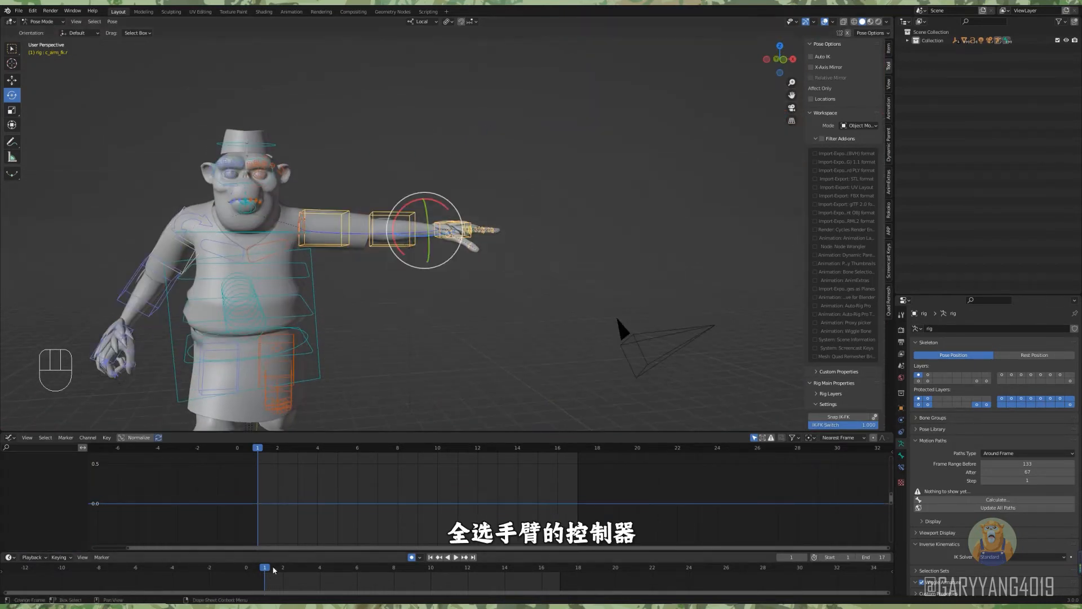
{"action": "key", "text": "i"}
{"action": "left_click", "coordinate": [416, 313]}
{"action": "key", "text": "ctrl+shift+v"}
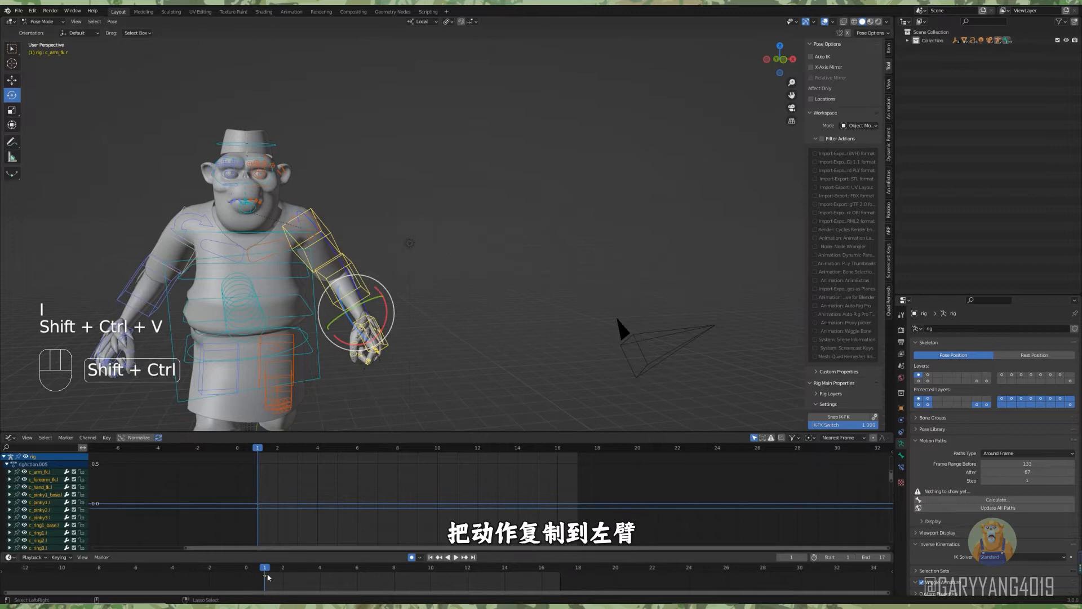
{"action": "left_click", "coordinate": [474, 329]}
Swing the left upper arm control forward at frame 1, opposite to the right arm.
{"action": "scroll", "coordinate": [472, 327], "scroll_direction": "down", "scroll_amount": 3}
{"action": "left_click_drag", "start_coordinate": [444, 330], "coordinate": [524, 305], "text": "alt"}
{"action": "left_click_drag", "start_coordinate": [522, 248], "coordinate": [379, 265], "text": "alt"}
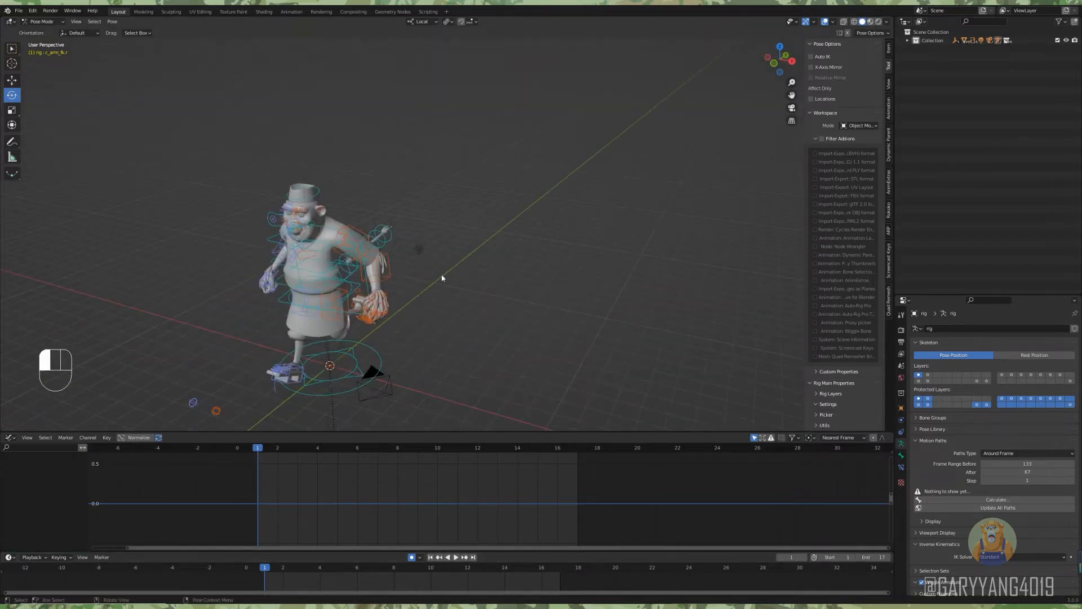
{"action": "left_click", "coordinate": [360, 246]}
{"action": "middle_click_drag", "start_coordinate": [577, 348], "coordinate": [491, 319]}
{"action": "left_click_drag", "start_coordinate": [461, 299], "coordinate": [417, 295]}
{"action": "middle_click_drag", "start_coordinate": [414, 313], "coordinate": [522, 325], "text": "alt"}
{"action": "middle_click_drag", "start_coordinate": [364, 311], "coordinate": [431, 302], "text": "alt"}
Bend the left forearm so the fist comes forward in the frame 1 pose.
{"action": "left_click", "coordinate": [352, 275]}
{"action": "left_click", "coordinate": [352, 274]}
{"action": "middle_click_drag", "start_coordinate": [361, 276], "coordinate": [389, 281], "text": "alt"}
{"action": "left_click_drag", "start_coordinate": [419, 292], "coordinate": [424, 288]}
{"action": "left_click", "coordinate": [479, 273]}
{"action": "middle_click_drag", "start_coordinate": [451, 268], "coordinate": [501, 266], "text": "alt"}
Rotate the right and left shoulder controls to follow the arm swing at frame 1.
{"action": "left_click", "coordinate": [460, 282]}
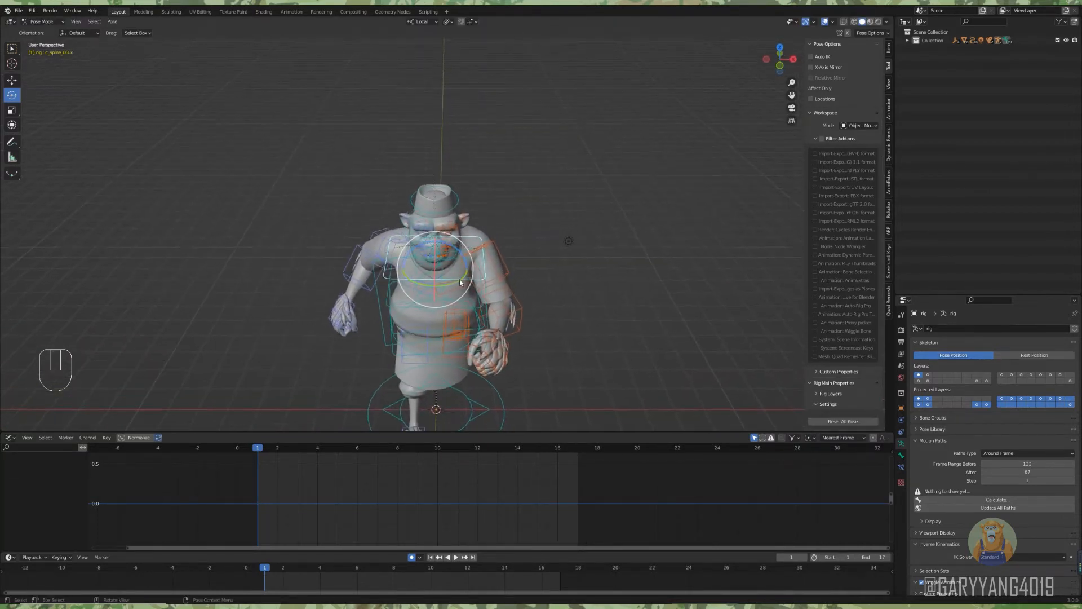
{"action": "middle_click_drag", "start_coordinate": [432, 299], "coordinate": [425, 305], "text": "alt"}
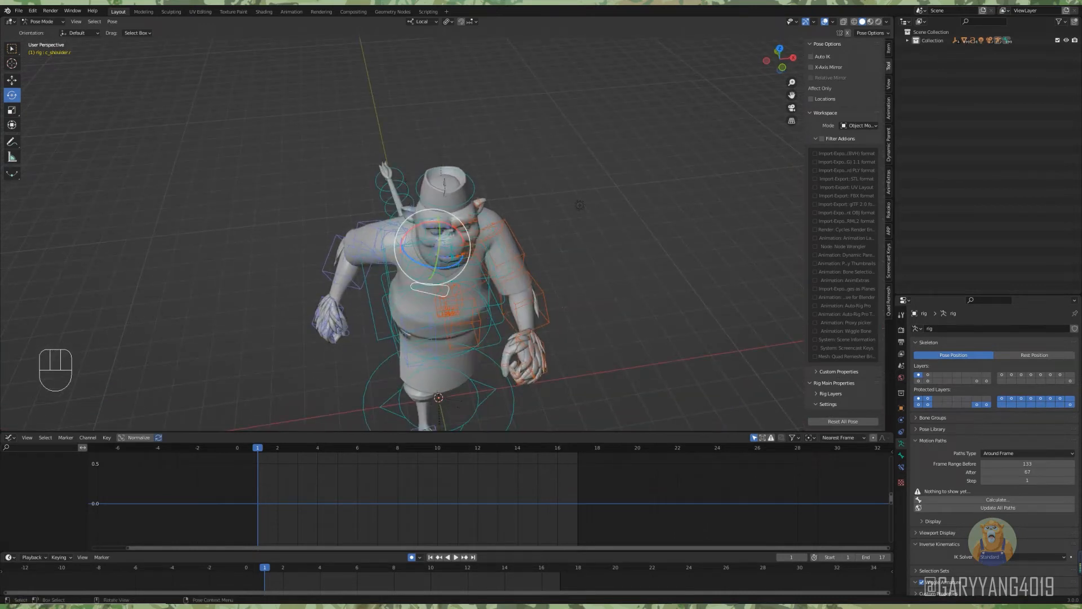
{"action": "left_click_drag", "start_coordinate": [442, 269], "coordinate": [449, 267]}
{"action": "left_click", "coordinate": [489, 278]}
{"action": "middle_click_drag", "start_coordinate": [488, 281], "coordinate": [483, 297], "text": "alt"}
{"action": "left_click_drag", "start_coordinate": [467, 260], "coordinate": [470, 267]}
{"action": "mouse_move", "coordinate": [564, 276]}
{"action": "middle_mouse_down", "text": "alt"}
{"action": "mouse_move", "coordinate": [482, 260]}
{"action": "mouse_move", "coordinate": [553, 263]}
{"action": "middle_mouse_up", "text": "alt"}
Fine-tune the shoulder rotations of the frame 1 pose from several viewing angles.
{"action": "left_click", "coordinate": [429, 282]}
{"action": "left_click_drag", "start_coordinate": [437, 270], "coordinate": [432, 276]}
{"action": "middle_click_drag", "start_coordinate": [462, 282], "coordinate": [558, 281]}
{"action": "left_click_drag", "start_coordinate": [440, 278], "coordinate": [436, 274]}
{"action": "middle_click_drag", "start_coordinate": [496, 276], "coordinate": [479, 293]}
{"action": "left_click", "coordinate": [468, 289]}
{"action": "left_click_drag", "start_coordinate": [450, 315], "coordinate": [436, 319]}
{"action": "middle_click_drag", "start_coordinate": [496, 282], "coordinate": [435, 279]}
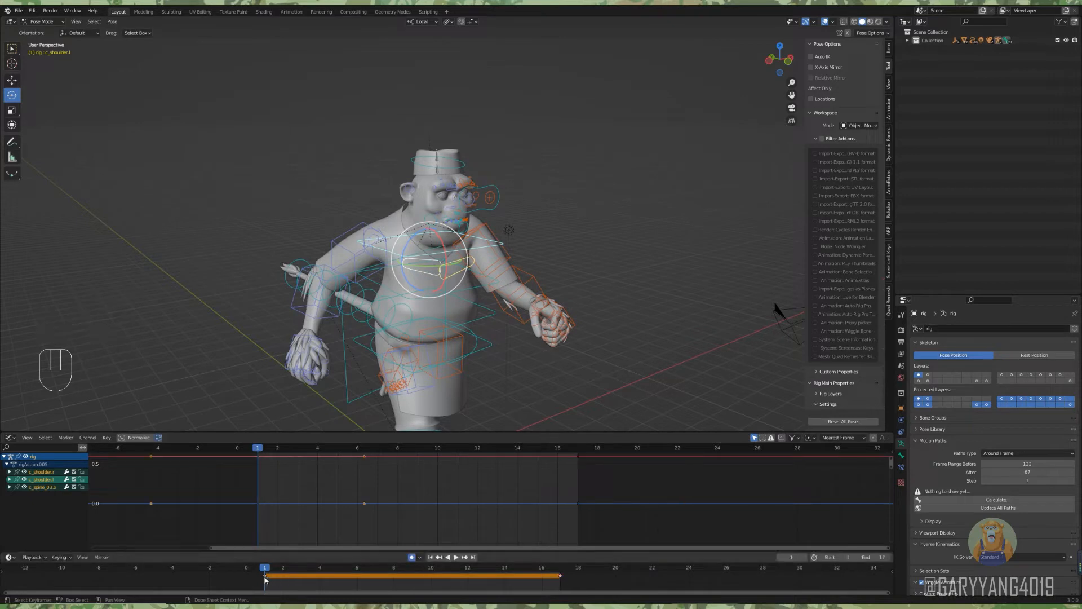
Copy the frame 1 pose of both shoulders and c_spine_03, paste it mirrored at frame 9, and compare the two frames.
{"action": "key", "text": "ctrl+c"}
{"action": "left_click", "coordinate": [415, 574]}
{"action": "key", "text": "shift+ctrl+v"}
{"action": "left_click", "coordinate": [269, 571]}
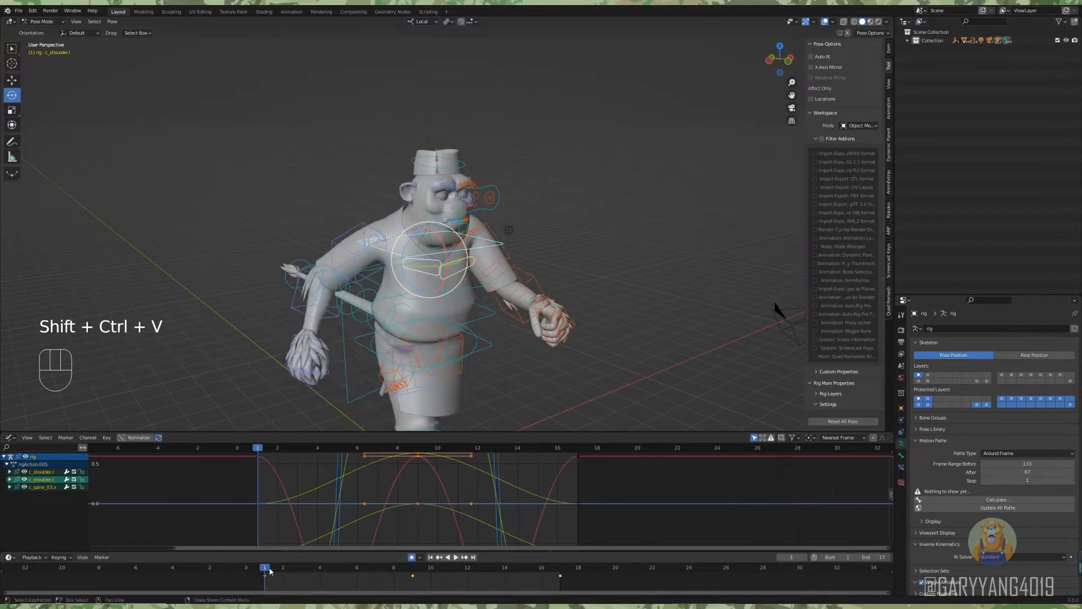
{"action": "left_click", "coordinate": [413, 571]}
Duplicate both arms' frame 1 keys to frame 17 and paste their mirrored pose at frame 9.
{"action": "middle_click_drag", "start_coordinate": [431, 309], "coordinate": [374, 271], "text": "alt"}
{"action": "left_click_drag", "start_coordinate": [266, 209], "coordinate": [363, 382]}
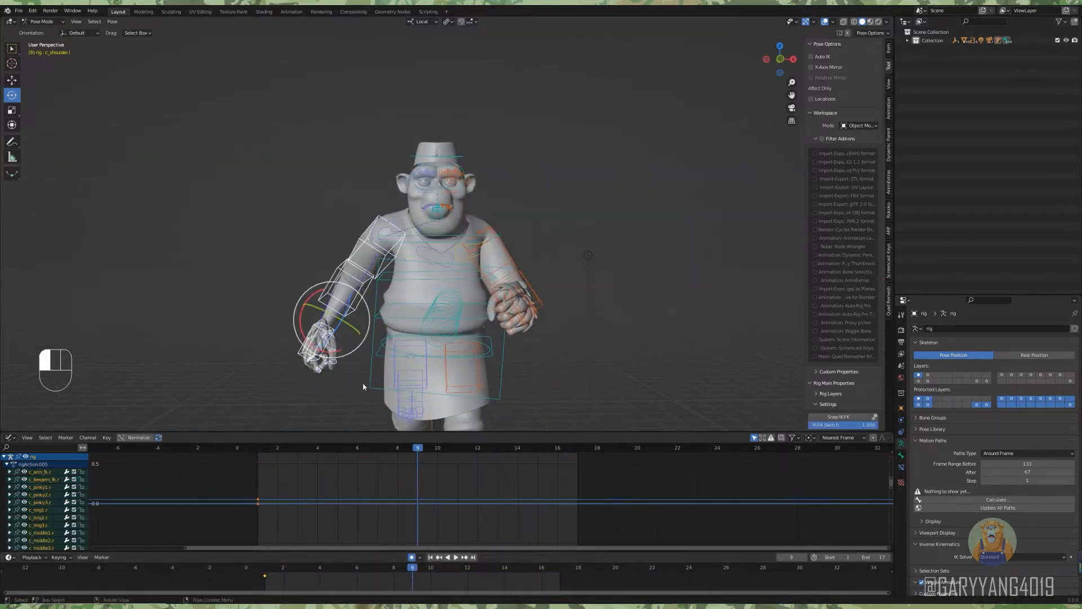
{"action": "middle_click_drag", "start_coordinate": [439, 316], "coordinate": [473, 307], "text": "alt"}
{"action": "left_click_drag", "start_coordinate": [505, 275], "coordinate": [505, 271], "text": "shift"}
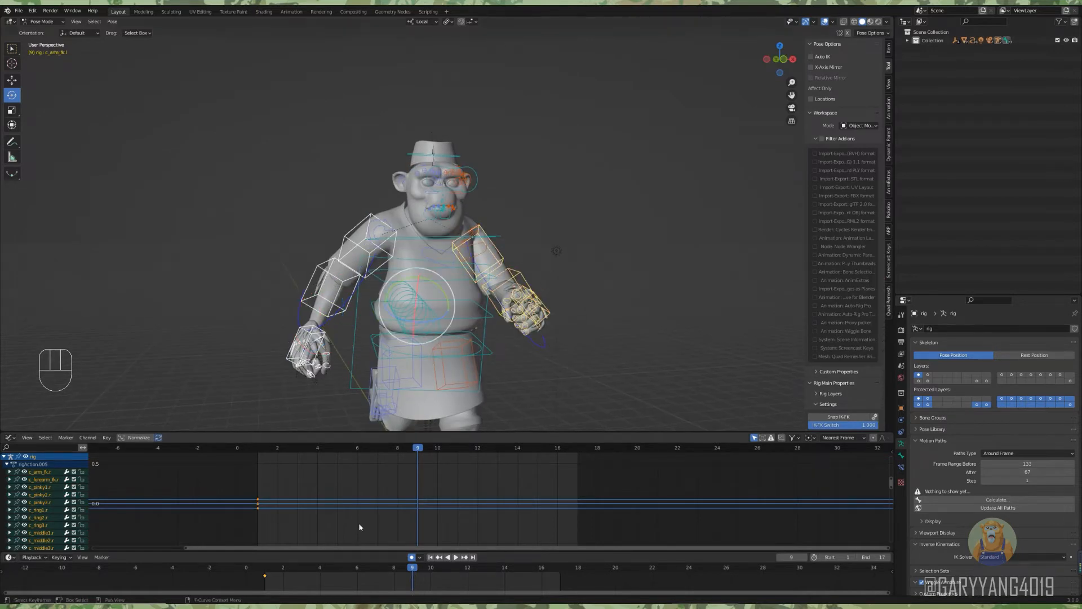
{"action": "left_click", "coordinate": [264, 575]}
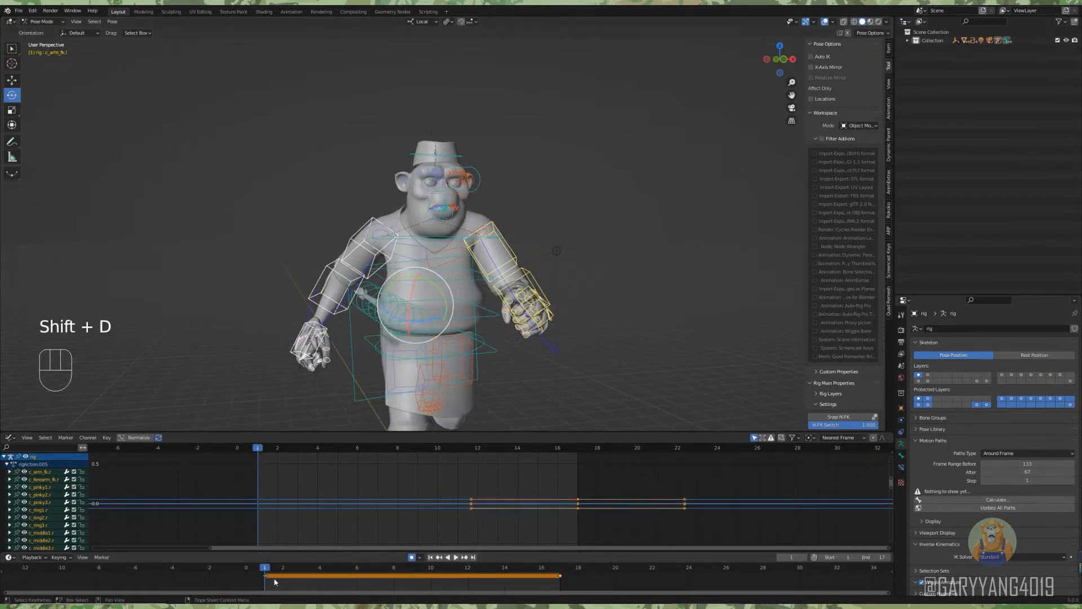
{"action": "left_click", "coordinate": [412, 570]}
{"action": "key", "text": "ctrl+shift+v"}
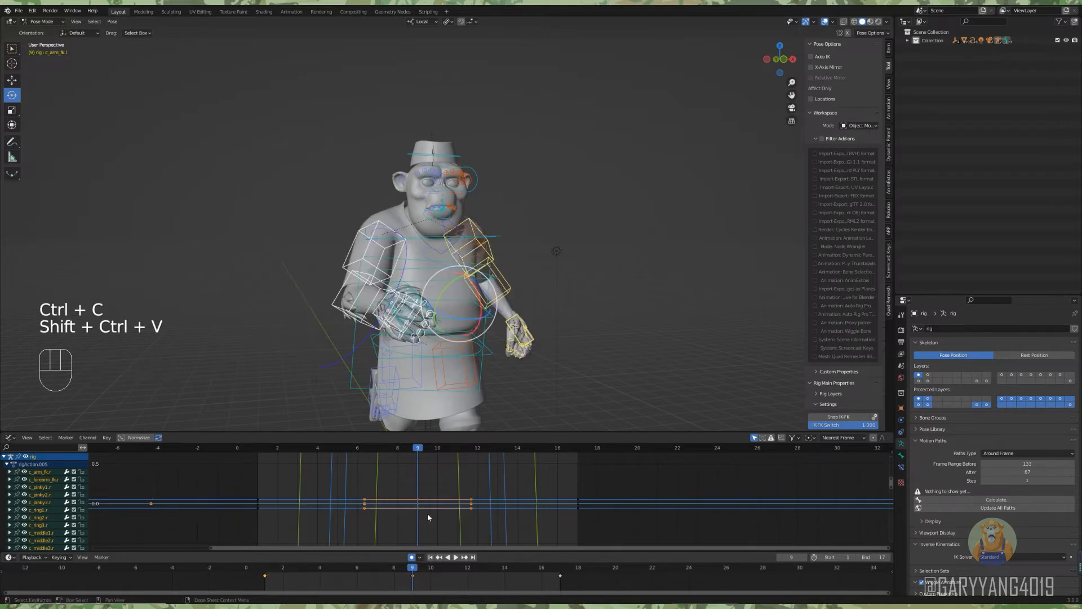
Play back the run cycle and examine the arm swing from the front and side.
{"action": "left_click", "coordinate": [430, 569]}
{"action": "left_click", "coordinate": [575, 339]}
{"action": "middle_click_drag", "start_coordinate": [541, 315], "coordinate": [434, 322], "text": "alt"}
{"action": "scroll", "coordinate": [434, 321], "scroll_direction": "down", "scroll_amount": 3}
{"action": "middle_click_drag", "start_coordinate": [394, 383], "coordinate": [568, 364], "text": "alt"}
{"action": "key", "text": "space"}
{"action": "key", "text": "space"}
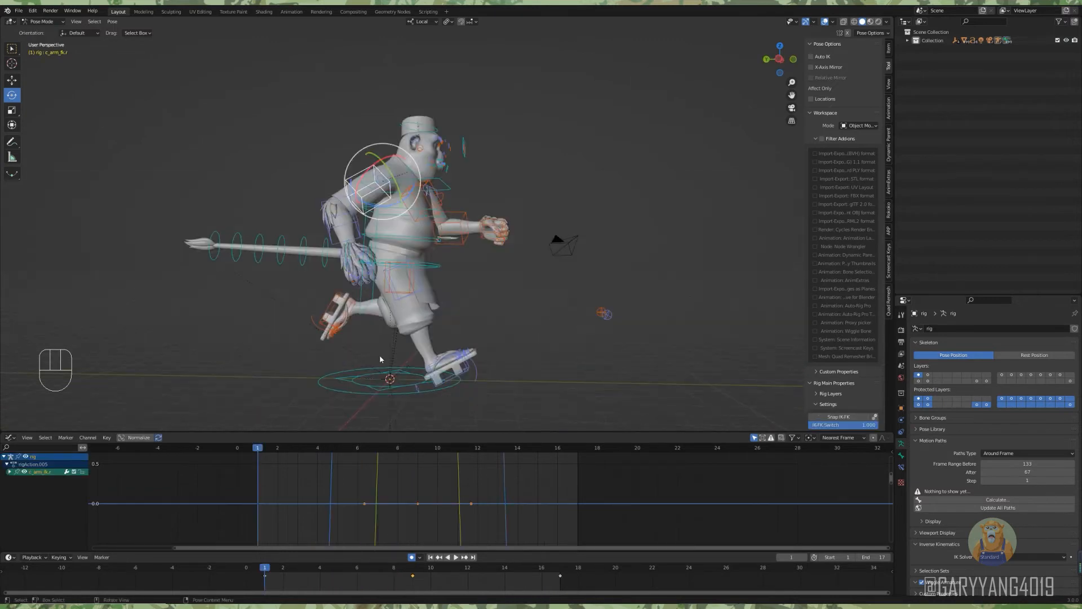
Rotate the right upper arm and forearm backward slightly at frame 3 so the forearm drags behind the swing.
{"action": "mouse_move", "coordinate": [383, 468]}
{"action": "middle_mouse_down", "text": "ctrl+alt"}
{"action": "mouse_move", "coordinate": [379, 483]}
{"action": "mouse_move", "coordinate": [375, 461]}
{"action": "mouse_move", "coordinate": [387, 486]}
{"action": "mouse_move", "coordinate": [393, 476]}
{"action": "middle_mouse_up", "text": "ctrl+alt"}
{"action": "middle_click_drag", "start_coordinate": [394, 477], "coordinate": [351, 474], "text": "alt+shift"}
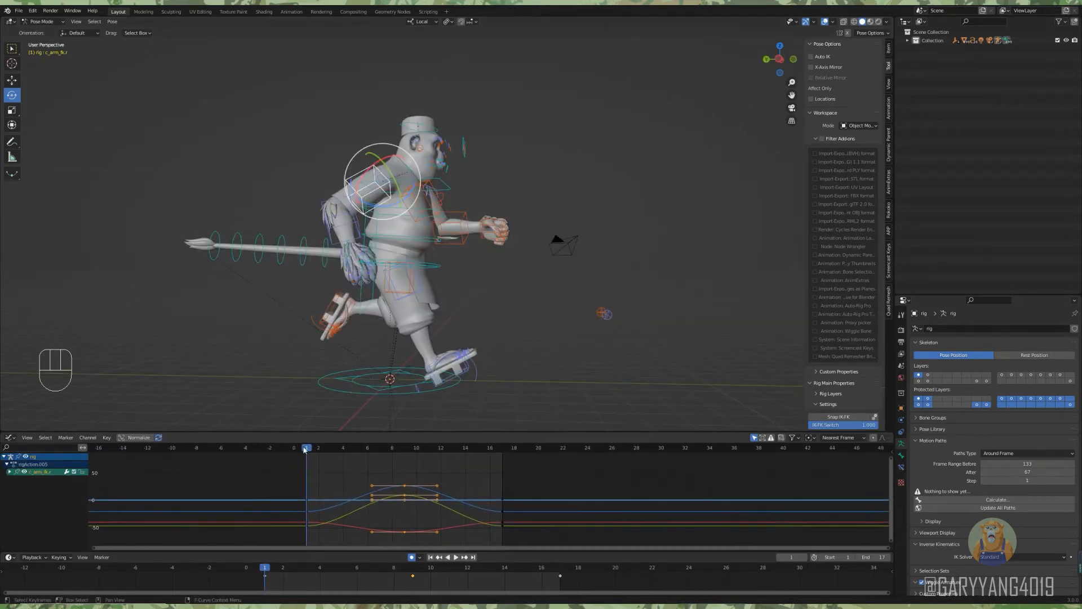
{"action": "left_click_drag", "start_coordinate": [309, 449], "coordinate": [353, 428]}
{"action": "scroll", "coordinate": [366, 198], "scroll_direction": "up", "scroll_amount": 3}
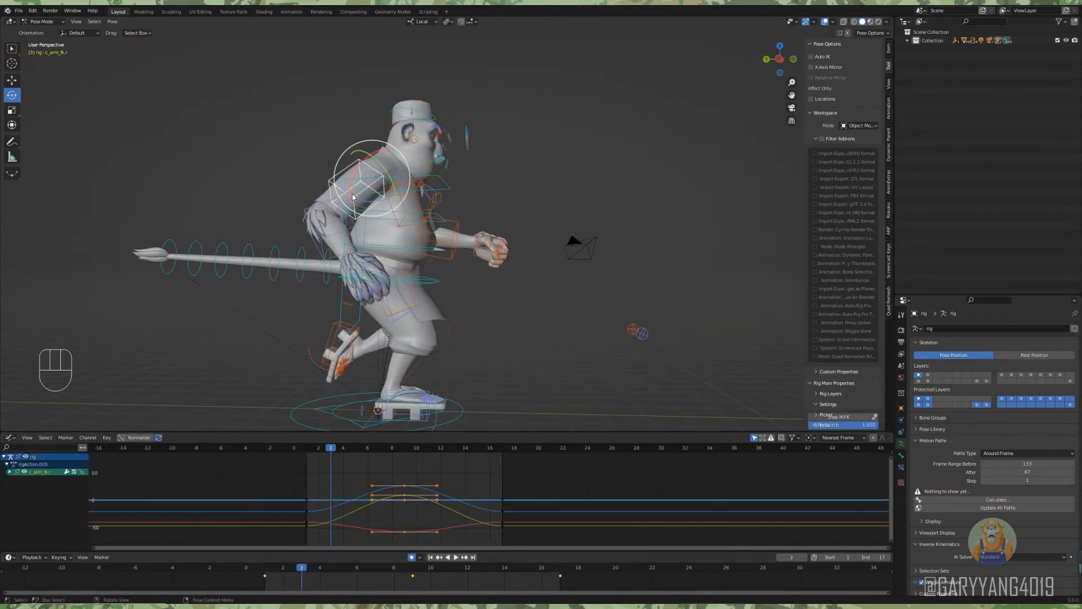
{"action": "left_click_drag", "start_coordinate": [377, 217], "coordinate": [374, 215]}
{"action": "left_click", "coordinate": [324, 230]}
{"action": "scroll", "coordinate": [324, 230], "scroll_direction": "down", "scroll_amount": 1}
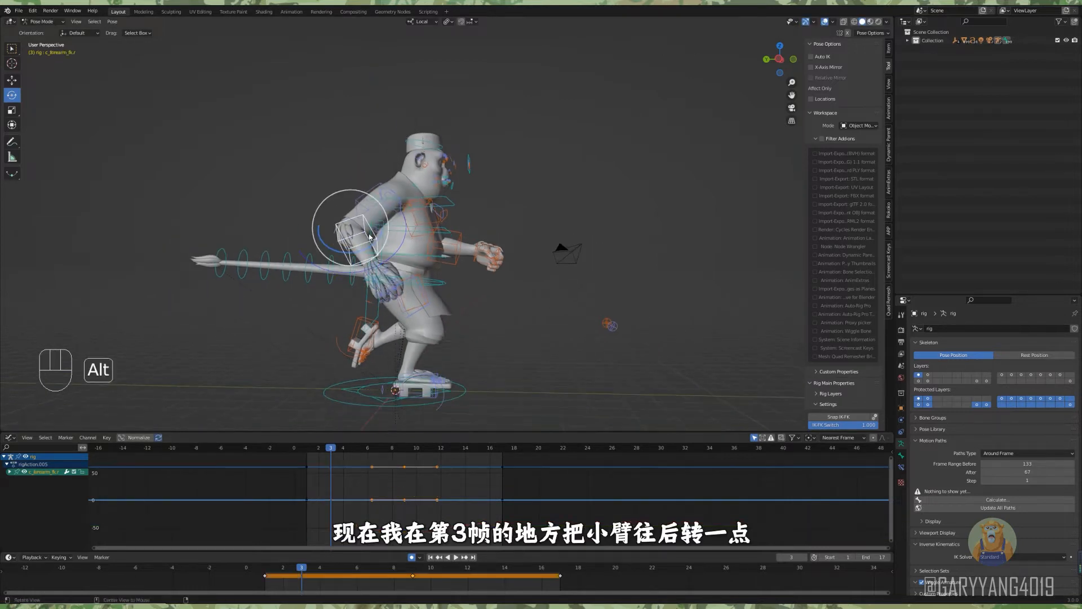
{"action": "middle_click_drag", "start_coordinate": [325, 229], "coordinate": [328, 242], "text": "alt"}
{"action": "left_click_drag", "start_coordinate": [336, 259], "coordinate": [359, 262]}
{"action": "key", "text": "space"}
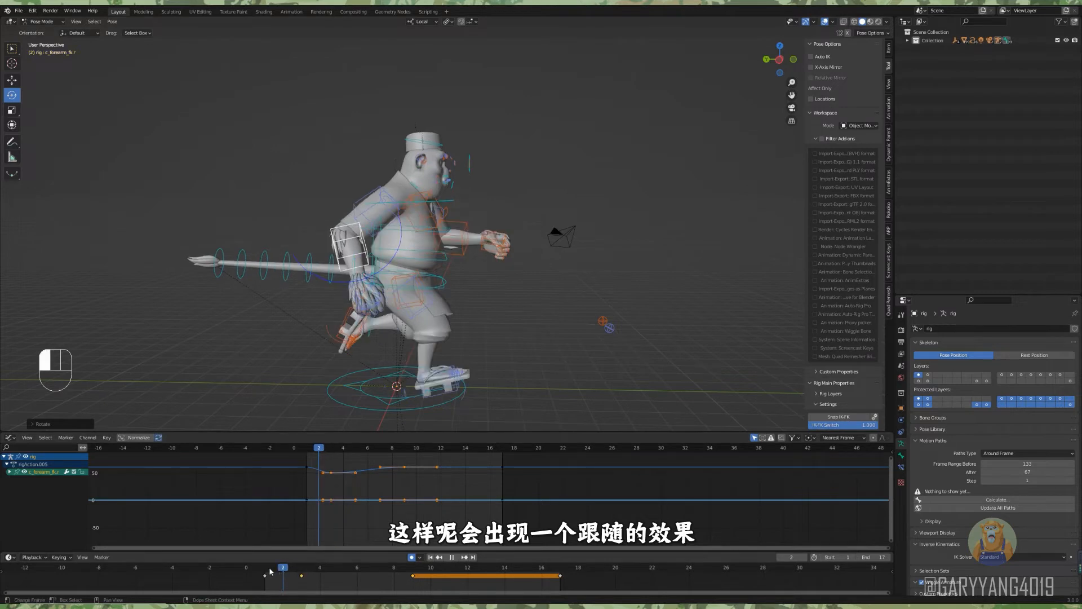
Try rotating the right upper arm at frame 5 and undo the rotation.
{"action": "left_click", "coordinate": [302, 571]}
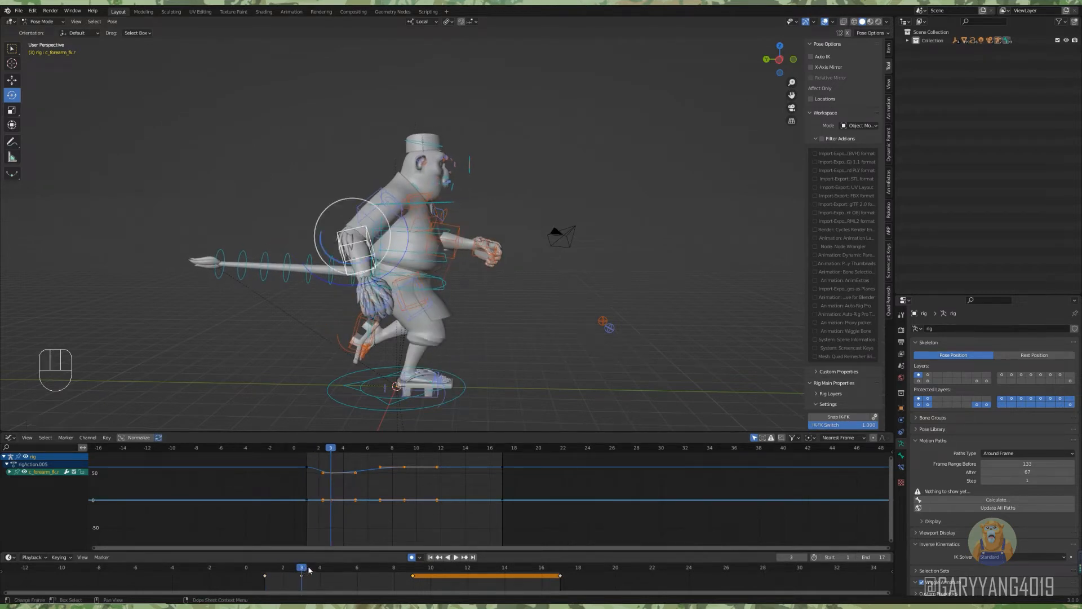
{"action": "left_click_drag", "start_coordinate": [314, 569], "coordinate": [339, 574]}
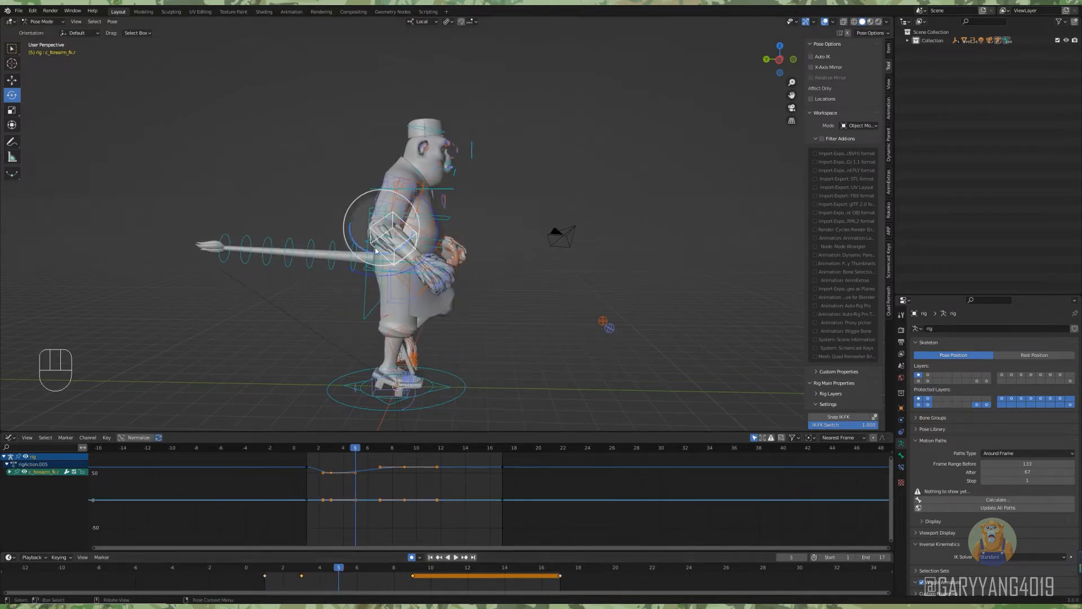
{"action": "left_click", "coordinate": [376, 202]}
{"action": "left_click_drag", "start_coordinate": [377, 203], "coordinate": [382, 206]}
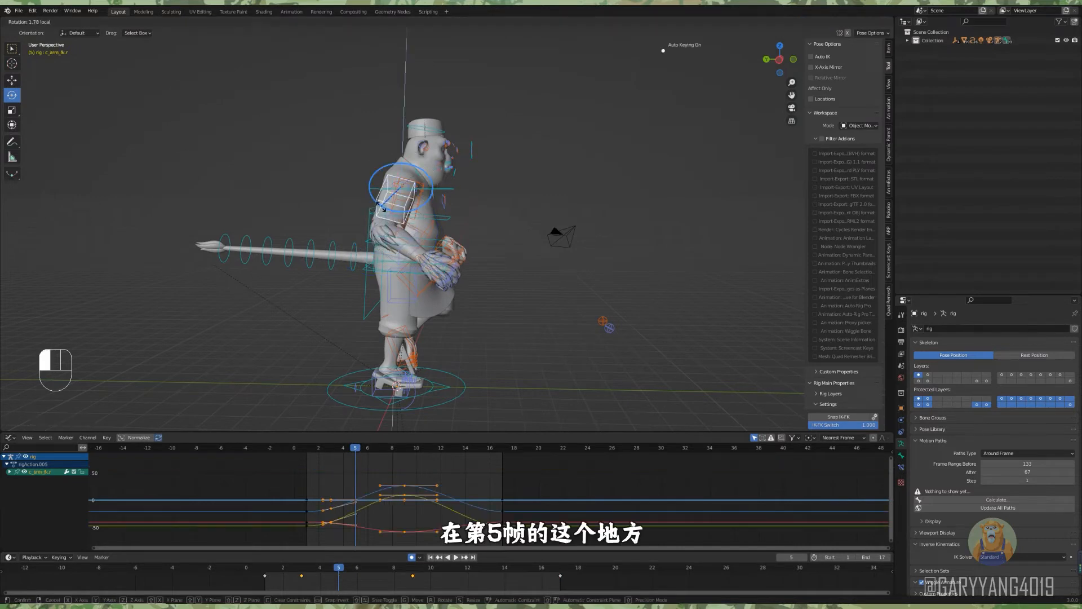
{"action": "key", "text": "ctrl+z"}
{"action": "key", "text": "ctrl+z"}
Rotate the right forearm and upper arm slightly forward at frame 7 and preview the motion.
{"action": "left_click", "coordinate": [374, 571]}
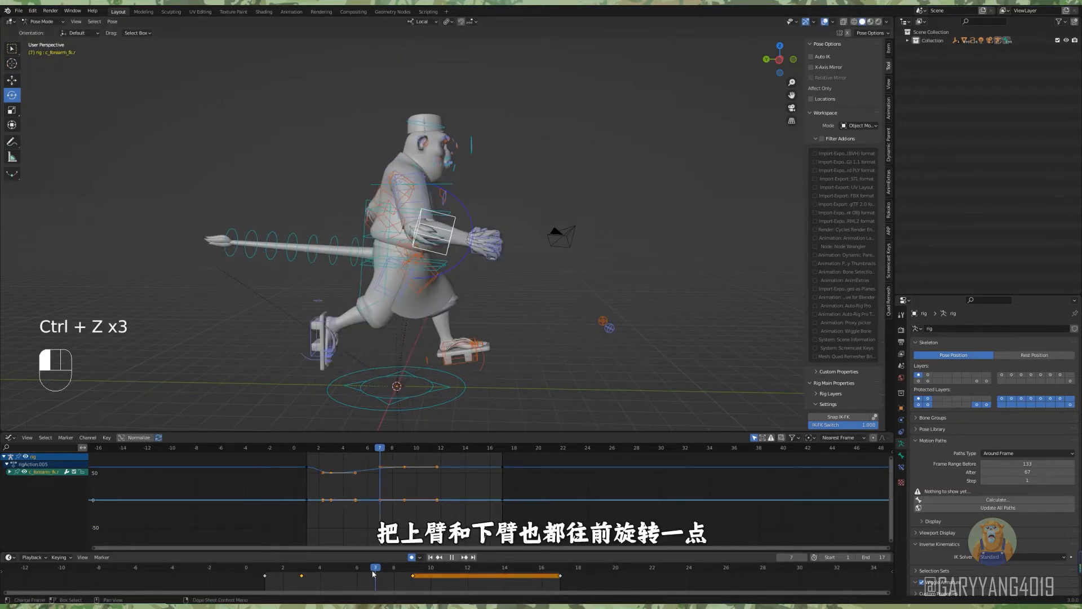
{"action": "middle_click_drag", "start_coordinate": [405, 262], "coordinate": [395, 273], "text": "alt"}
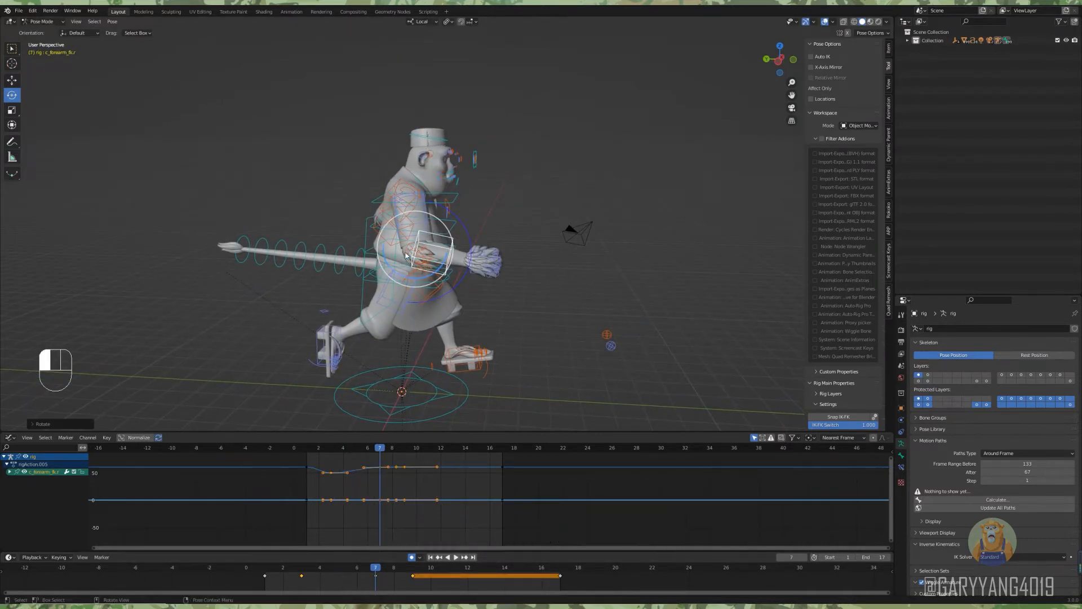
{"action": "left_click", "coordinate": [406, 255]}
{"action": "key", "text": "space"}
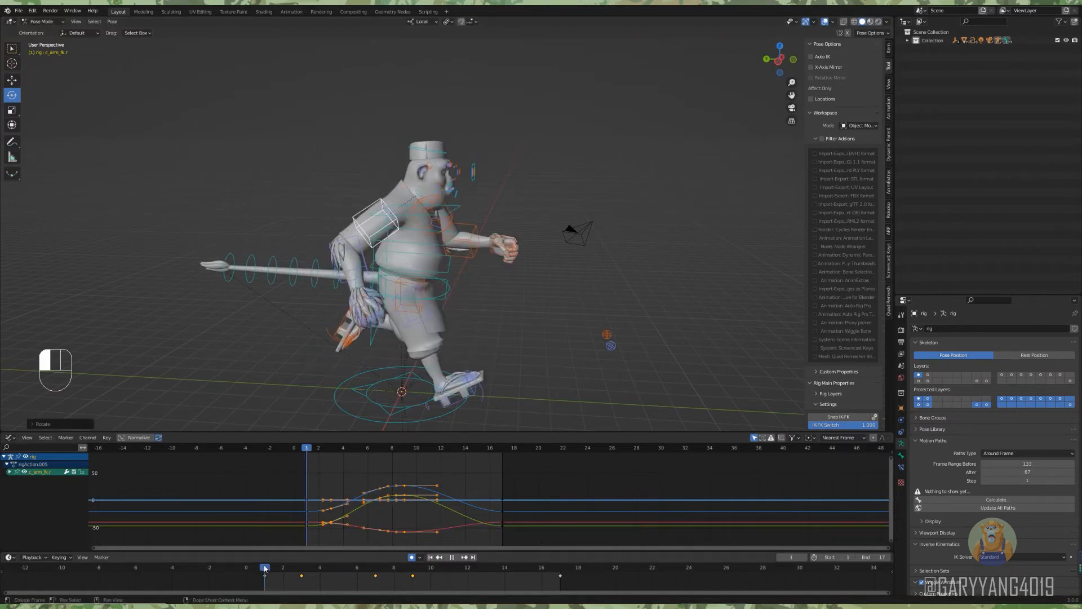
Rotate the right upper arm, forearm and hand forward at frame 11 to carry the swing past frame 9.
{"action": "left_click", "coordinate": [396, 570]}
{"action": "left_click_drag", "start_coordinate": [396, 570], "coordinate": [418, 571]}
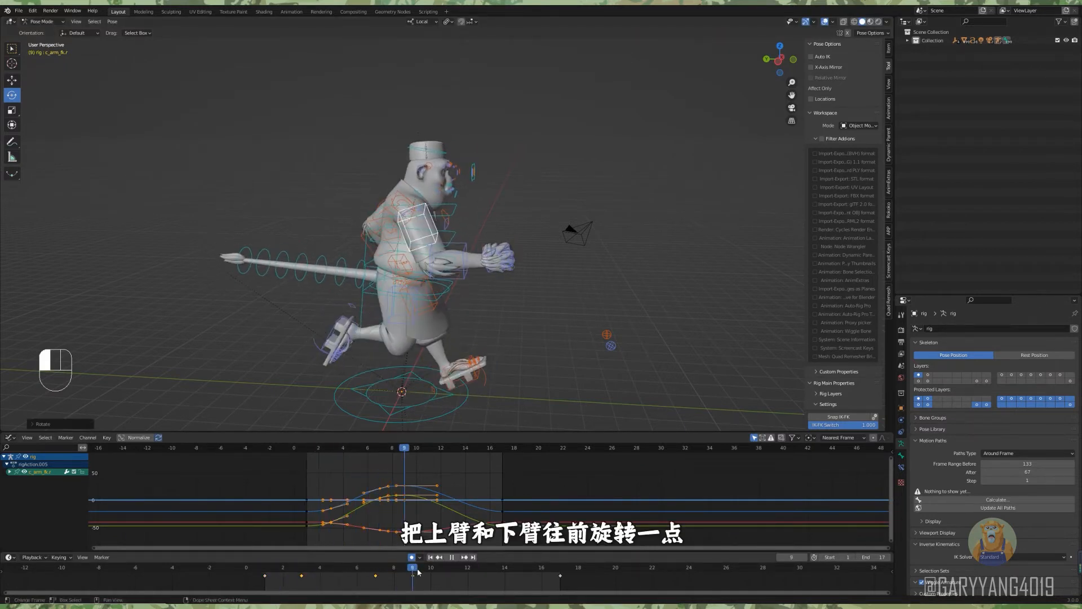
{"action": "left_click_drag", "start_coordinate": [406, 243], "coordinate": [416, 252]}
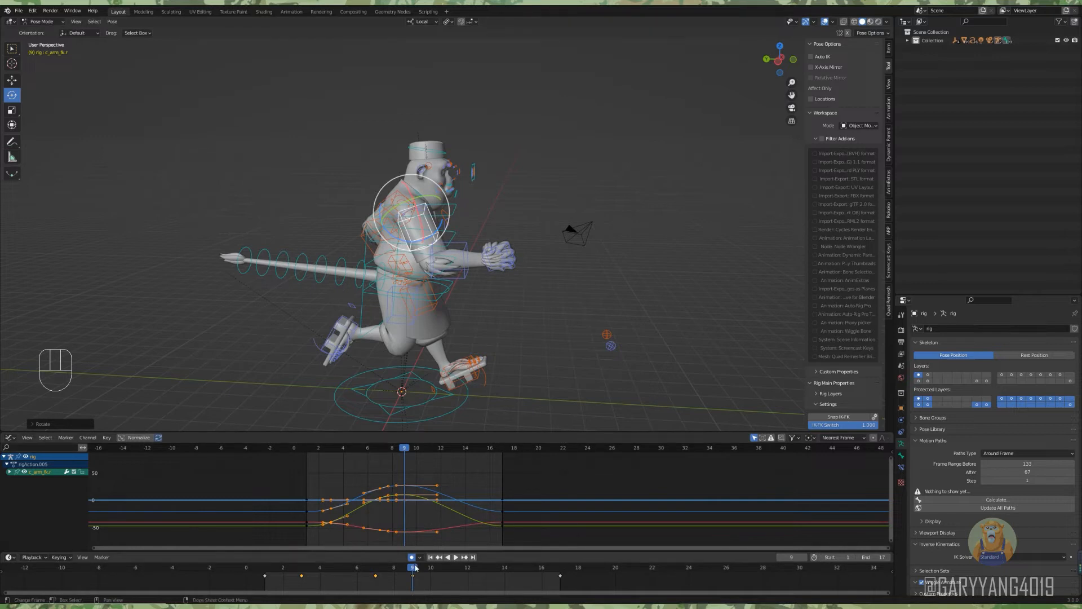
{"action": "left_click_drag", "start_coordinate": [415, 568], "coordinate": [449, 568]}
{"action": "left_click_drag", "start_coordinate": [394, 242], "coordinate": [396, 244]}
{"action": "left_click", "coordinate": [420, 276]}
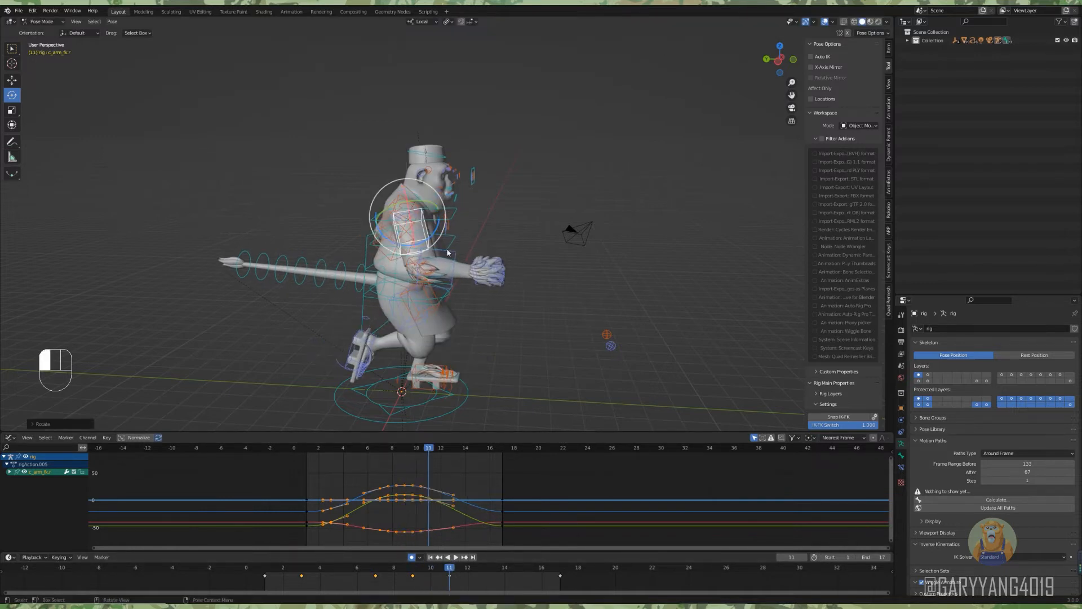
{"action": "left_click_drag", "start_coordinate": [403, 291], "coordinate": [466, 298]}
{"action": "left_click", "coordinate": [486, 278]}
Adjust the right hand's rotation at frame 3 and play back the result.
{"action": "left_click_drag", "start_coordinate": [437, 568], "coordinate": [302, 568]}
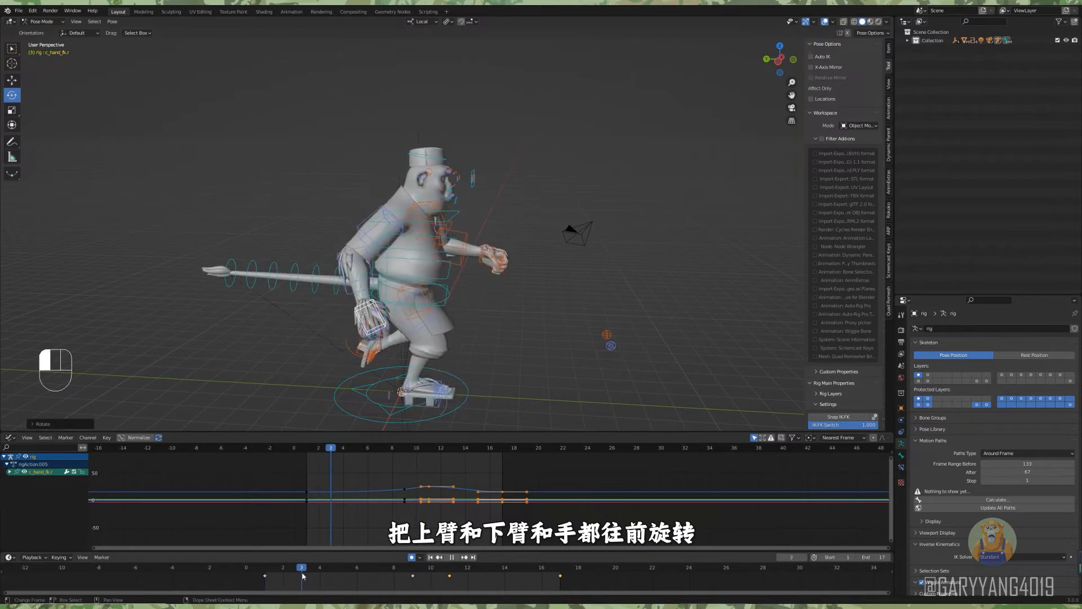
{"action": "left_click_drag", "start_coordinate": [359, 335], "coordinate": [357, 335]}
{"action": "key", "text": "space"}
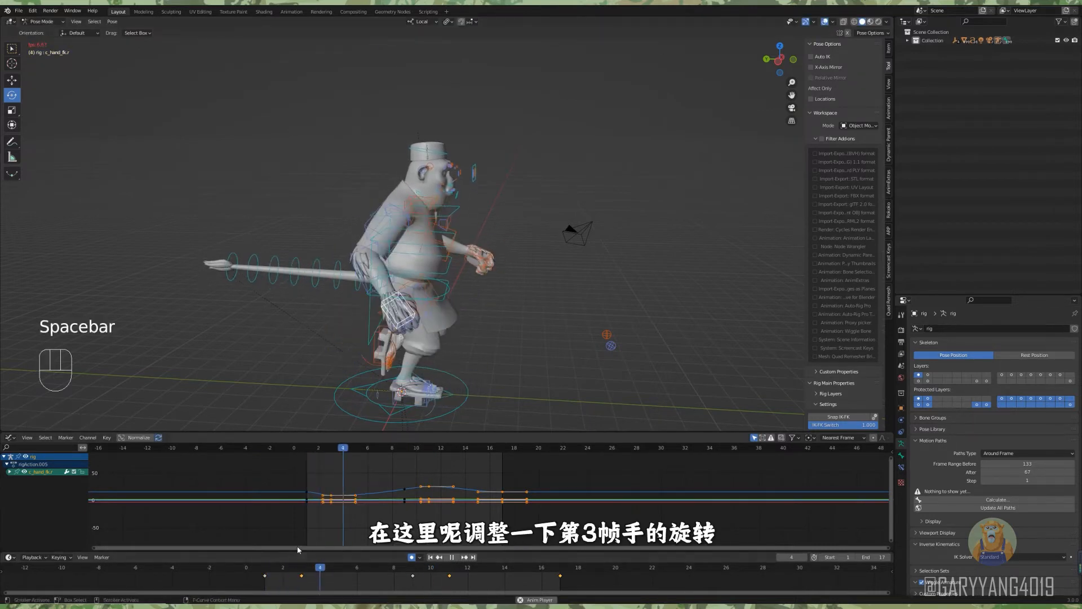
{"action": "key", "text": "space"}
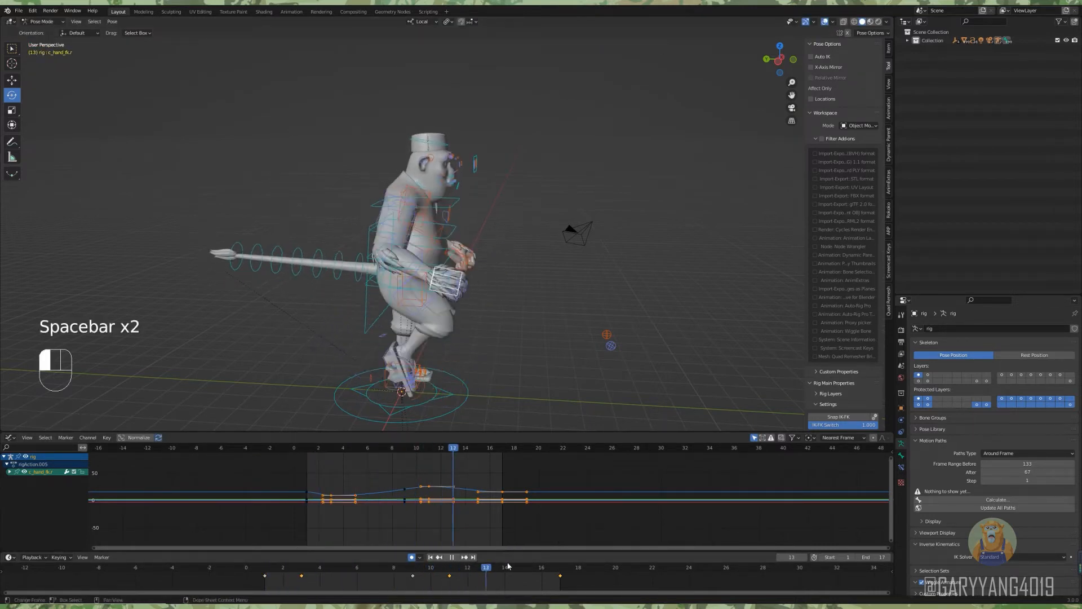
Rotate the right upper arm and forearm backward at frame 15.
{"action": "left_click", "coordinate": [395, 221]}
{"action": "left_click_drag", "start_coordinate": [395, 225], "coordinate": [398, 236], "text": "alt"}
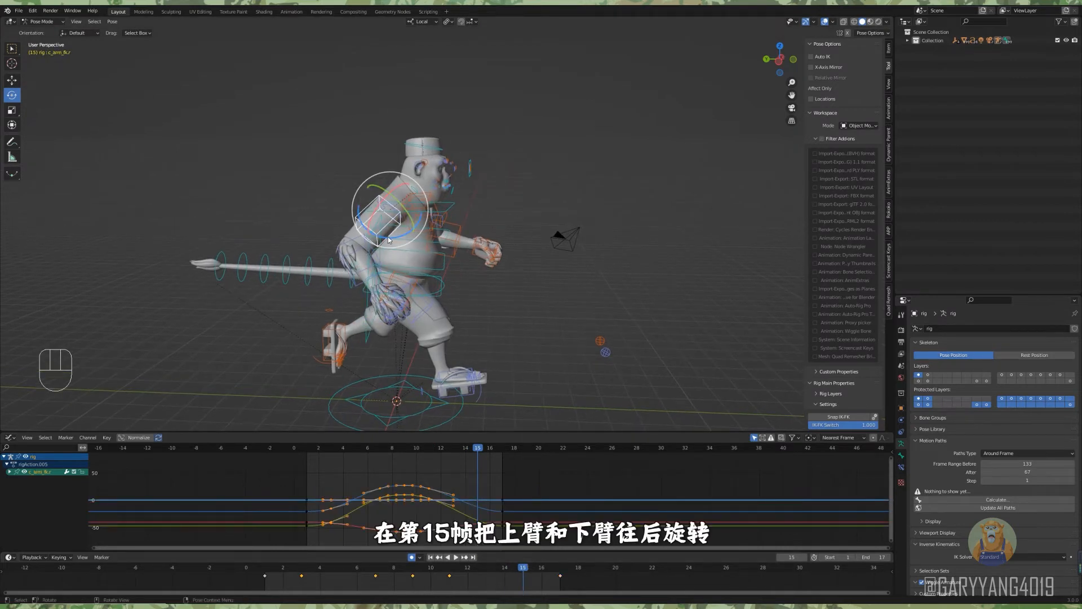
{"action": "left_click_drag", "start_coordinate": [370, 269], "coordinate": [394, 301]}
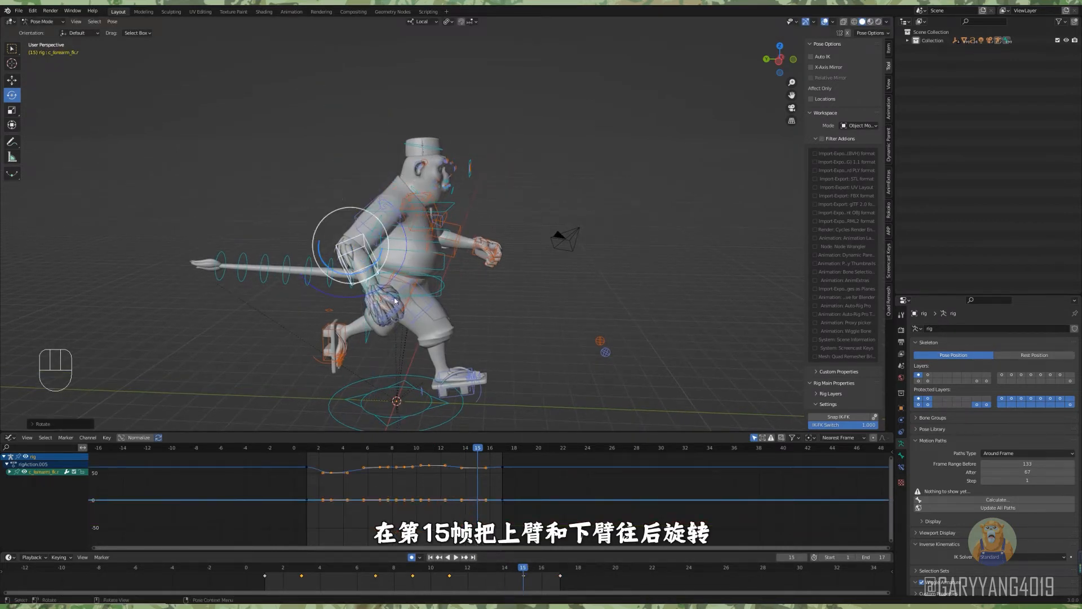
Lower the frame 15 key on the right upper arm's green rotation curve to smooth its descent.
{"action": "left_click", "coordinate": [379, 221]}
{"action": "left_click_drag", "start_coordinate": [379, 483], "coordinate": [370, 493], "text": "ctrl+alt"}
{"action": "scroll", "coordinate": [422, 477], "scroll_direction": "up", "scroll_amount": 2}
{"action": "left_click", "coordinate": [439, 505]}
{"action": "left_click_drag", "start_coordinate": [455, 497], "coordinate": [438, 516], "text": "alt+shift"}
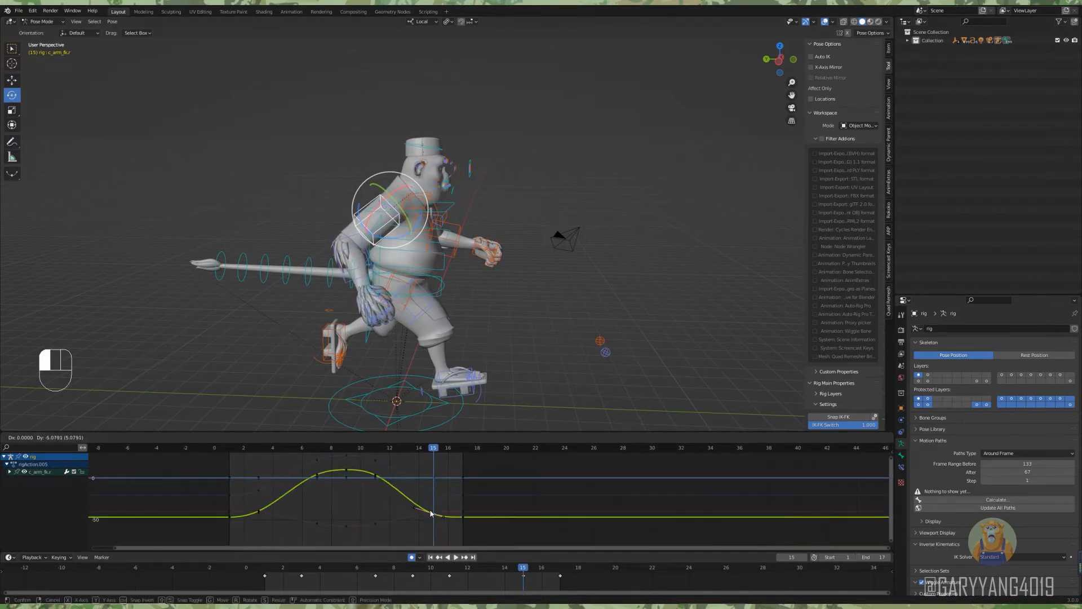
{"action": "left_click", "coordinate": [431, 513]}
Smooth the rising part of the right upper arm's green rotation curve by adjusting its keys and handles up to frame 7.
{"action": "scroll", "coordinate": [359, 503], "scroll_direction": "up", "scroll_amount": 1}
{"action": "left_click_drag", "start_coordinate": [336, 502], "coordinate": [336, 502]}
{"action": "middle_click_drag", "start_coordinate": [412, 484], "coordinate": [350, 492], "text": "alt+shift"}
{"action": "left_click_drag", "start_coordinate": [357, 489], "coordinate": [357, 488]}
{"action": "middle_click_drag", "start_coordinate": [356, 489], "coordinate": [330, 473], "text": "alt+shift"}
{"action": "middle_click_drag", "start_coordinate": [510, 461], "coordinate": [472, 471], "text": "alt+shift"}
Play and scrub the run cycle from several angles to check the right arm's swing.
{"action": "left_click", "coordinate": [456, 557]}
{"action": "left_click_drag", "start_coordinate": [244, 563], "coordinate": [561, 568]}
{"action": "scroll", "coordinate": [553, 299], "scroll_direction": "down", "scroll_amount": 2}
{"action": "middle_click_drag", "start_coordinate": [550, 291], "coordinate": [496, 295]}
{"action": "key", "text": "space"}
{"action": "key", "text": "space"}
{"action": "scroll", "coordinate": [537, 287], "scroll_direction": "up", "scroll_amount": 2}
{"action": "left_click_drag", "start_coordinate": [538, 288], "coordinate": [468, 252], "text": "alt"}
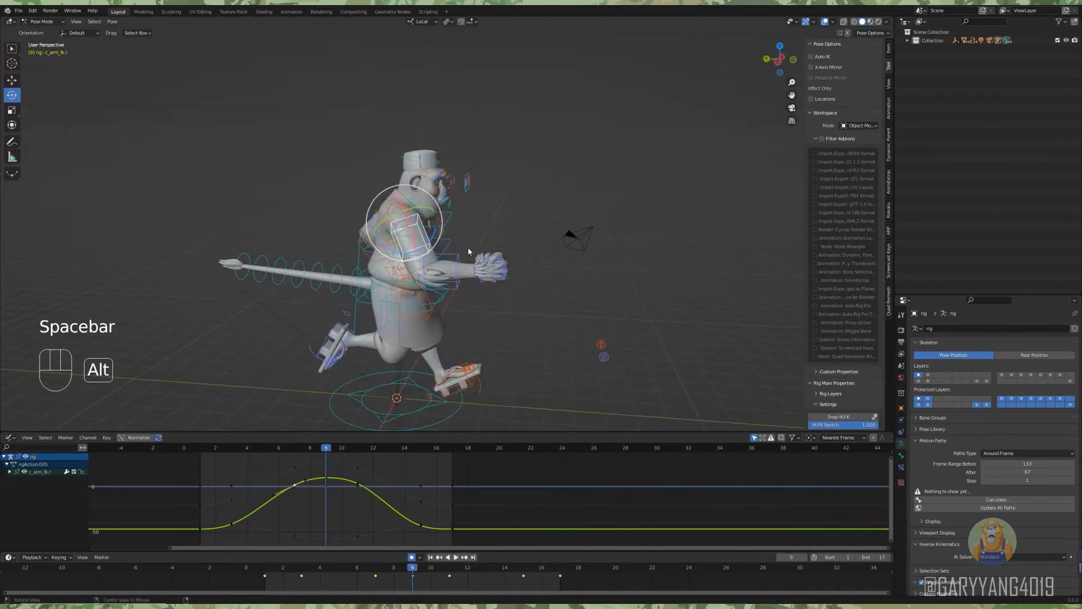
Copy the right upper arm, forearm and hand keyframes and paste them mirrored onto the left arm starting at frame 9.
{"action": "left_click", "coordinate": [480, 279], "text": "shift"}
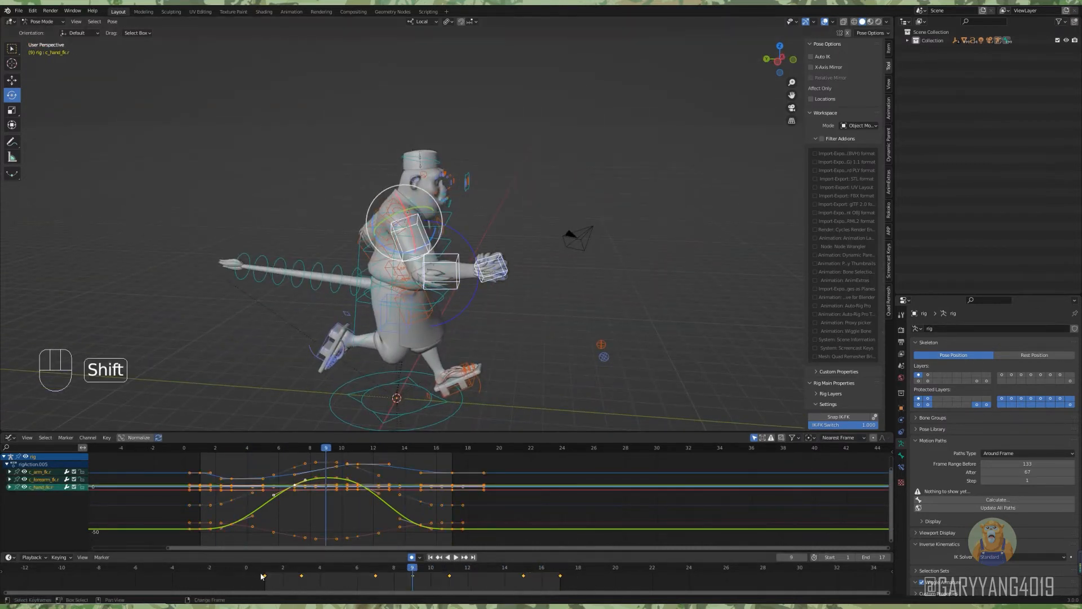
{"action": "middle_click_drag", "start_coordinate": [522, 213], "coordinate": [541, 237]}
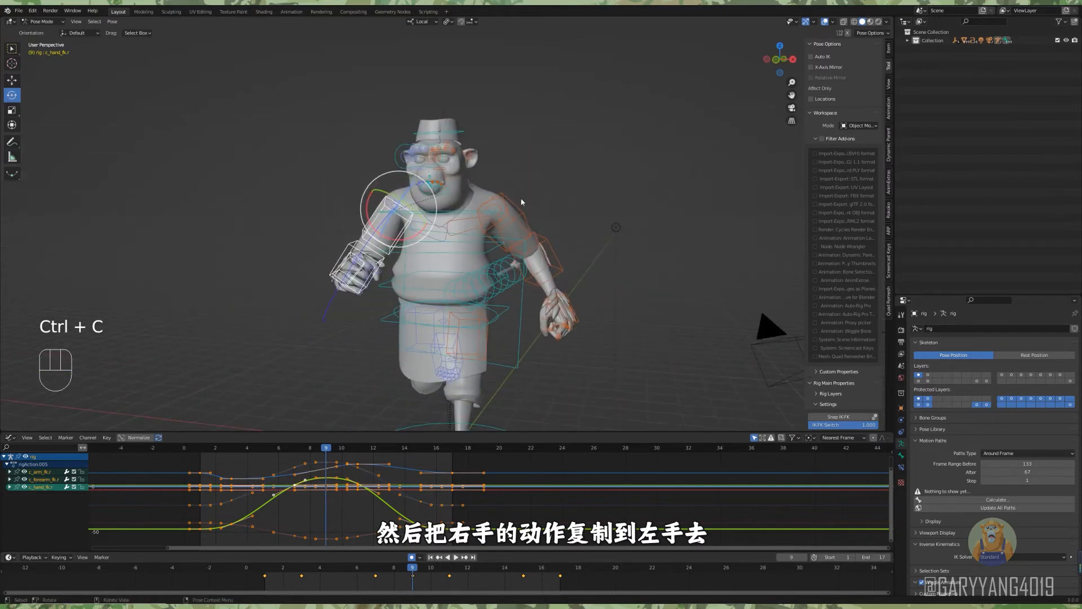
{"action": "left_click", "coordinate": [556, 252]}
{"action": "left_click", "coordinate": [569, 300], "text": "shift"}
{"action": "key", "text": "ctrl+shift+v"}
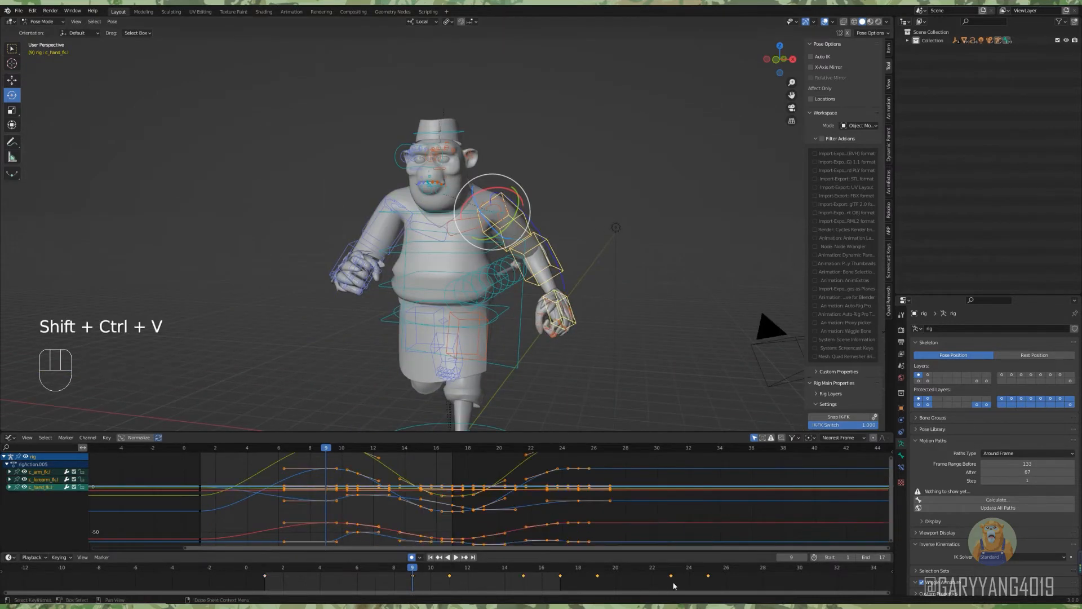
Duplicate the left arm keys back to start at frame 1, delete those beyond frame 17, and preview both arms.
{"action": "key", "text": "shift+d"}
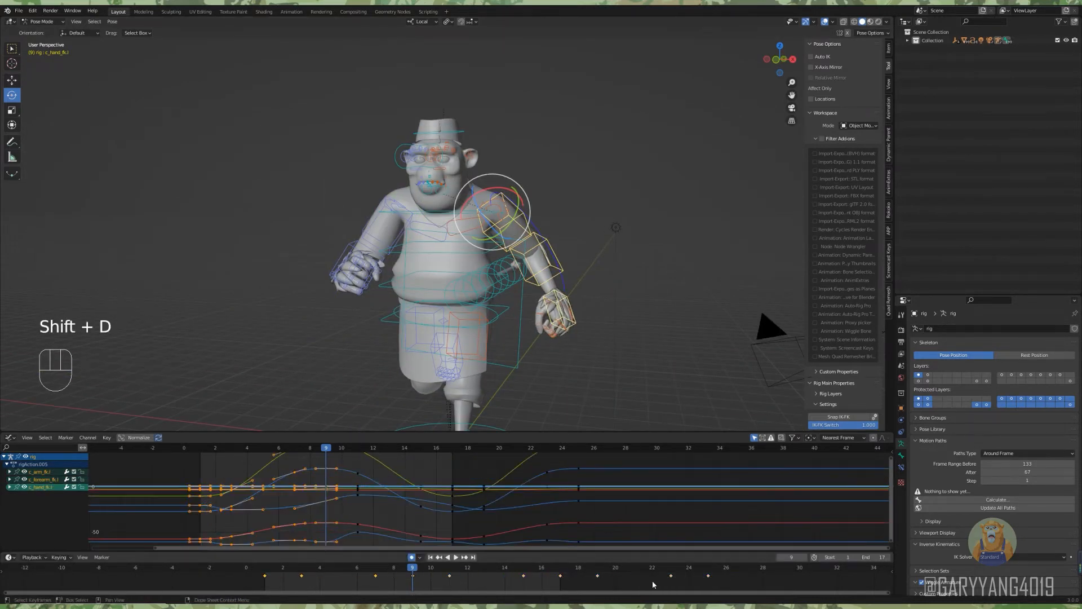
{"action": "left_click_drag", "start_coordinate": [747, 571], "coordinate": [748, 573]}
{"action": "key", "text": "Delete"}
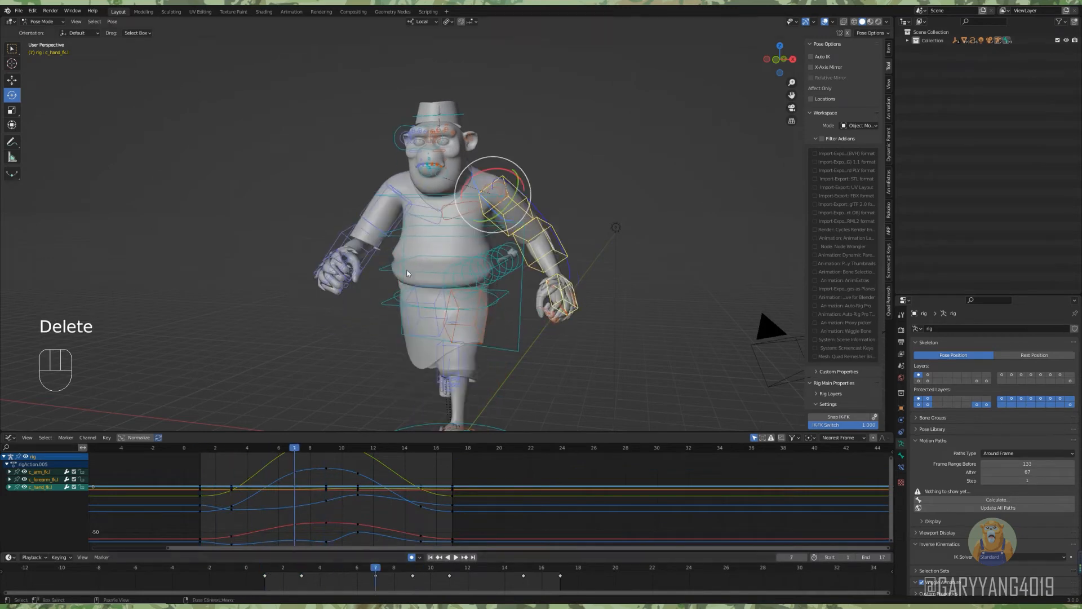
{"action": "key", "text": "space"}
{"action": "middle_click_drag", "start_coordinate": [400, 240], "coordinate": [461, 297], "text": "alt"}
{"action": "key", "text": "space"}
Add a Cycles modifier to the curves of both arms and shoulders and play back the loop.
{"action": "left_click", "coordinate": [366, 232], "text": "shift"}
{"action": "left_click", "coordinate": [351, 279], "text": "shift"}
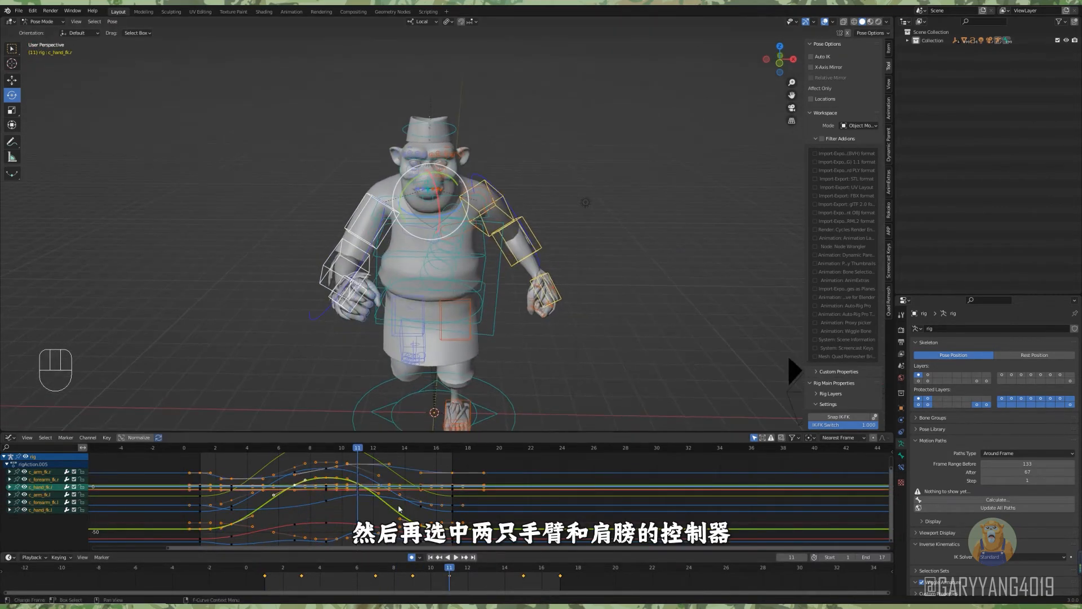
{"action": "key", "text": "shift+ctrl+m"}
{"action": "left_click", "coordinate": [410, 507]}
{"action": "left_click", "coordinate": [693, 361]}
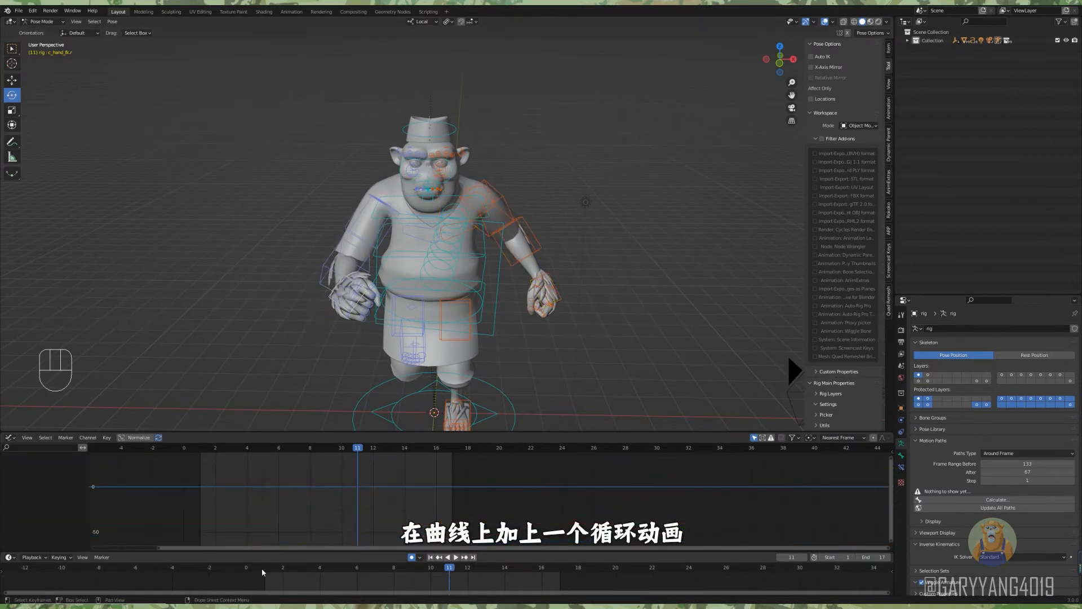
{"action": "left_click", "coordinate": [263, 572]}
{"action": "middle_click_drag", "start_coordinate": [567, 308], "coordinate": [502, 314], "text": "alt"}
{"action": "key", "text": "space"}
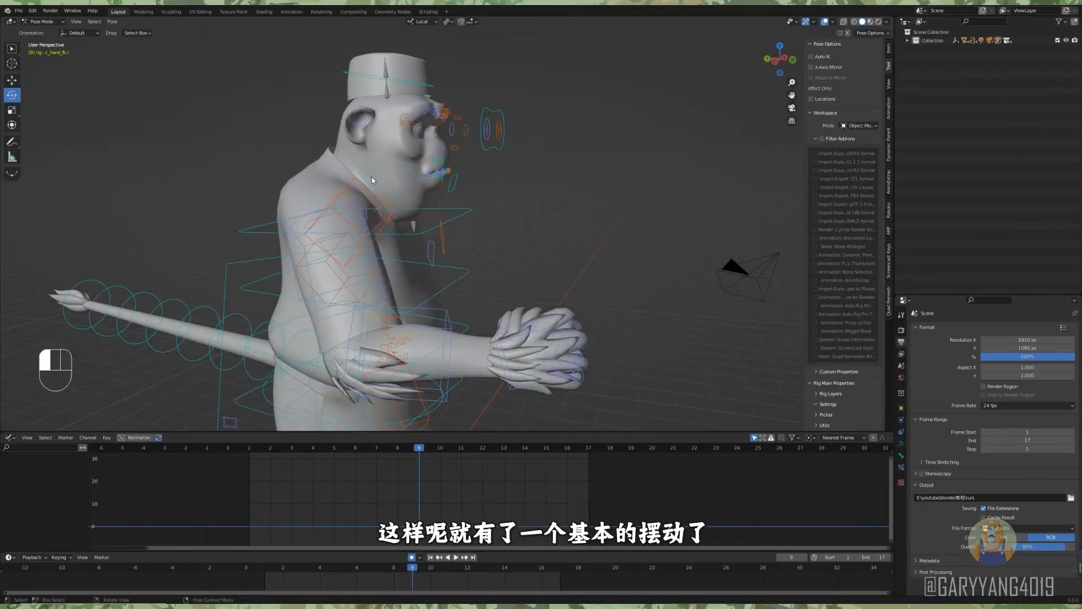
Insert a rotation keyframe on the neck control c_neck.x at frame 1, working in the side view.
{"action": "left_click", "coordinate": [371, 177]}
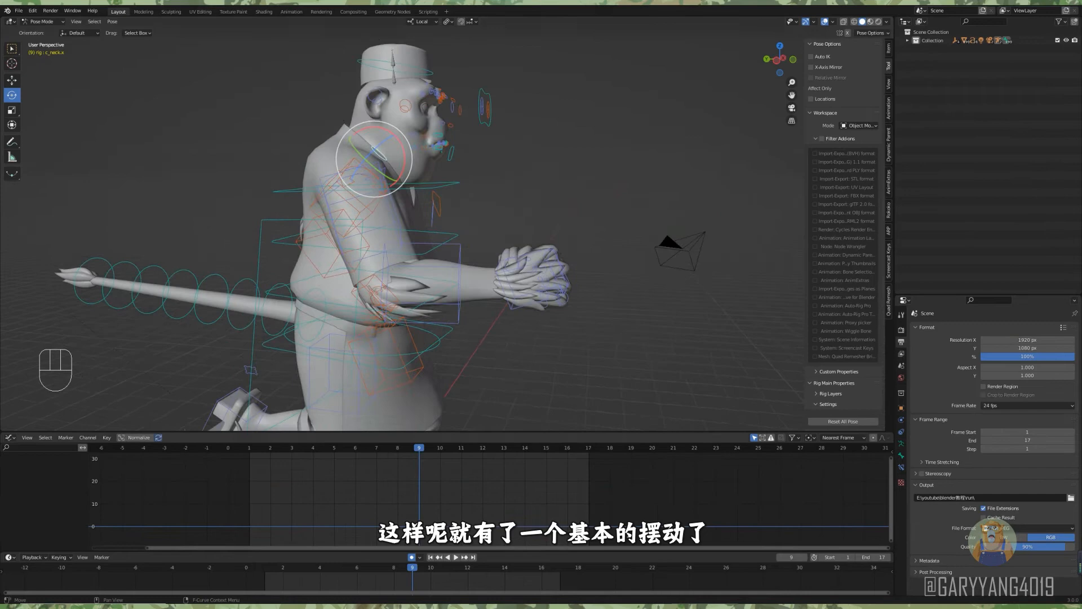
{"action": "left_click", "coordinate": [266, 572]}
{"action": "mouse_move", "coordinate": [659, 225]}
{"action": "middle_mouse_down", "text": "alt"}
{"action": "mouse_move", "coordinate": [556, 213]}
{"action": "mouse_move", "coordinate": [677, 214]}
{"action": "middle_mouse_up", "text": "alt"}
{"action": "left_click_drag", "start_coordinate": [370, 139], "coordinate": [377, 137]}
{"action": "key", "text": "ctrl+z"}
{"action": "scroll", "coordinate": [394, 146], "scroll_direction": "down", "scroll_amount": 1}
{"action": "middle_click_drag", "start_coordinate": [507, 226], "coordinate": [521, 257]}
{"action": "key", "text": "i"}
{"action": "left_click", "coordinate": [531, 253]}
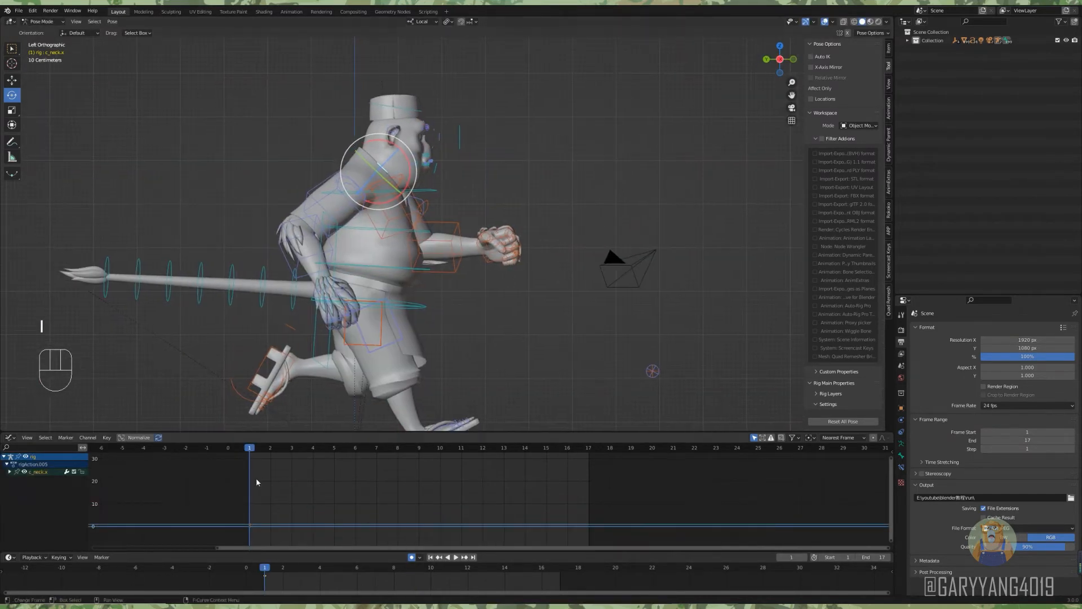
Rotate the neck control slightly up at frame 3 and down at frame 5.
{"action": "left_click_drag", "start_coordinate": [266, 572], "coordinate": [302, 572]}
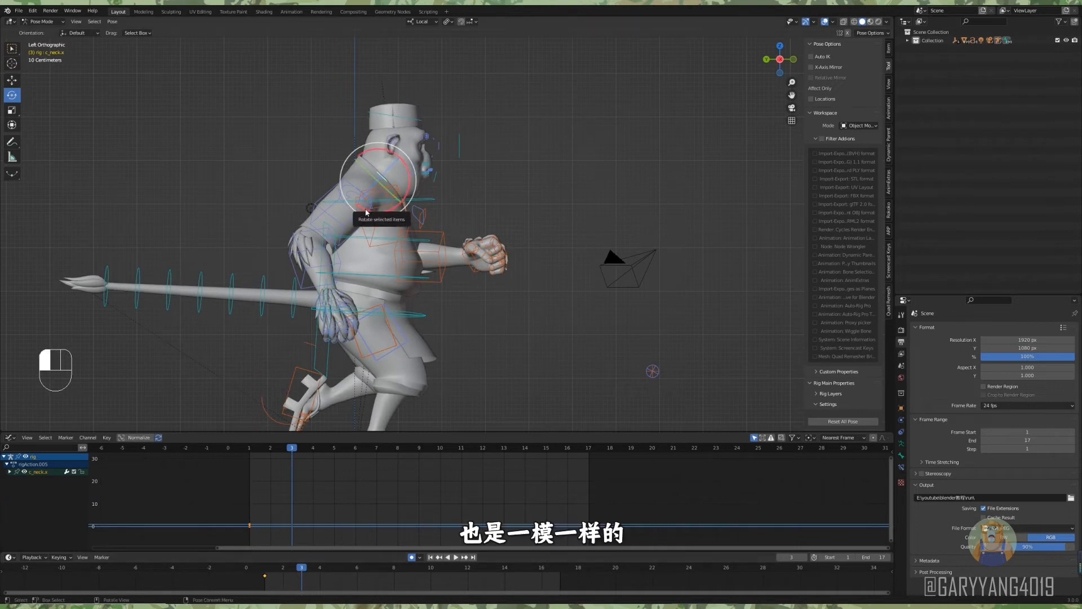
{"action": "left_click_drag", "start_coordinate": [367, 211], "coordinate": [367, 211]}
{"action": "left_click_drag", "start_coordinate": [270, 574], "coordinate": [337, 573]}
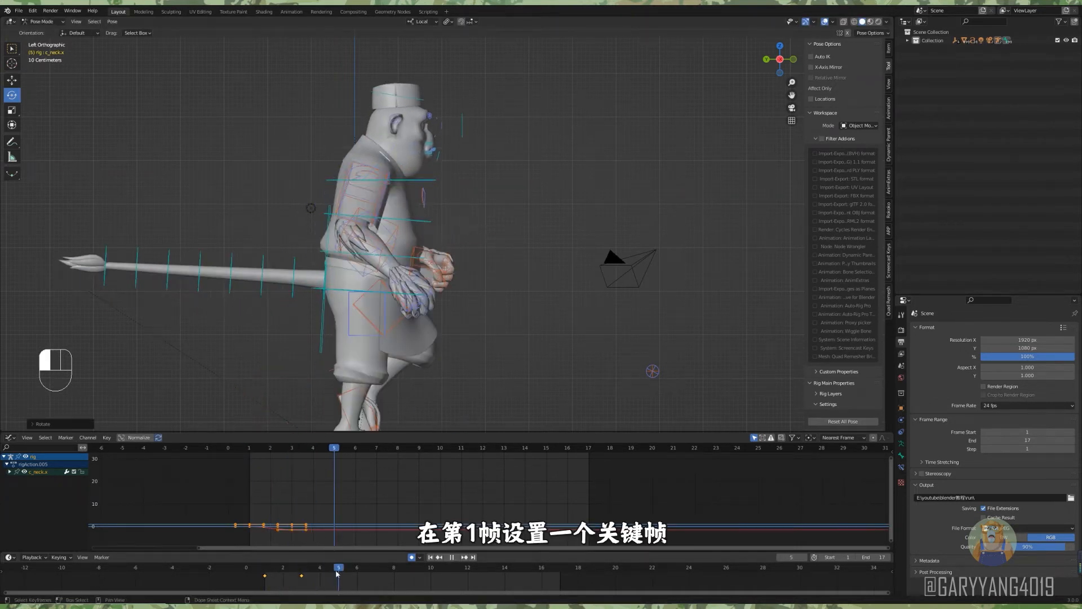
{"action": "left_click", "coordinate": [368, 191]}
Key the head control c_head.x at frame 1, tilting it slightly up at frame 3 and down at frame 5.
{"action": "left_click", "coordinate": [270, 572]}
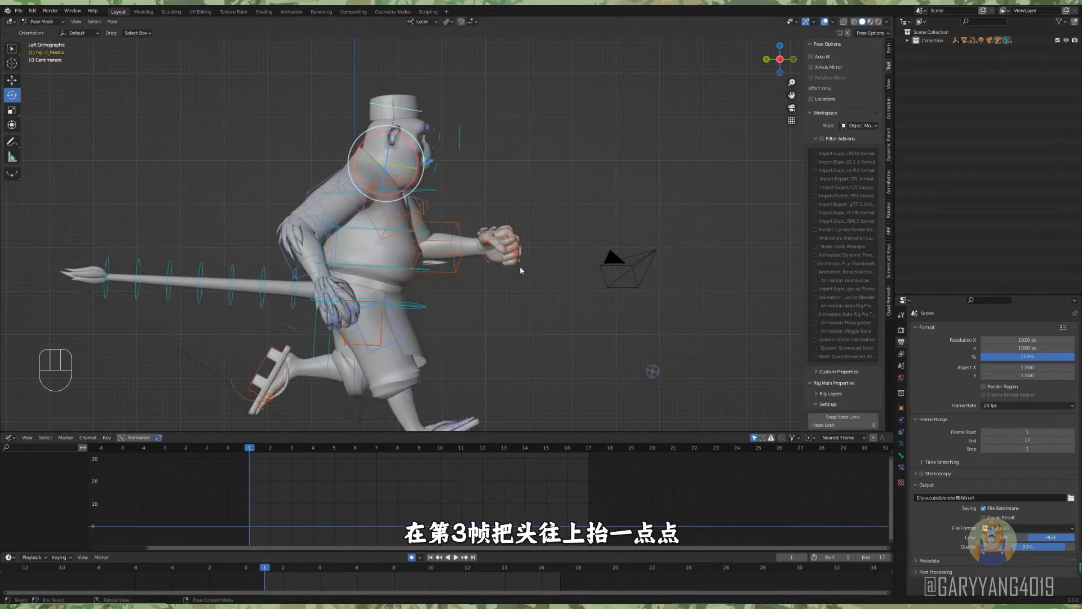
{"action": "left_click", "coordinate": [301, 572]}
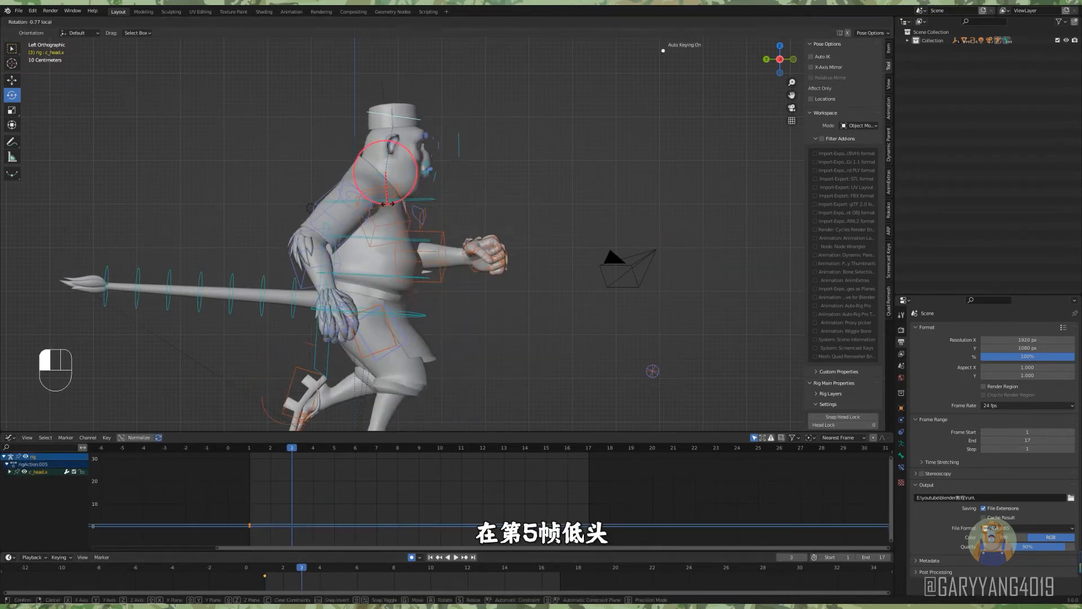
{"action": "left_click_drag", "start_coordinate": [388, 204], "coordinate": [386, 212]}
{"action": "left_click", "coordinate": [360, 574]}
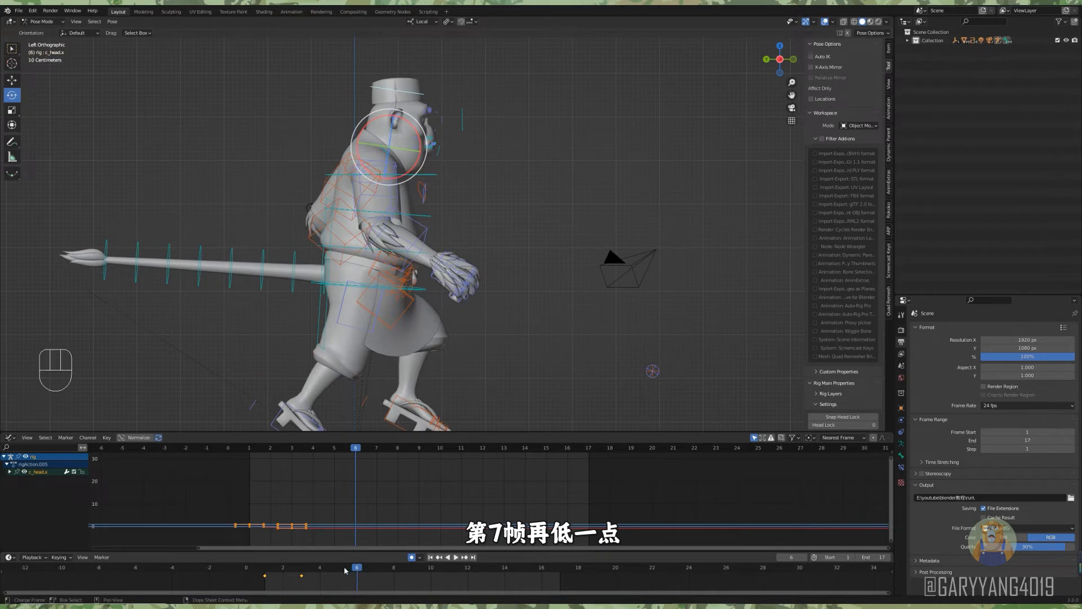
{"action": "left_click", "coordinate": [345, 570]}
{"action": "left_click_drag", "start_coordinate": [408, 247], "coordinate": [407, 247]}
{"action": "scroll", "coordinate": [404, 141], "scroll_direction": "up", "scroll_amount": 1}
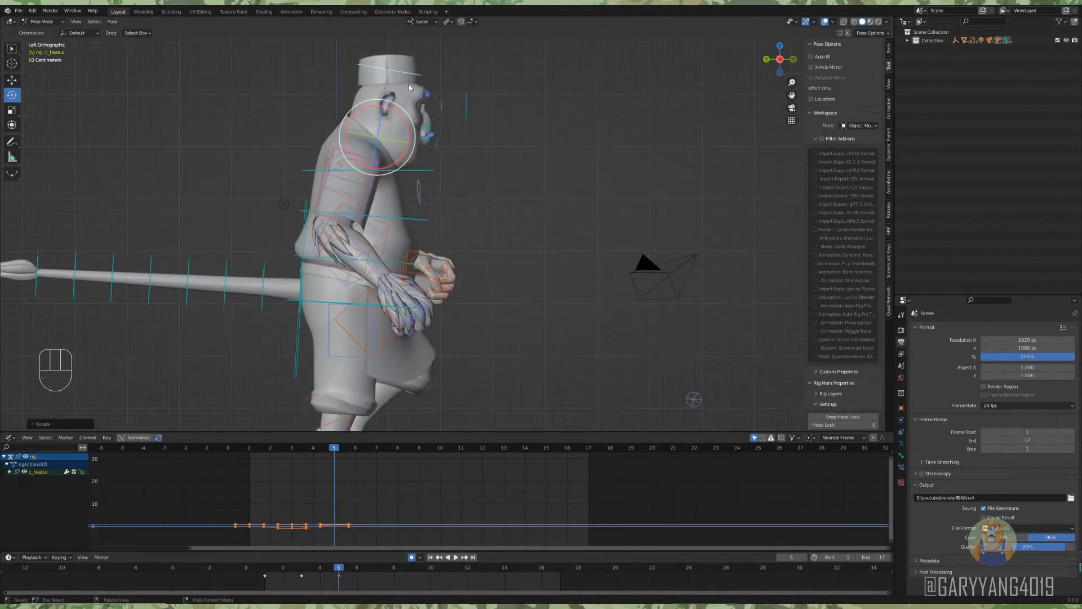
{"action": "middle_click_drag", "start_coordinate": [404, 138], "coordinate": [397, 160], "text": "shift"}
Rotate the neck and head controls a little further down at frame 7 and scrub through the motion.
{"action": "left_click", "coordinate": [397, 160]}
{"action": "key", "text": "a"}
{"action": "left_click", "coordinate": [381, 577]}
{"action": "middle_click_drag", "start_coordinate": [374, 119], "coordinate": [365, 172], "text": "shift"}
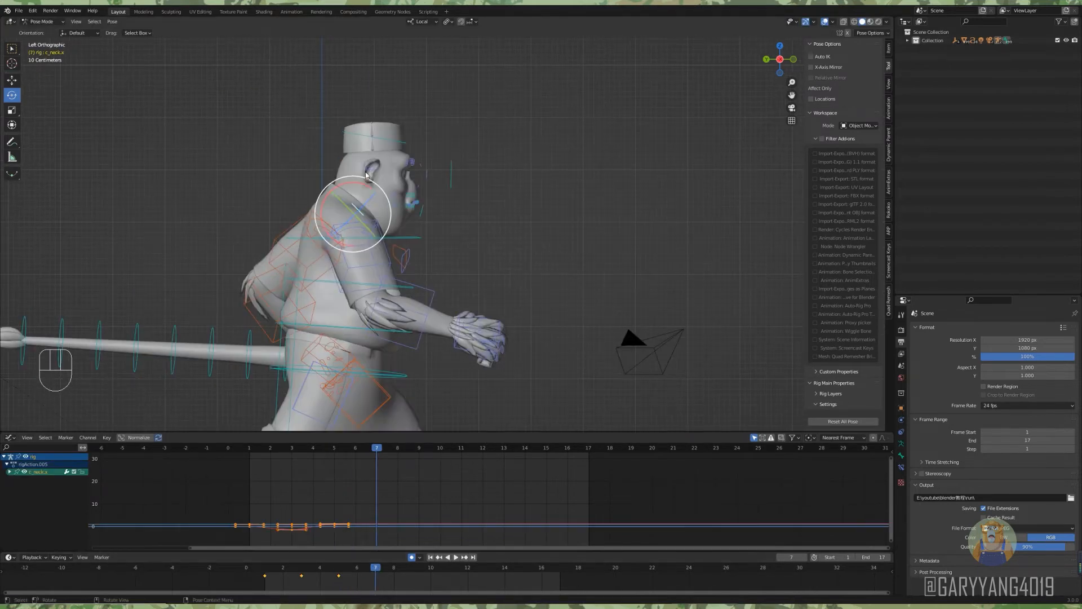
{"action": "left_click", "coordinate": [355, 174]}
{"action": "left_click_drag", "start_coordinate": [357, 182], "coordinate": [368, 185]}
{"action": "left_click_drag", "start_coordinate": [263, 577], "coordinate": [411, 576]}
Duplicate the neck and head keys from frame 1 to frame 9, copy the first half over the second half, and play back.
{"action": "left_click", "coordinate": [361, 156], "text": "shift"}
{"action": "left_click", "coordinate": [264, 581]}
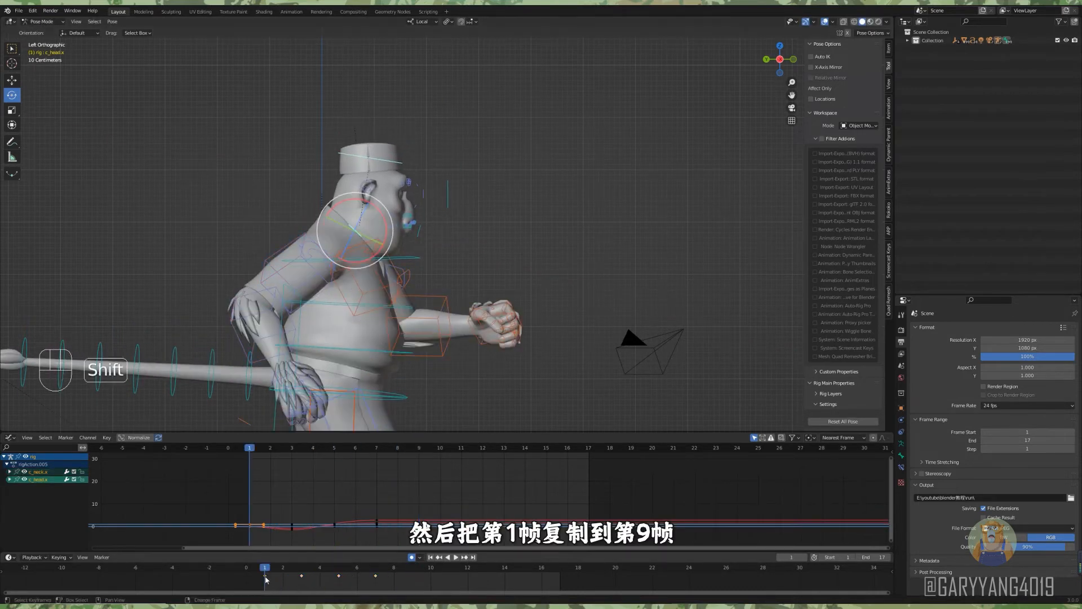
{"action": "key", "text": "shift+d"}
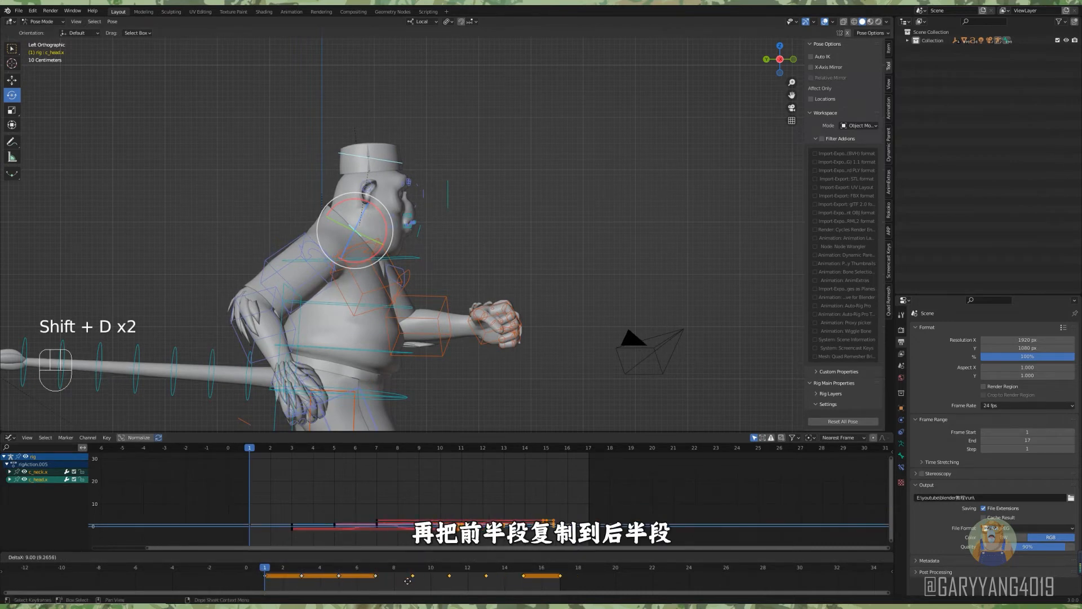
{"action": "key", "text": "space"}
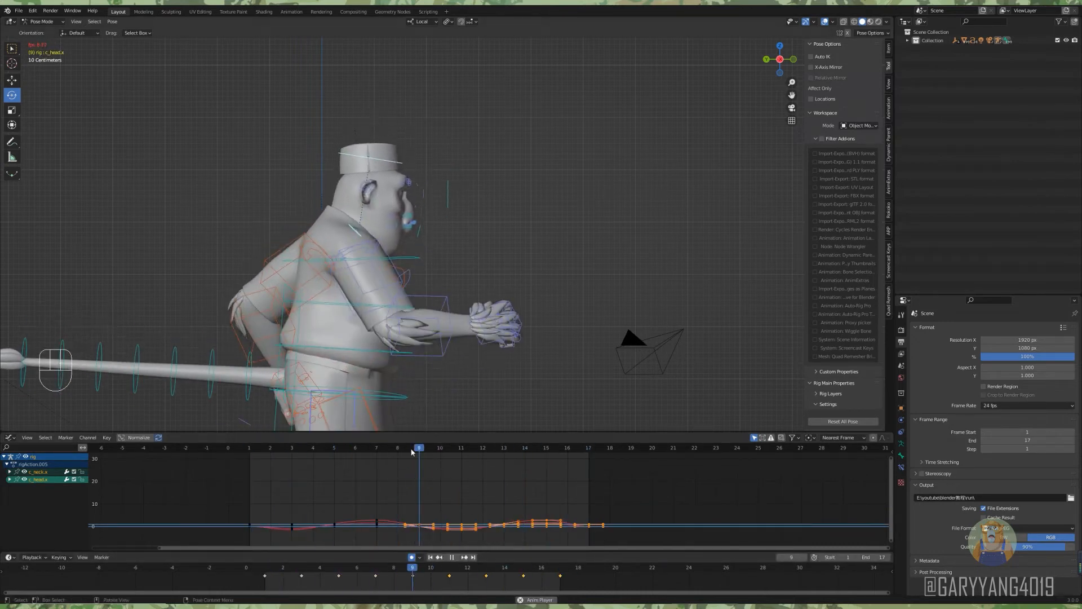
Add a Cycles modifier to the neck and head curves.
{"action": "left_click", "coordinate": [251, 448]}
{"action": "key", "text": "ctrl+shift+m"}
{"action": "left_click", "coordinate": [307, 501]}
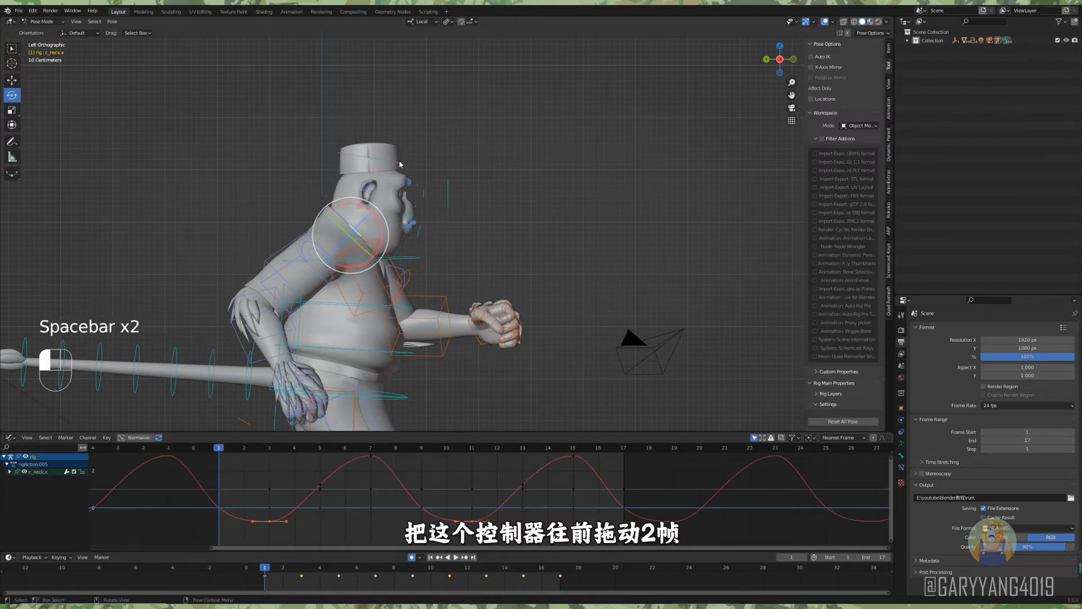
Shift the head keys two frames earlier, insert a key at frame 17, delete the key before frame 1, and play back.
{"action": "left_click", "coordinate": [372, 159]}
{"action": "left_click_drag", "start_coordinate": [266, 576], "coordinate": [229, 577]}
{"action": "key", "text": "space"}
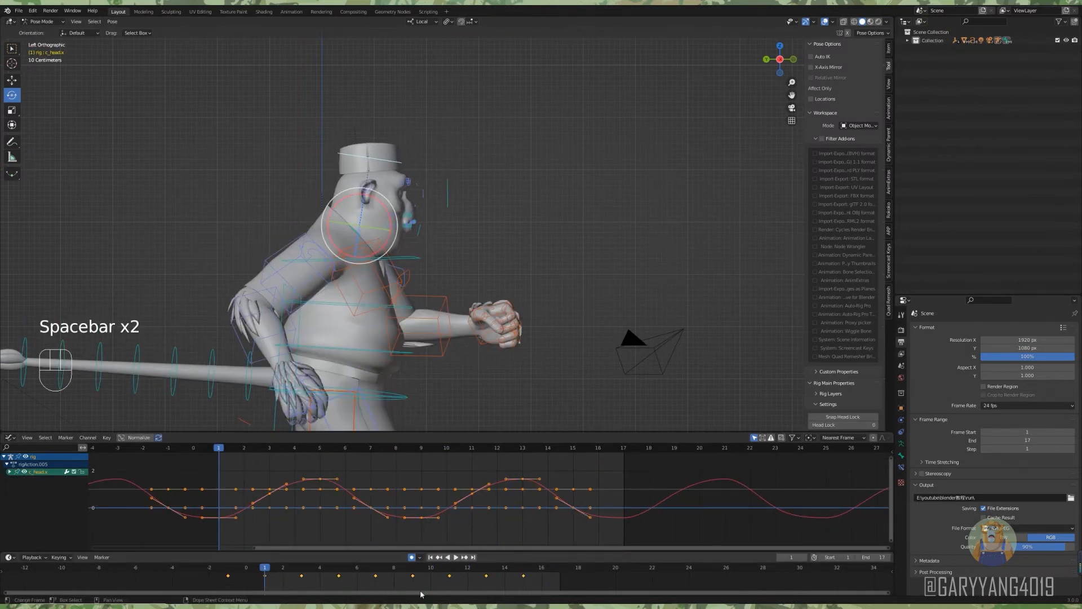
{"action": "key", "text": "i"}
{"action": "left_click", "coordinate": [507, 247]}
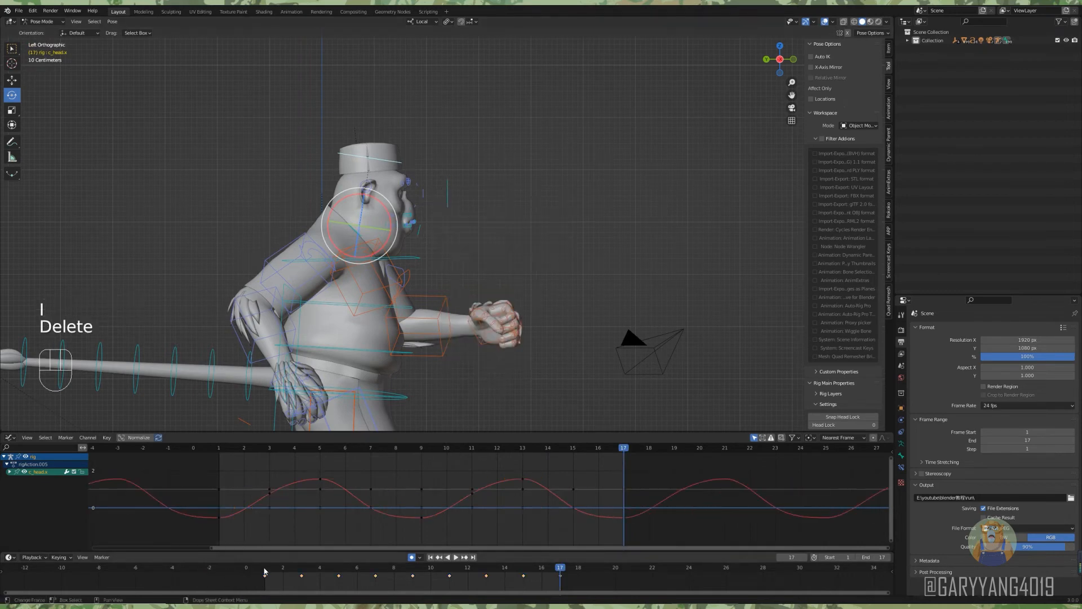
{"action": "key", "text": "space"}
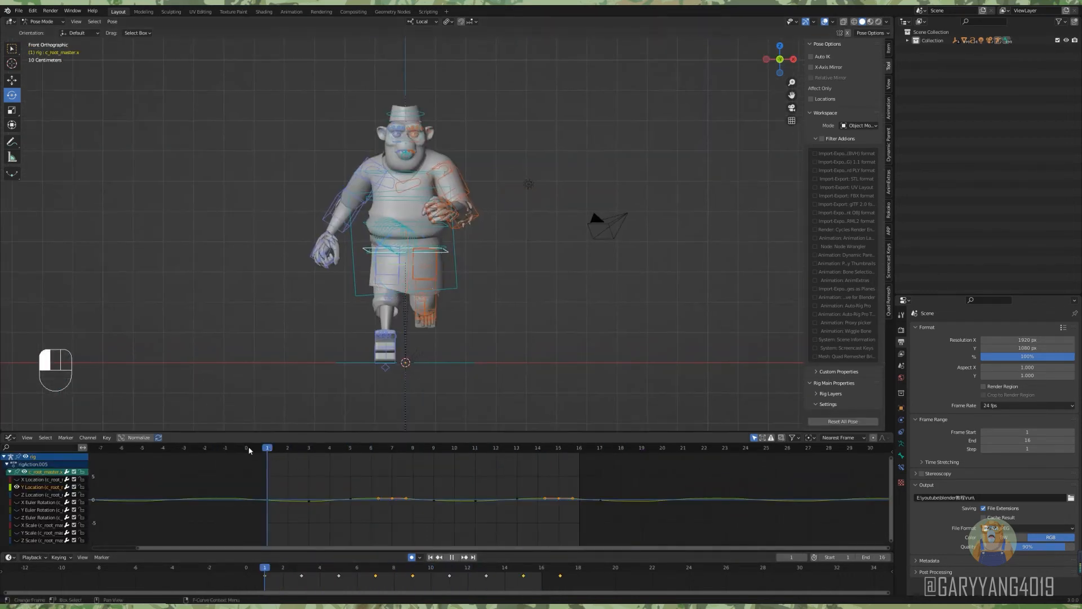
Move the root control c_root_master.x sideways toward the landing foot at frames 3 and 11 in front view.
{"action": "left_click", "coordinate": [11, 80]}
{"action": "scroll", "coordinate": [422, 279], "scroll_direction": "up", "scroll_amount": 2}
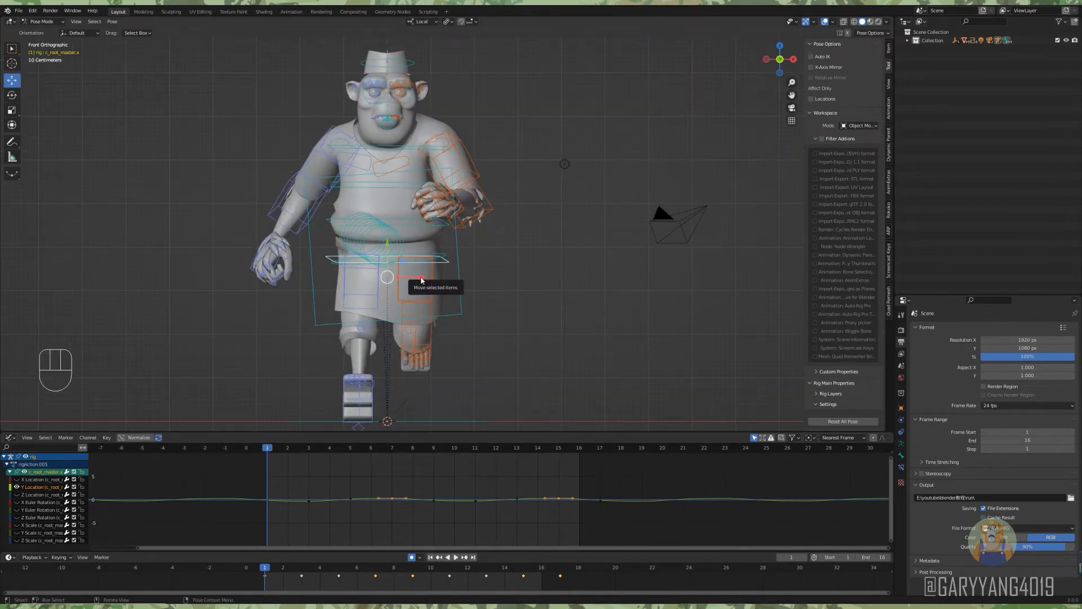
{"action": "left_click_drag", "start_coordinate": [422, 280], "coordinate": [420, 284]}
{"action": "key", "text": "ctrl+z"}
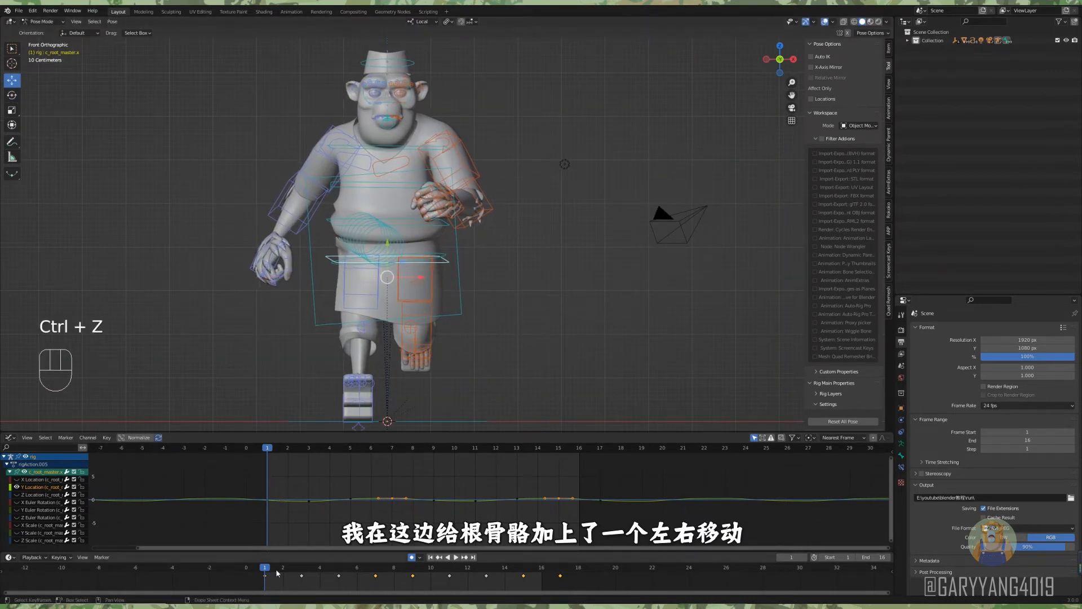
{"action": "left_click_drag", "start_coordinate": [266, 570], "coordinate": [303, 569]}
{"action": "left_click_drag", "start_coordinate": [417, 287], "coordinate": [414, 287]}
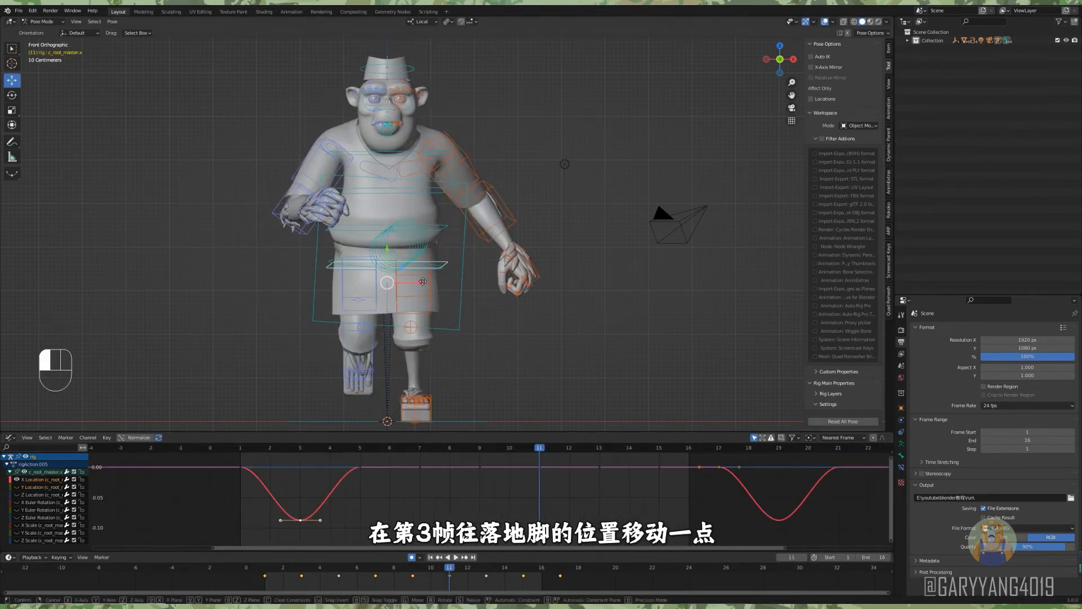
{"action": "left_click_drag", "start_coordinate": [421, 283], "coordinate": [424, 283]}
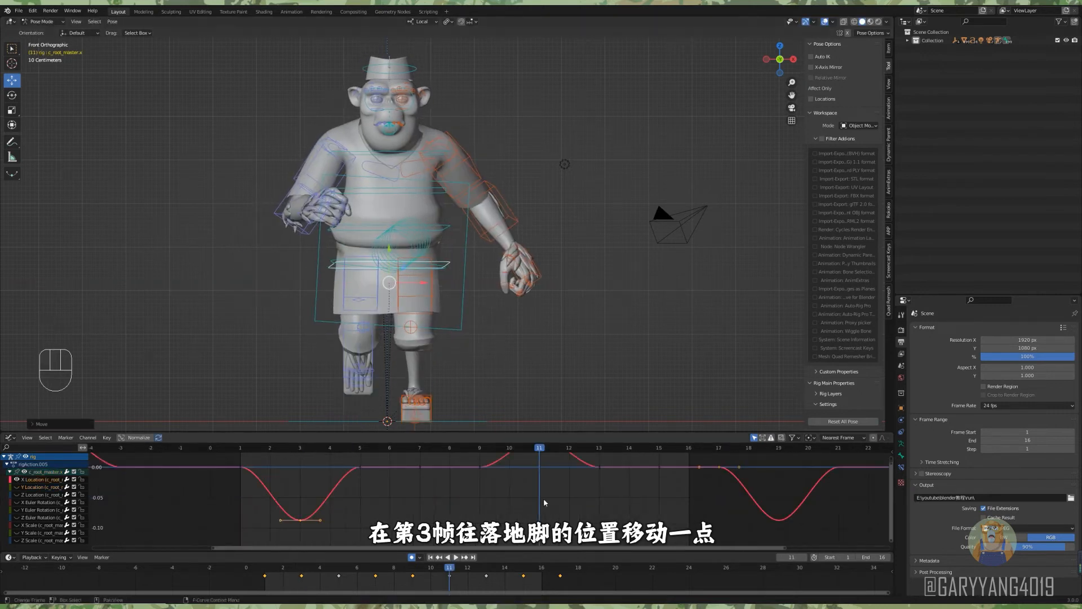
Adjust the root control's X Location curve around frame 9 in the graph editor.
{"action": "middle_click_drag", "start_coordinate": [543, 499], "coordinate": [496, 478], "text": "ctrl+alt"}
{"action": "left_click_drag", "start_coordinate": [491, 472], "coordinate": [491, 461]}
{"action": "middle_click_drag", "start_coordinate": [491, 461], "coordinate": [484, 476]}
{"action": "left_click_drag", "start_coordinate": [485, 476], "coordinate": [485, 472]}
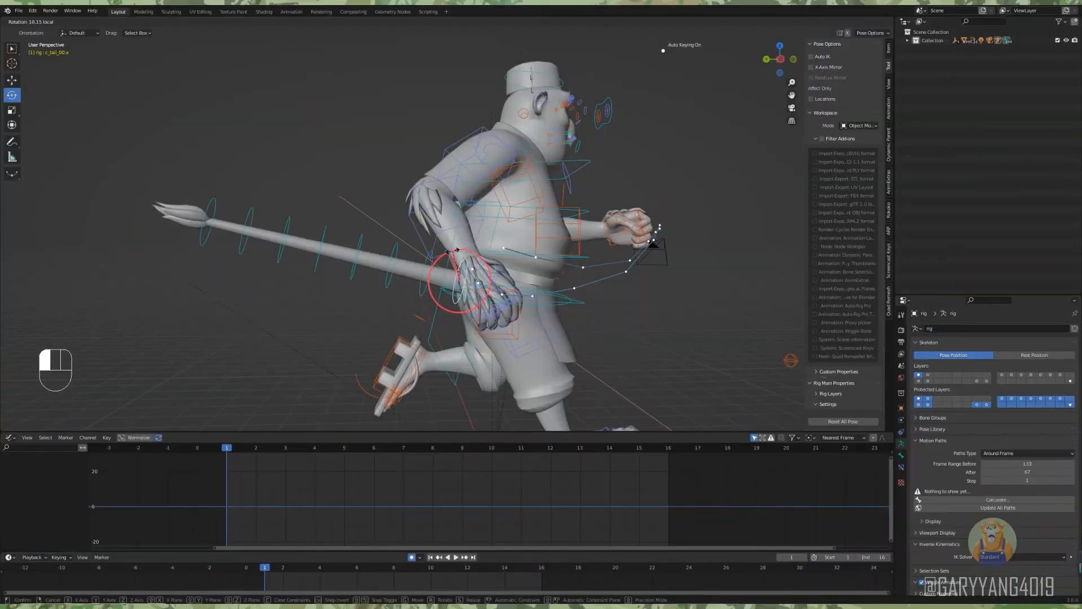
Rotate the tail controls one after another at frame 1 to bend the straight tail into an S-shaped curve.
{"action": "left_click_drag", "start_coordinate": [412, 251], "coordinate": [393, 295]}
{"action": "middle_click_drag", "start_coordinate": [393, 295], "coordinate": [366, 253], "text": "alt"}
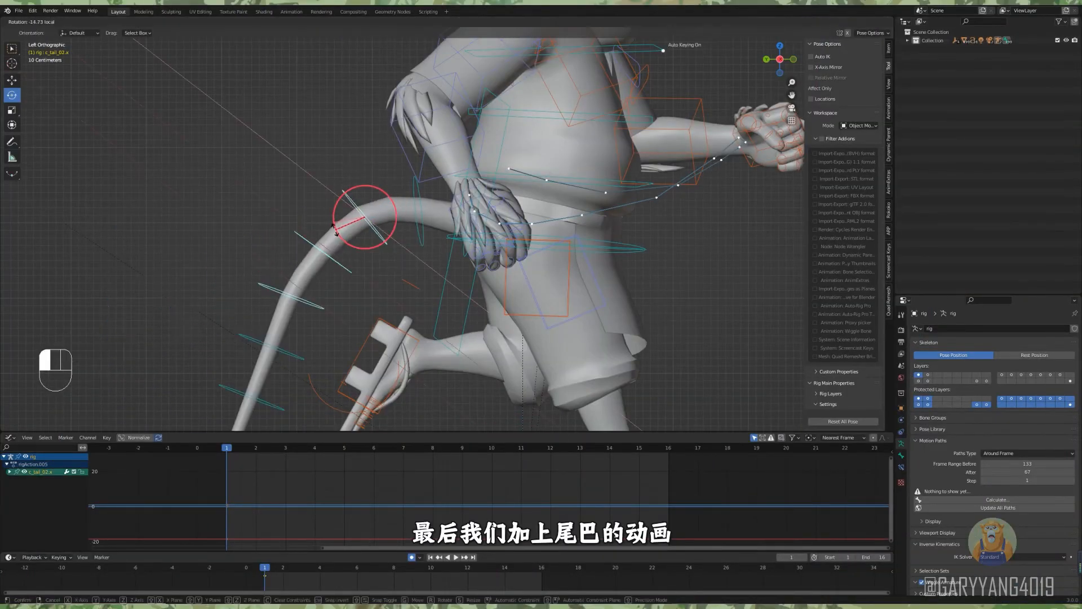
{"action": "left_click_drag", "start_coordinate": [330, 276], "coordinate": [327, 239]}
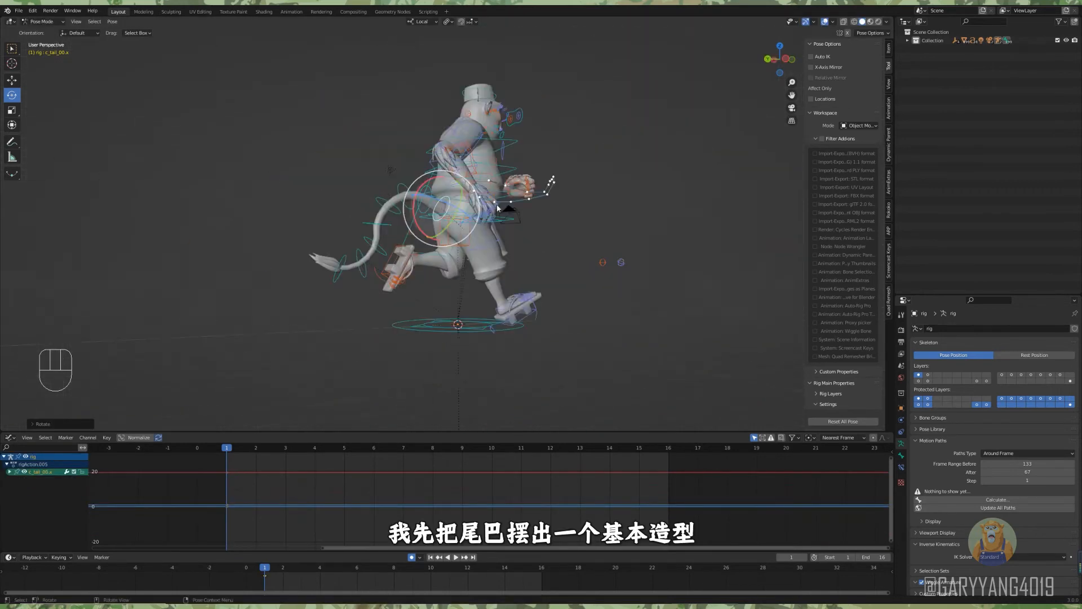
{"action": "left_click_drag", "start_coordinate": [378, 237], "coordinate": [389, 251]}
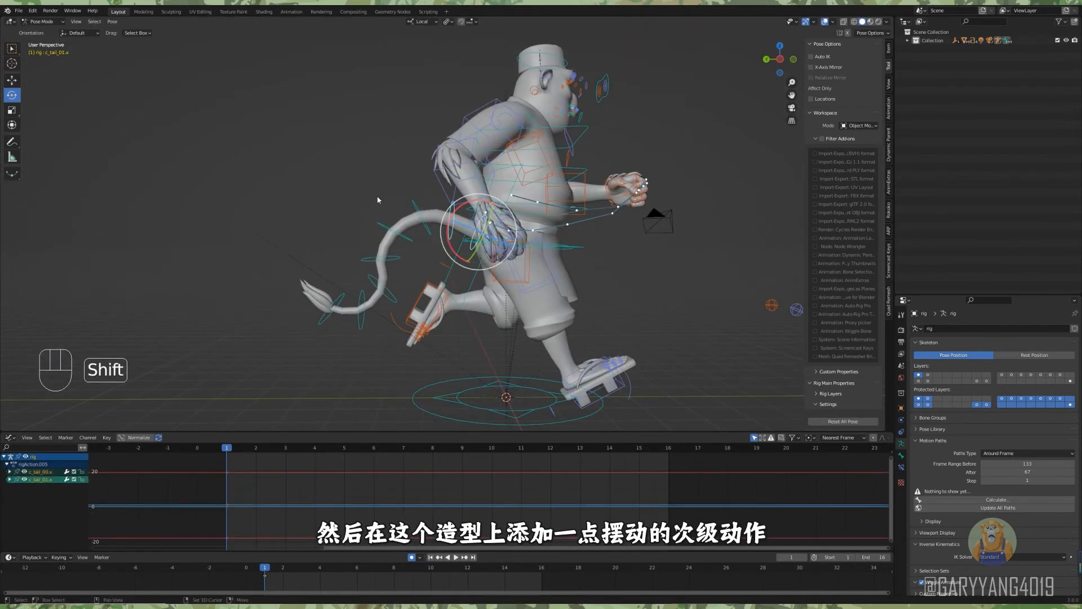
Rotate the tail controls toward the tip at frame 3 to add a secondary swing.
{"action": "key", "text": "space"}
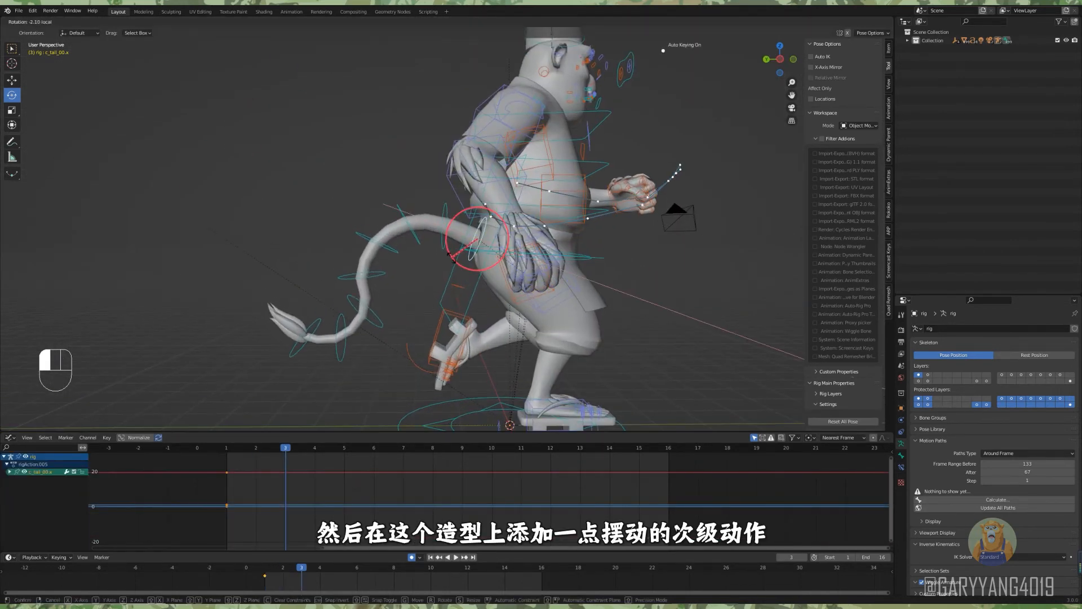
{"action": "left_click", "coordinate": [396, 219]}
{"action": "left_click", "coordinate": [377, 258]}
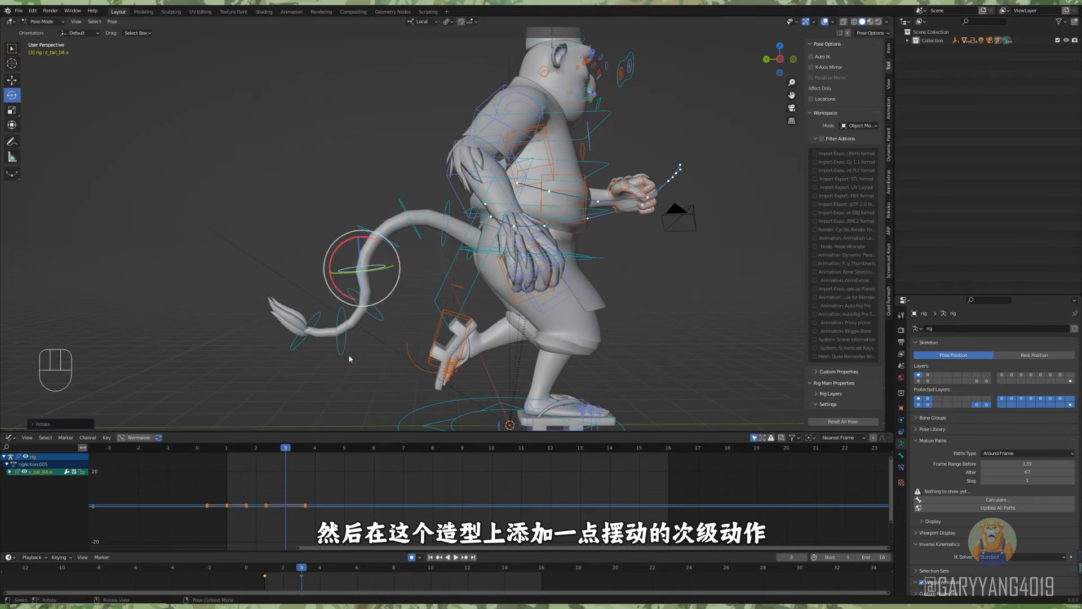
{"action": "left_click", "coordinate": [301, 334]}
{"action": "left_click_drag", "start_coordinate": [304, 371], "coordinate": [303, 368]}
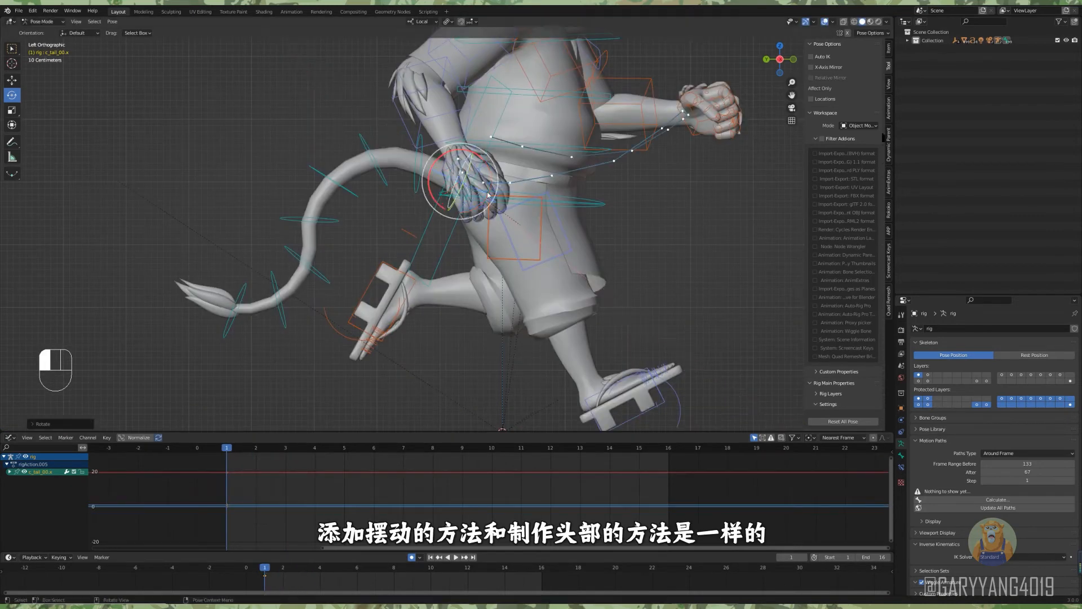
Refine the tail pose by adjusting the rotation of the base control c_tail_00.x and the controls along the tail.
{"action": "left_click_drag", "start_coordinate": [507, 220], "coordinate": [530, 203], "text": "alt"}
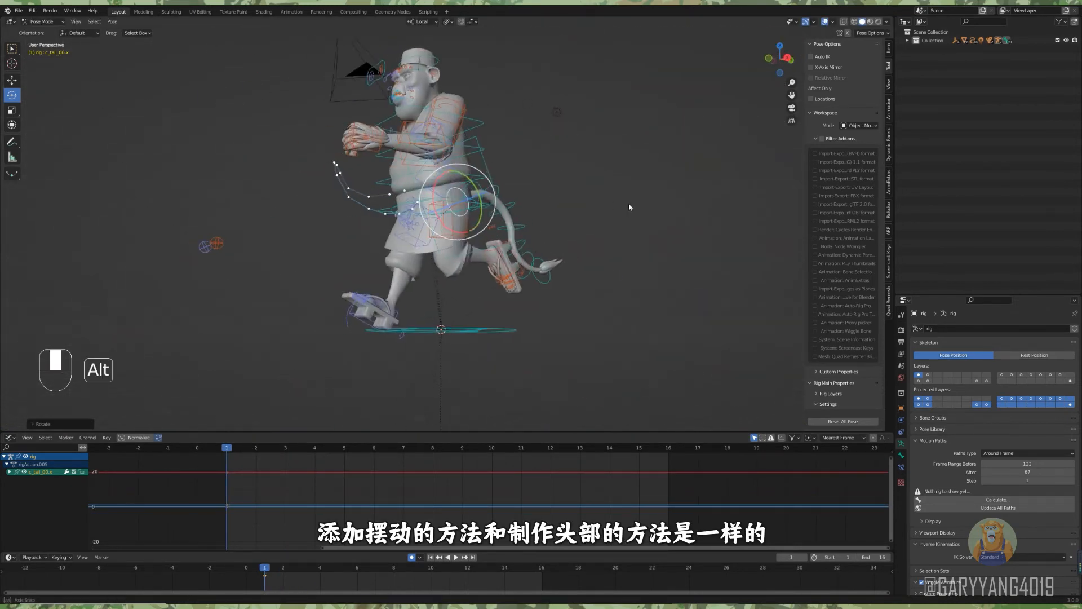
{"action": "left_click_drag", "start_coordinate": [628, 202], "coordinate": [388, 297], "text": "alt"}
{"action": "left_click", "coordinate": [349, 265]}
{"action": "left_click", "coordinate": [384, 218]}
{"action": "left_click_drag", "start_coordinate": [385, 250], "coordinate": [385, 250]}
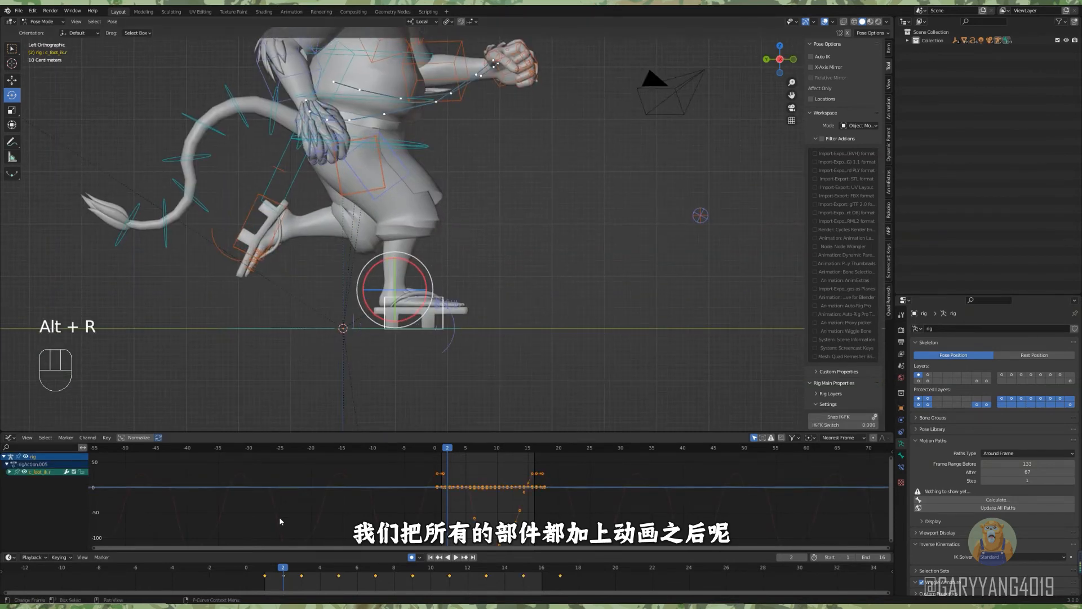
Hide the character's clothing meshes in object mode and return to pose mode on the rig.
{"action": "mouse_move", "coordinate": [280, 574]}
{"action": "left_mouse_down"}
{"action": "mouse_move", "coordinate": [269, 574]}
{"action": "mouse_move", "coordinate": [299, 574]}
{"action": "mouse_move", "coordinate": [281, 575]}
{"action": "left_mouse_up"}
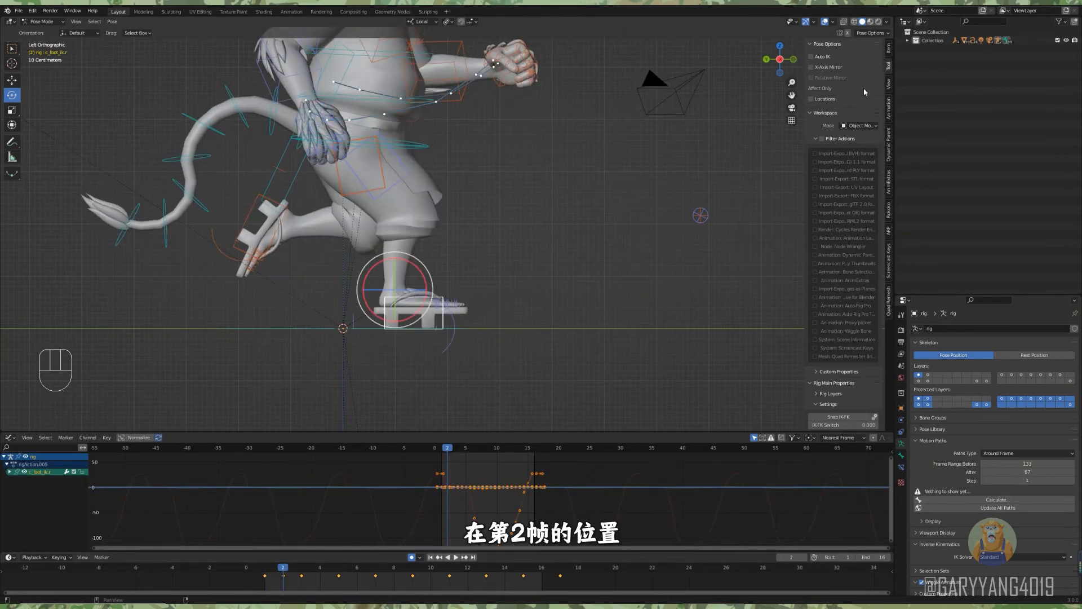
{"action": "scroll", "coordinate": [864, 86], "scroll_direction": "down", "scroll_amount": 5}
{"action": "left_click", "coordinate": [270, 572]}
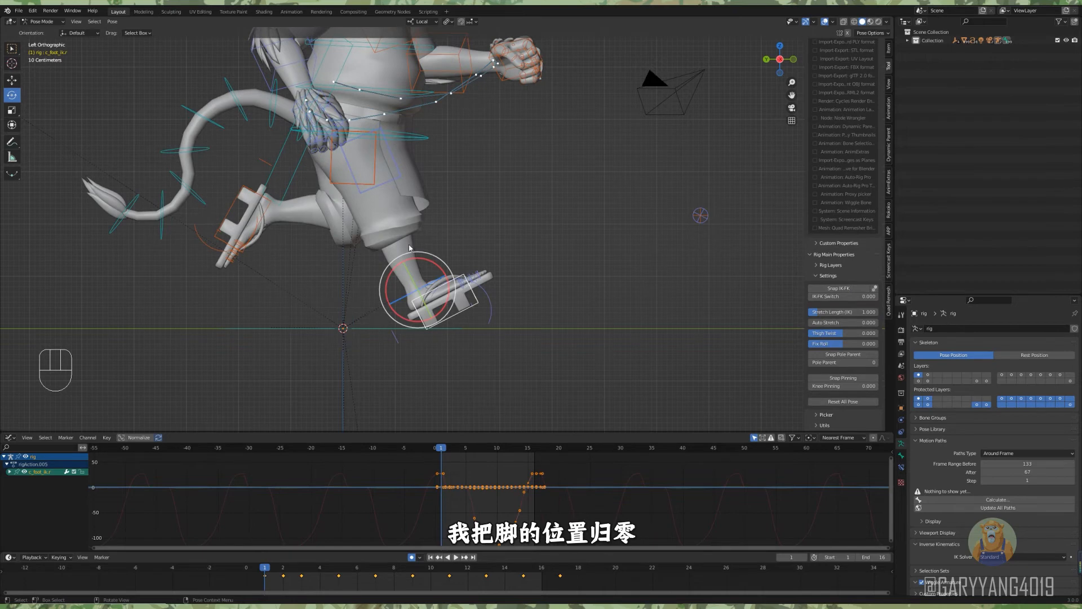
{"action": "key", "text": "ctrl+Tab"}
{"action": "key", "text": "h"}
{"action": "key", "text": "h"}
{"action": "key", "text": "h"}
{"action": "key", "text": "ctrl+Tab"}
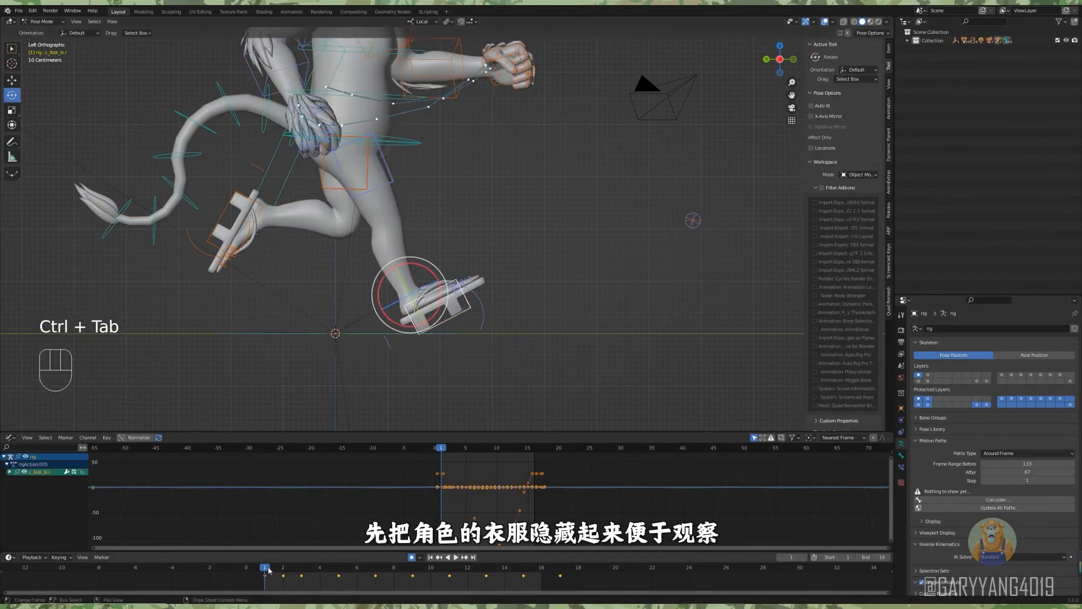
Compare the right leg at frames 1 and 2, and insert a keyframe on its IK Stretch Length at frame 1.
{"action": "mouse_move", "coordinate": [270, 571]}
{"action": "left_mouse_down"}
{"action": "mouse_move", "coordinate": [303, 573]}
{"action": "mouse_move", "coordinate": [284, 572]}
{"action": "left_mouse_up"}
{"action": "scroll", "coordinate": [638, 300], "scroll_direction": "up", "scroll_amount": 1}
{"action": "scroll", "coordinate": [842, 293], "scroll_direction": "down", "scroll_amount": 7}
{"action": "left_click", "coordinate": [266, 571]}
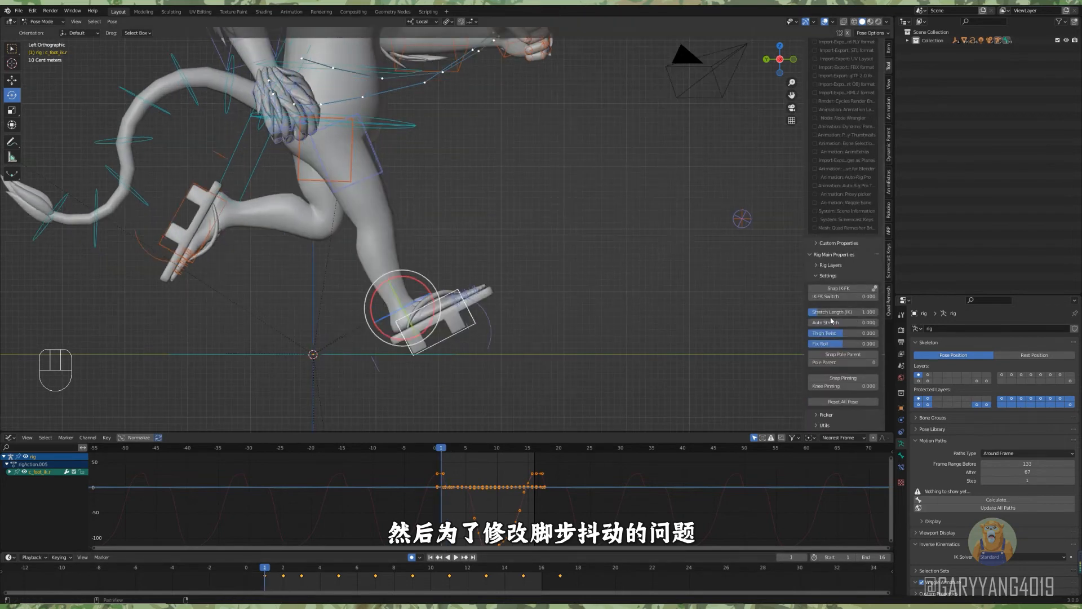
{"action": "right_click", "coordinate": [831, 313]}
{"action": "left_click", "coordinate": [831, 315]}
Reduce the right leg's IK Stretch Length at frame 2 and check the change by scrubbing and playback.
{"action": "left_click", "coordinate": [283, 571]}
{"action": "right_click", "coordinate": [830, 313]}
{"action": "middle_click_drag", "start_coordinate": [526, 337], "coordinate": [547, 351], "text": "shift"}
{"action": "left_click_drag", "start_coordinate": [834, 312], "coordinate": [821, 313]}
{"action": "left_click_drag", "start_coordinate": [300, 570], "coordinate": [288, 568]}
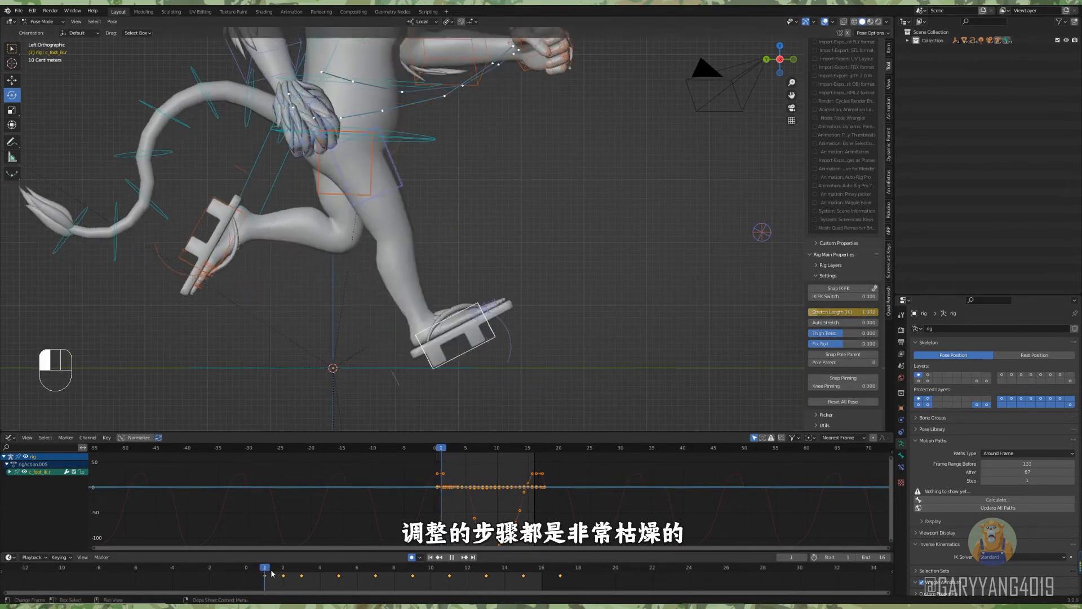
{"action": "key", "text": "space"}
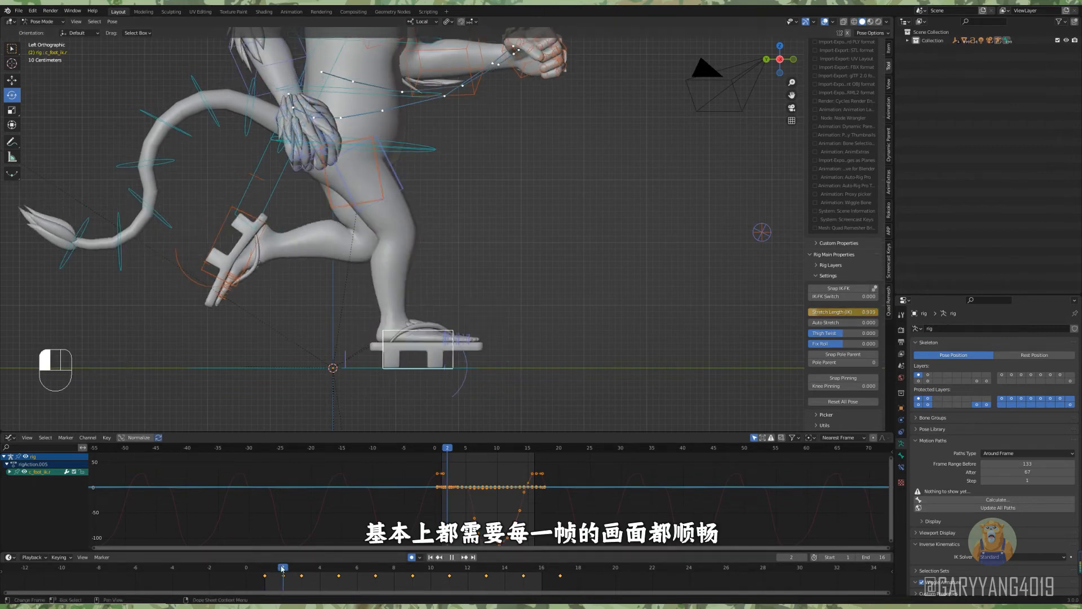
Reposition the right foot control from frame 3 to around frame 5 to smooth its path.
{"action": "left_click_drag", "start_coordinate": [283, 569], "coordinate": [301, 567]}
{"action": "left_click_drag", "start_coordinate": [392, 324], "coordinate": [380, 324]}
{"action": "scroll", "coordinate": [379, 325], "scroll_direction": "down", "scroll_amount": 1}
{"action": "middle_click_drag", "start_coordinate": [379, 324], "coordinate": [341, 338], "text": "shift"}
{"action": "left_click_drag", "start_coordinate": [267, 568], "coordinate": [346, 566]}
{"action": "scroll", "coordinate": [390, 398], "scroll_direction": "up", "scroll_amount": 1}
{"action": "middle_click_drag", "start_coordinate": [390, 398], "coordinate": [409, 395], "text": "alt+shift"}
Adjust the right foot control's position around frames 15 and 16 and play back the loop.
{"action": "left_click_drag", "start_coordinate": [345, 567], "coordinate": [529, 555]}
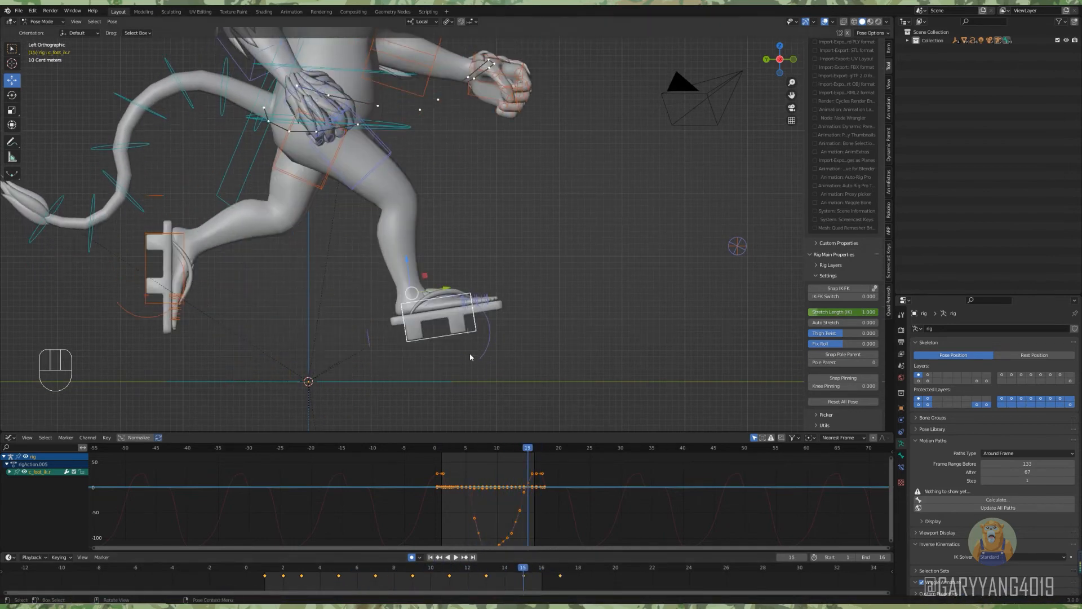
{"action": "key", "text": "Escape"}
{"action": "key", "text": "g"}
{"action": "key", "text": "Right"}
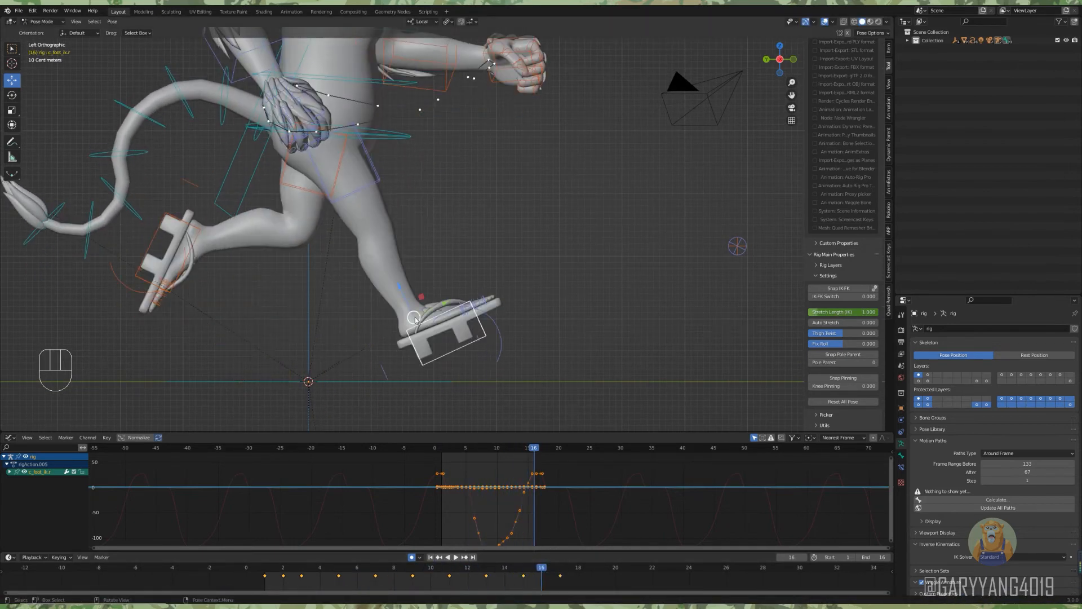
{"action": "key", "text": "space"}
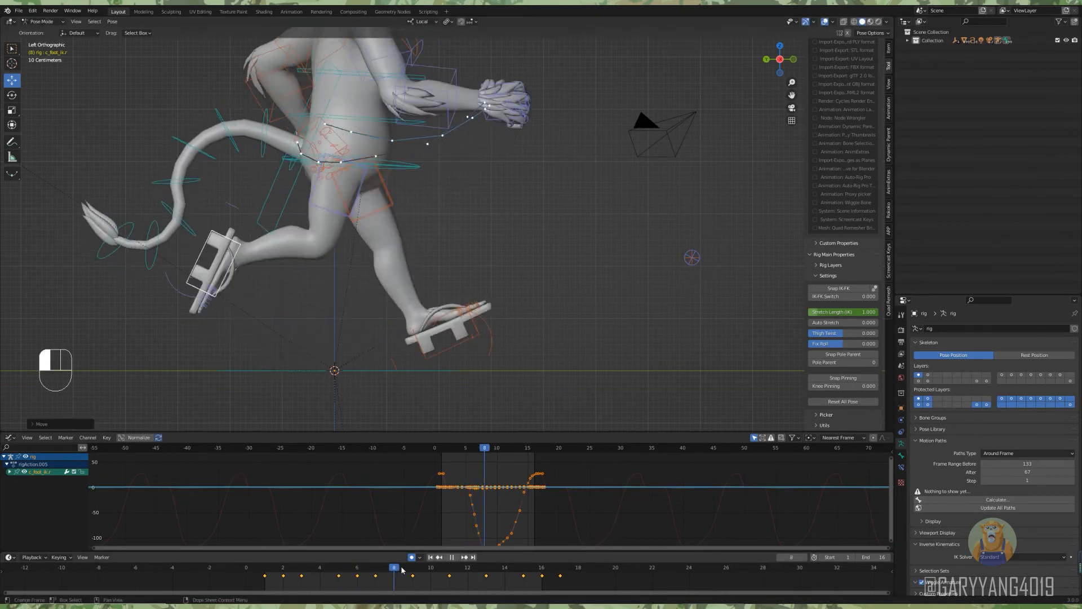
{"action": "key", "text": "space"}
{"action": "key", "text": "space"}
Draw an annotation guide stroke along the thigh at frame 6 and open the annotation layer settings.
{"action": "left_click", "coordinate": [356, 573]}
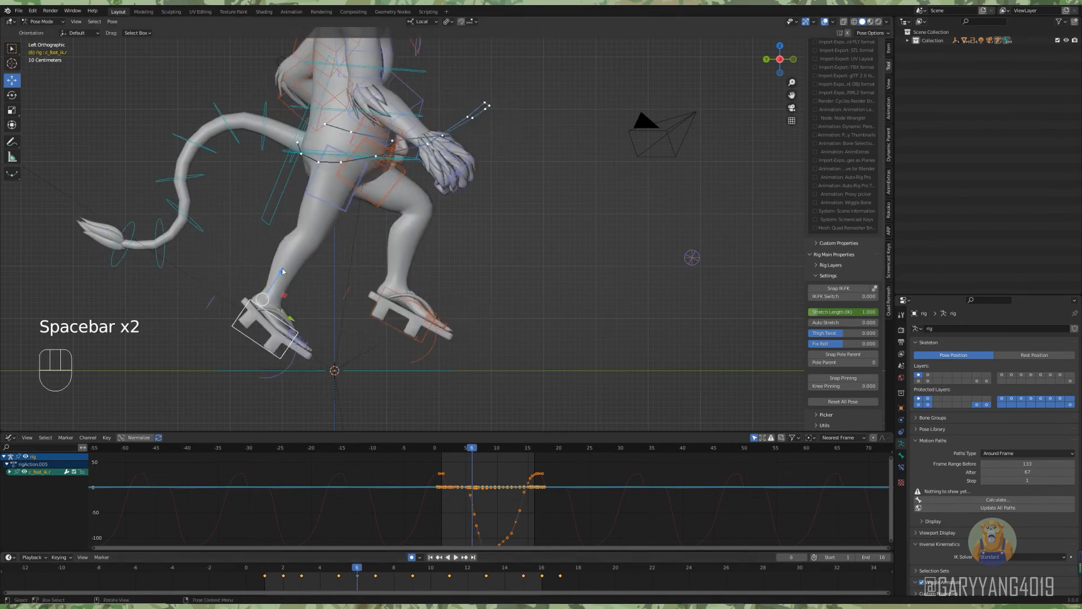
{"action": "left_click", "coordinate": [11, 142]}
{"action": "left_click_drag", "start_coordinate": [361, 178], "coordinate": [327, 247]}
{"action": "key", "text": "Left"}
{"action": "key", "text": "Right"}
{"action": "left_click", "coordinate": [87, 33]}
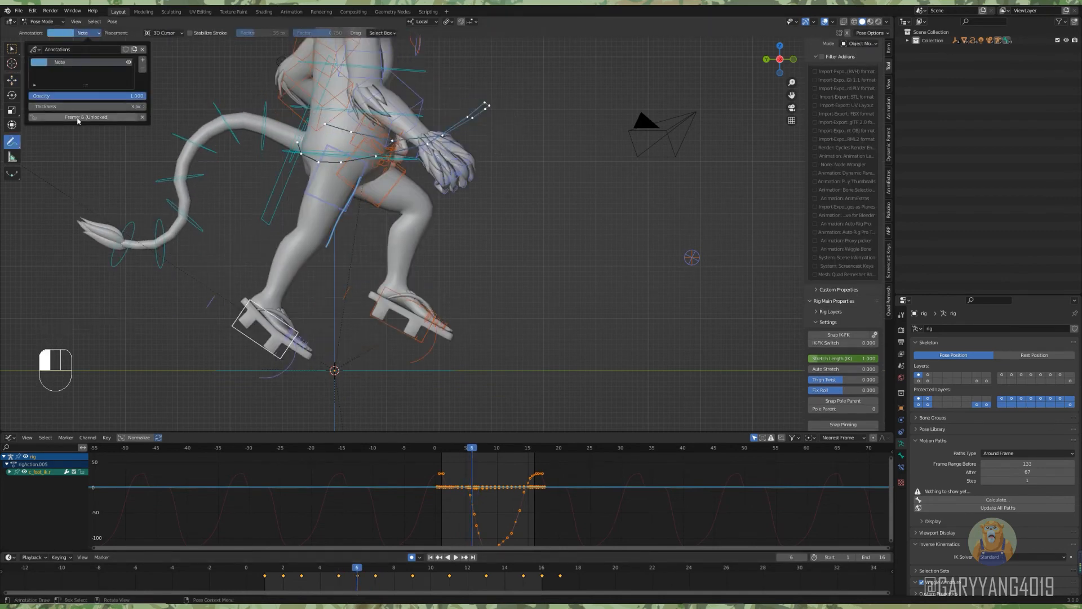
Step back and forth through the first eight frames, adding annotation guide strokes along the leg to compare its motion.
{"action": "key", "text": "Left"}
{"action": "key", "text": "Right"}
{"action": "key", "text": "Right"}
{"action": "key", "text": "Right"}
{"action": "key", "text": "Left"}
{"action": "key", "text": "Left"}
{"action": "key", "text": "Left"}
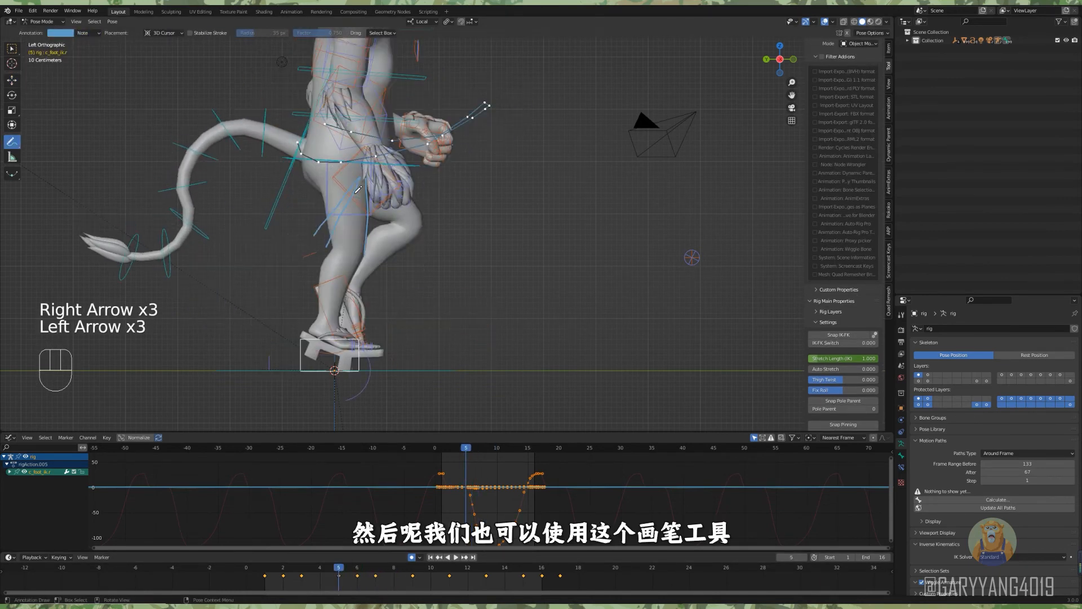
{"action": "key", "text": "Left"}
{"action": "key", "text": "Left"}
{"action": "key", "text": "Left"}
{"action": "key", "text": "Left"}
{"action": "key", "text": "Left"}
{"action": "key", "text": "Right"}
{"action": "key", "text": "Right"}
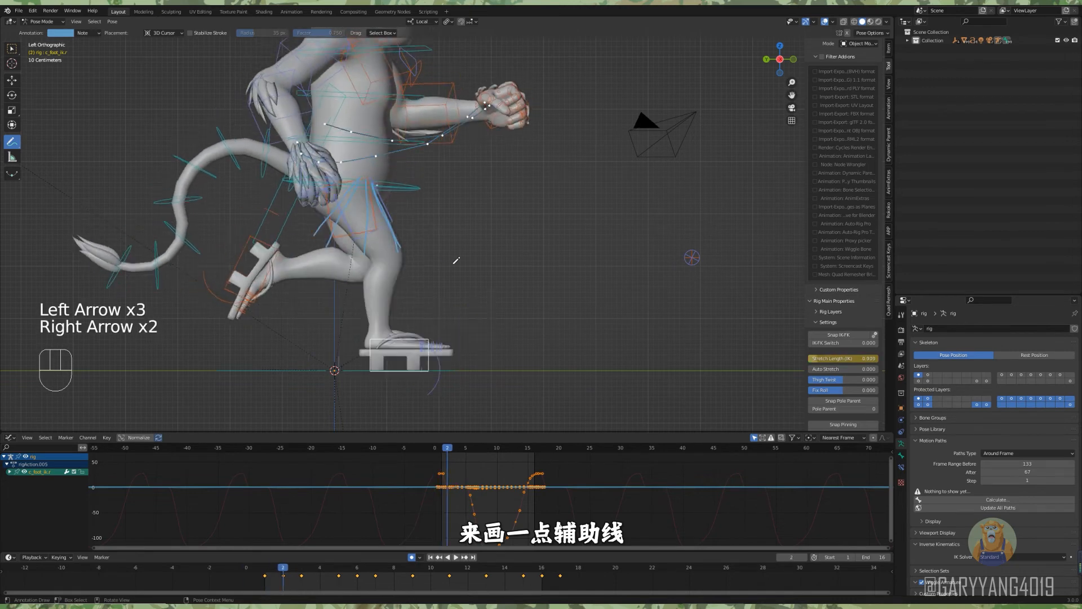
{"action": "key", "text": "Right"}
{"action": "key", "text": "Right"}
{"action": "key", "text": "Right"}
{"action": "key", "text": "Left"}
Move the right foot control slightly backward at frame 3 to even out the leg's motion.
{"action": "left_click", "coordinate": [11, 80]}
{"action": "left_click", "coordinate": [320, 571]}
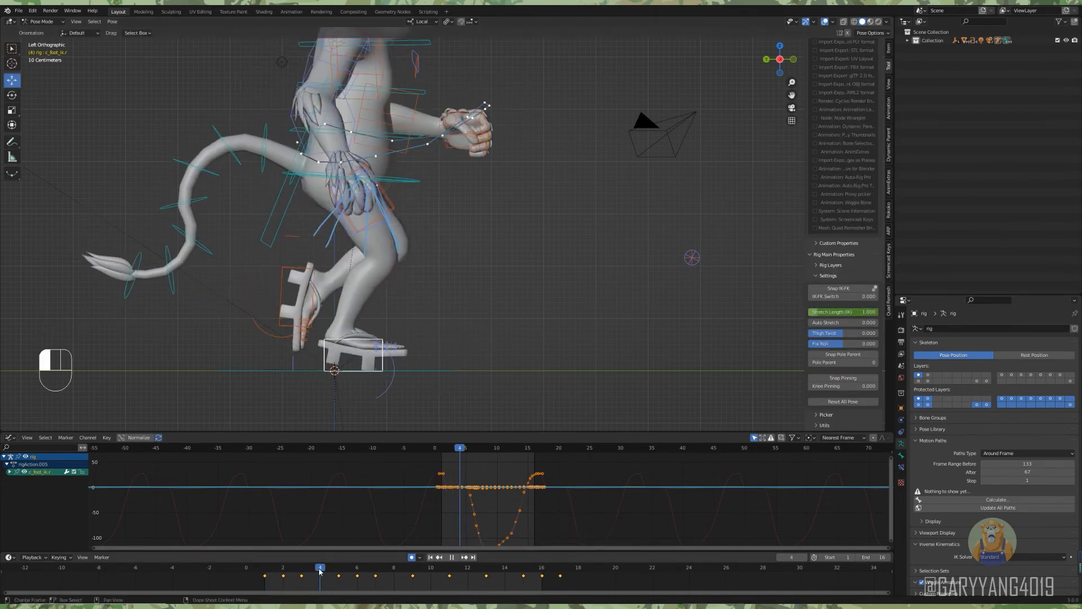
{"action": "left_click_drag", "start_coordinate": [320, 571], "coordinate": [302, 571]}
{"action": "left_click_drag", "start_coordinate": [374, 332], "coordinate": [367, 332]}
Try shifting the right foot control slightly backward at frame 2, play back the loop, and undo the last two changes.
{"action": "scroll", "coordinate": [435, 363], "scroll_direction": "down", "scroll_amount": 2}
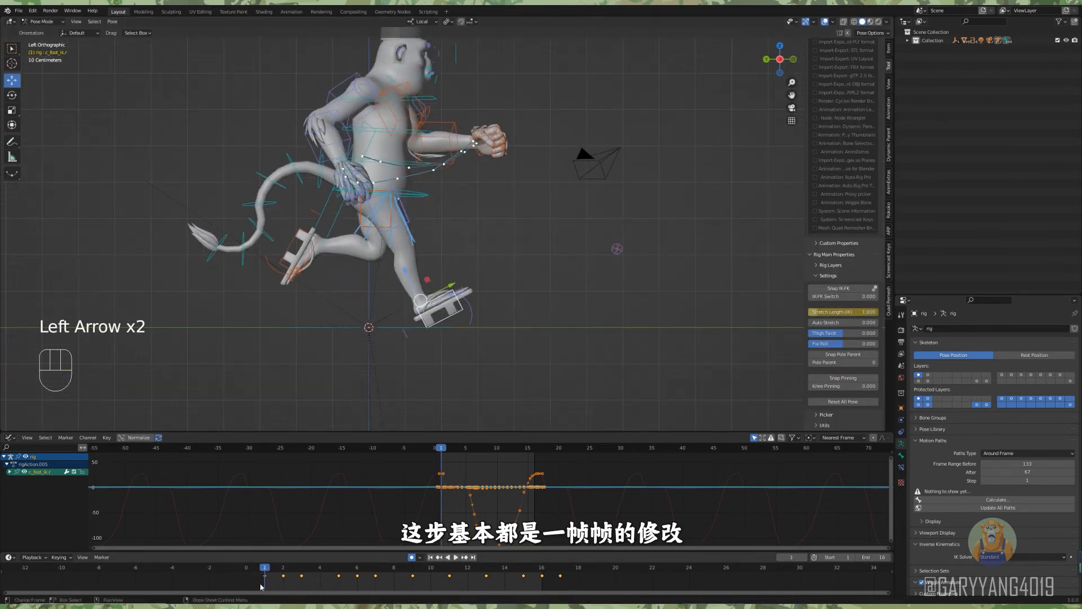
{"action": "left_click_drag", "start_coordinate": [324, 572], "coordinate": [283, 571]}
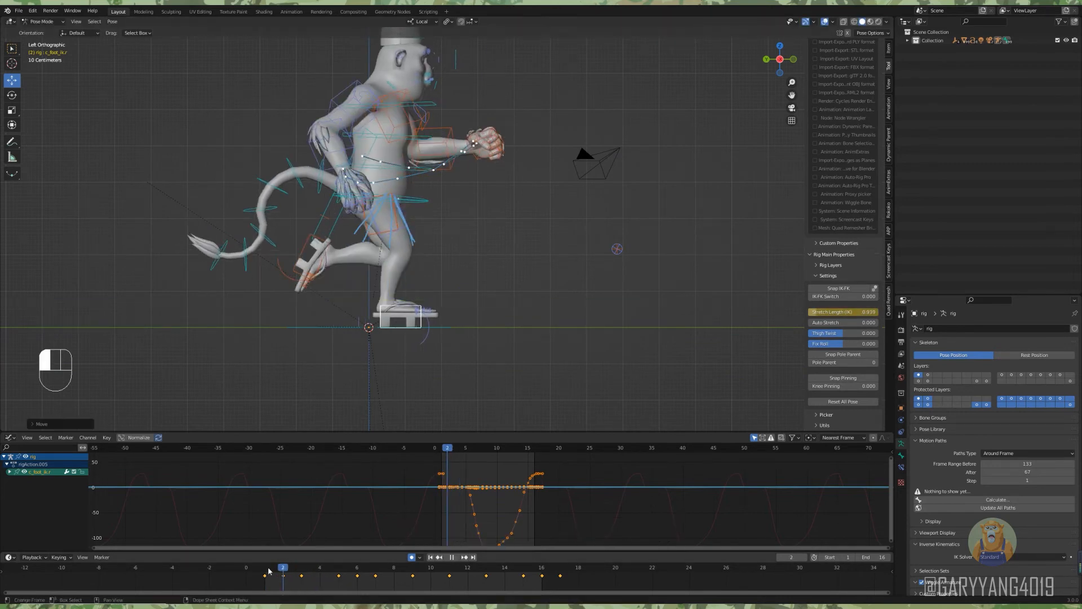
{"action": "left_click_drag", "start_coordinate": [383, 300], "coordinate": [378, 300]}
{"action": "key", "text": "space"}
{"action": "key", "text": "ctrl+z"}
{"action": "key", "text": "ctrl+z"}
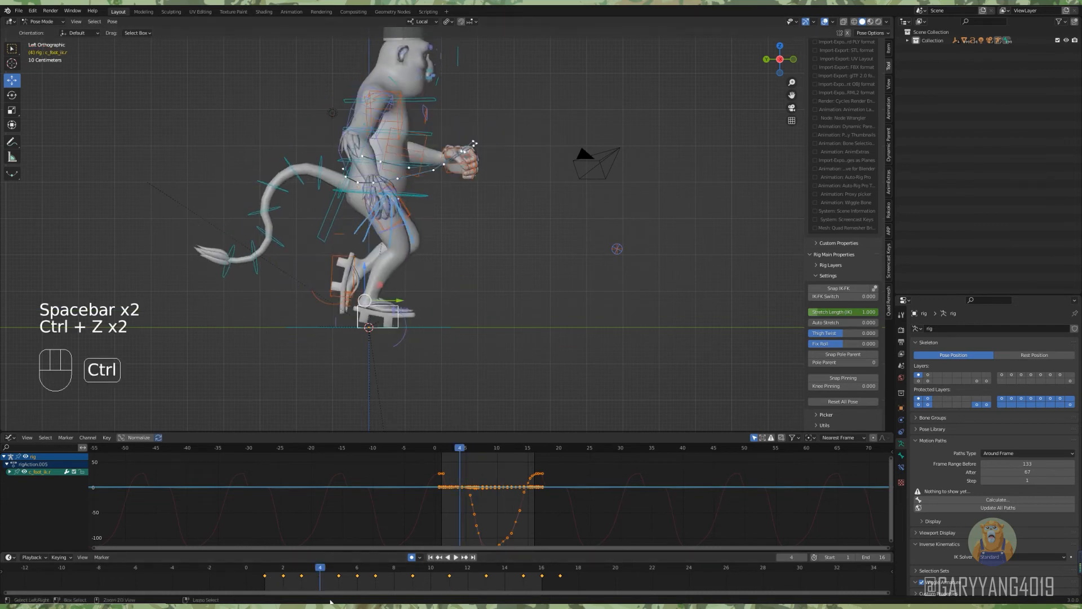
{"action": "key", "text": "space"}
{"action": "key", "text": "space"}
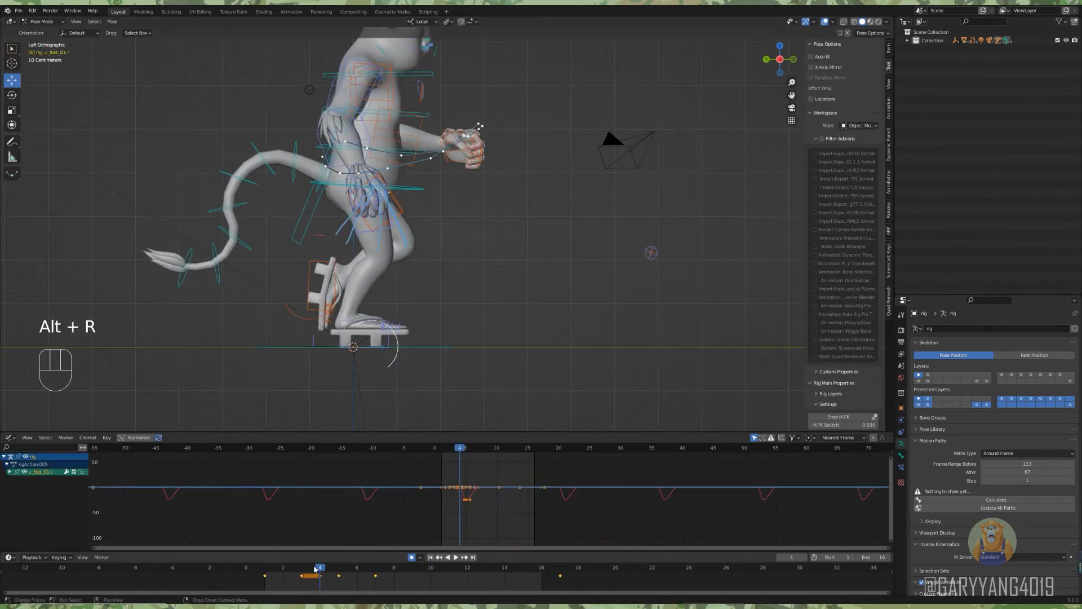
Rotate the right foot's c_foot_01.r control at frame 5 to adjust the foot's angle.
{"action": "left_click_drag", "start_coordinate": [314, 569], "coordinate": [340, 569]}
{"action": "scroll", "coordinate": [451, 266], "scroll_direction": "down", "scroll_amount": 1}
{"action": "left_click", "coordinate": [12, 96]}
{"action": "scroll", "coordinate": [380, 310], "scroll_direction": "up", "scroll_amount": 1}
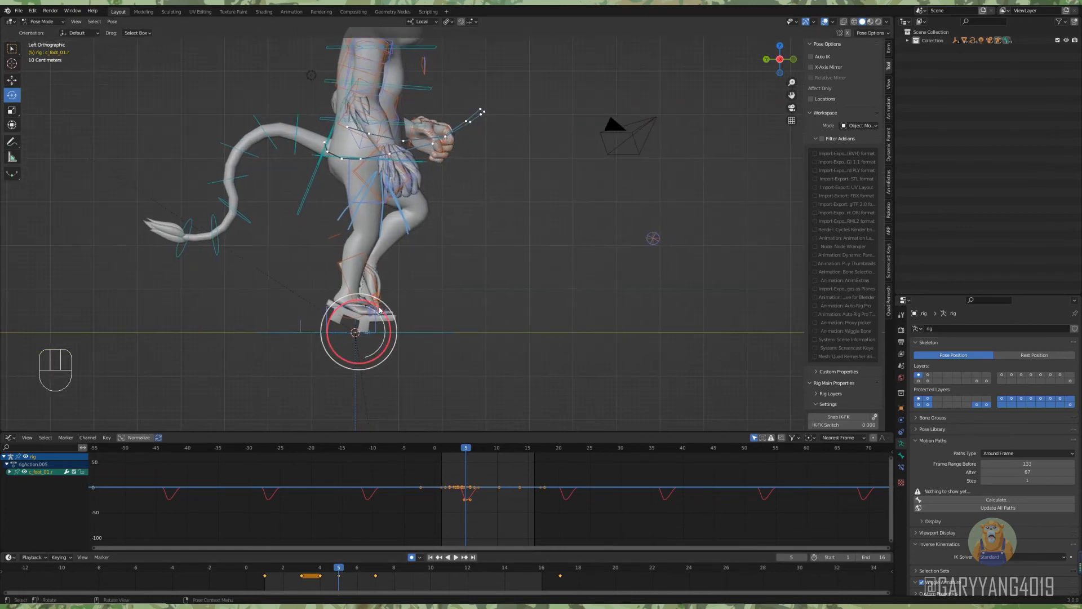
{"action": "left_click_drag", "start_coordinate": [359, 306], "coordinate": [367, 316], "text": "shift"}
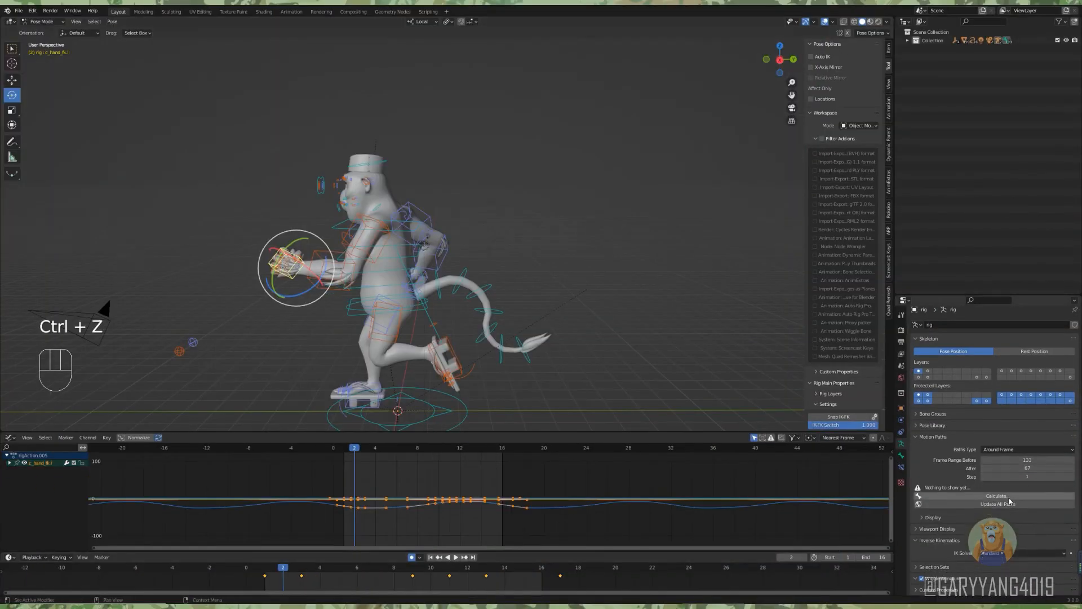
Calculate the left hand control's motion path and play back the loop to examine the hand's swing.
{"action": "left_click", "coordinate": [1009, 497]}
{"action": "left_click", "coordinate": [1019, 545]}
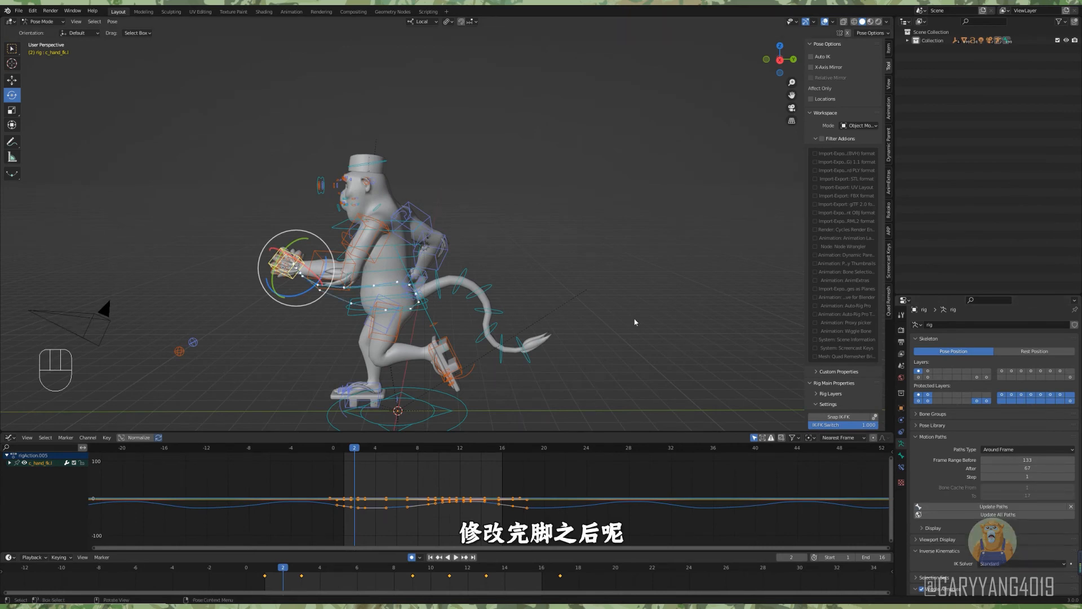
{"action": "scroll", "coordinate": [535, 311], "scroll_direction": "up", "scroll_amount": 4}
{"action": "middle_click_drag", "start_coordinate": [564, 330], "coordinate": [489, 361], "text": "alt"}
{"action": "mouse_move", "coordinate": [489, 361]}
{"action": "middle_mouse_down", "text": "alt+shift"}
{"action": "mouse_move", "coordinate": [486, 293]}
{"action": "mouse_move", "coordinate": [506, 256]}
{"action": "mouse_move", "coordinate": [541, 265]}
{"action": "mouse_move", "coordinate": [581, 310]}
{"action": "middle_mouse_up", "text": "alt+shift"}
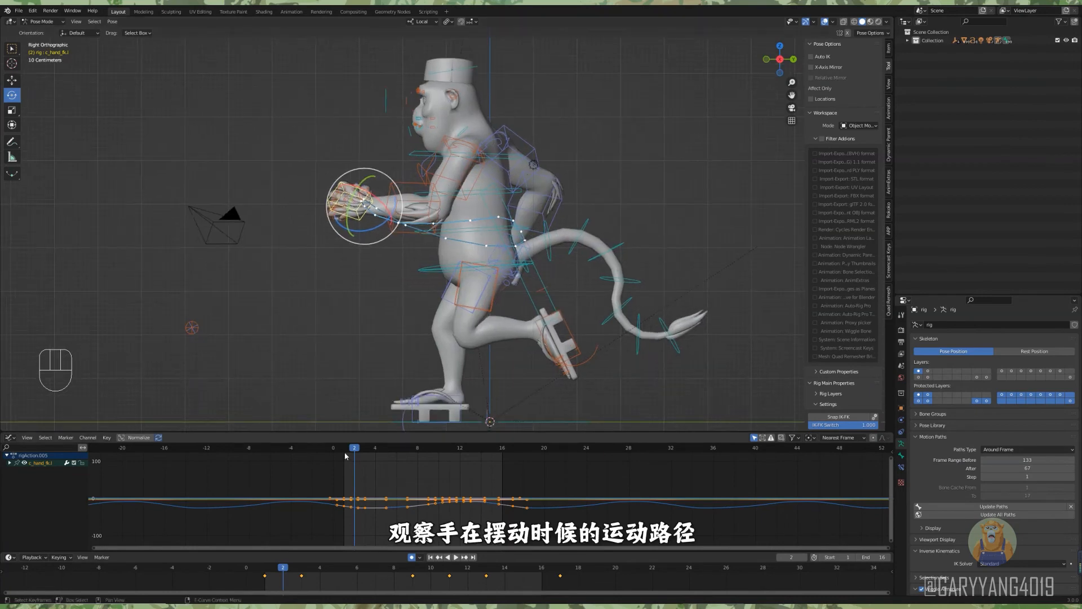
{"action": "key", "text": "space"}
{"action": "key", "text": "space"}
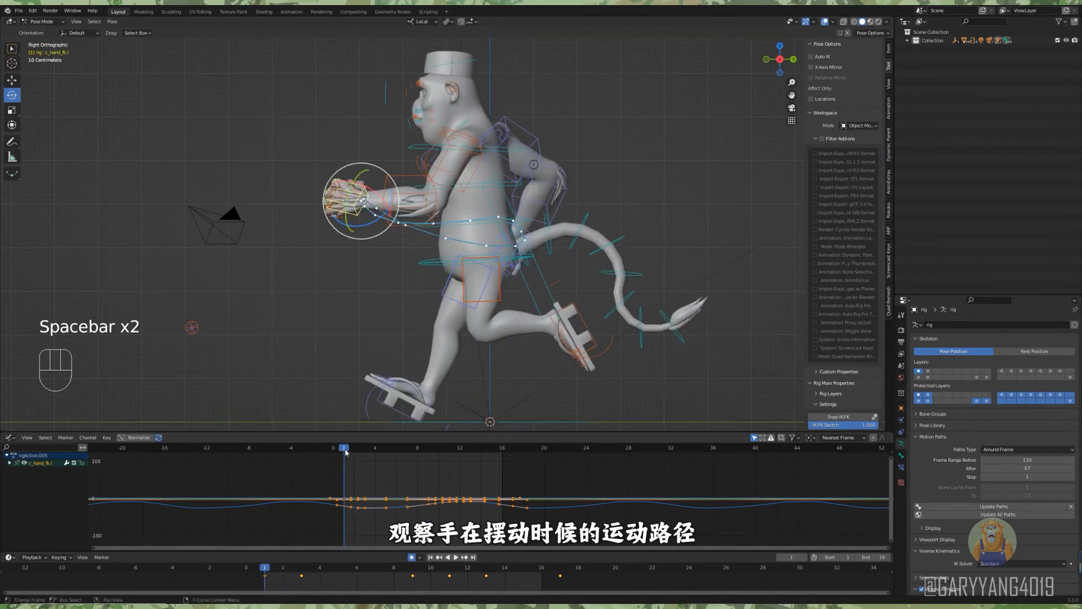
{"action": "left_click_drag", "start_coordinate": [345, 453], "coordinate": [433, 414]}
Try rotating the left forearm control to smooth the hand's path, and undo the last change.
{"action": "left_click", "coordinate": [564, 190]}
{"action": "left_click_drag", "start_coordinate": [505, 184], "coordinate": [496, 213]}
{"action": "scroll", "coordinate": [505, 180], "scroll_direction": "up", "scroll_amount": 3}
{"action": "key", "text": "ctrl+z"}
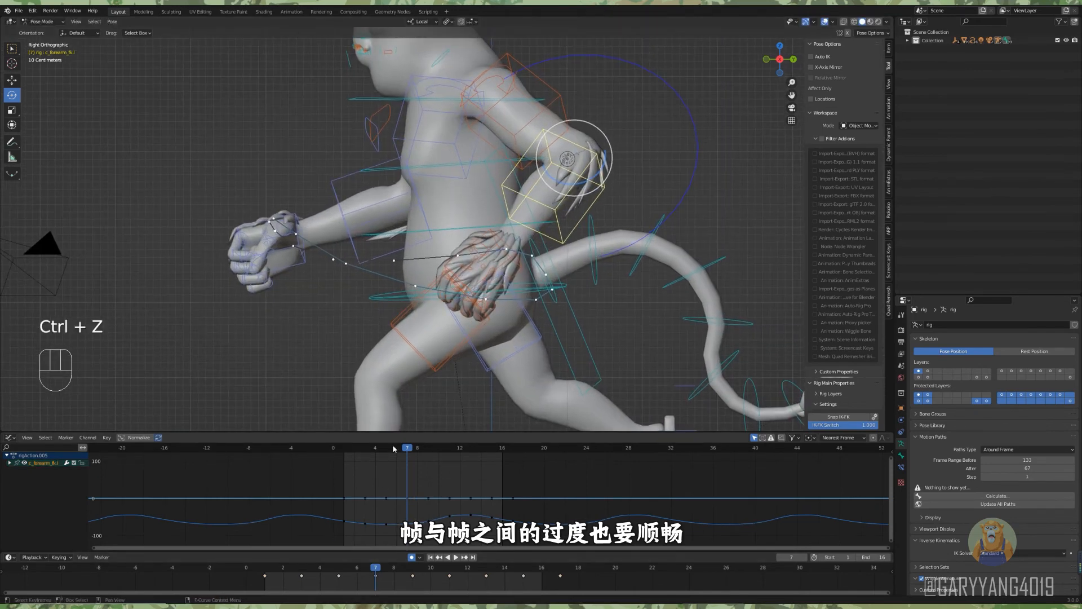
Rotate the left upper arm control slightly at frame 5 to smooth the arm swing.
{"action": "left_click_drag", "start_coordinate": [369, 449], "coordinate": [387, 449]}
{"action": "left_click", "coordinate": [523, 155]}
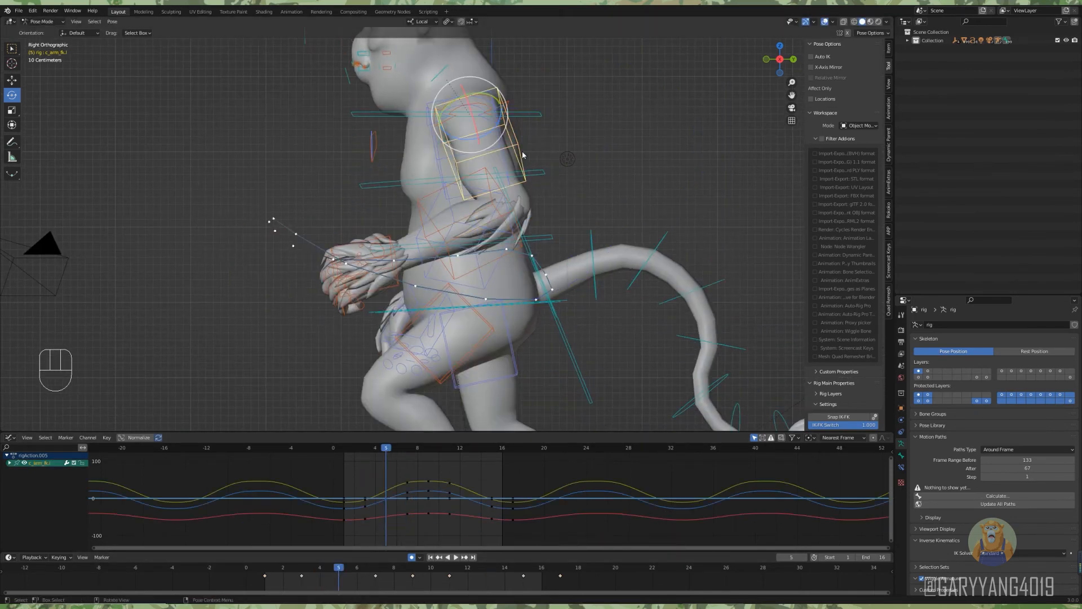
{"action": "left_click_drag", "start_coordinate": [460, 144], "coordinate": [469, 159]}
{"action": "scroll", "coordinate": [469, 161], "scroll_direction": "down", "scroll_amount": 1}
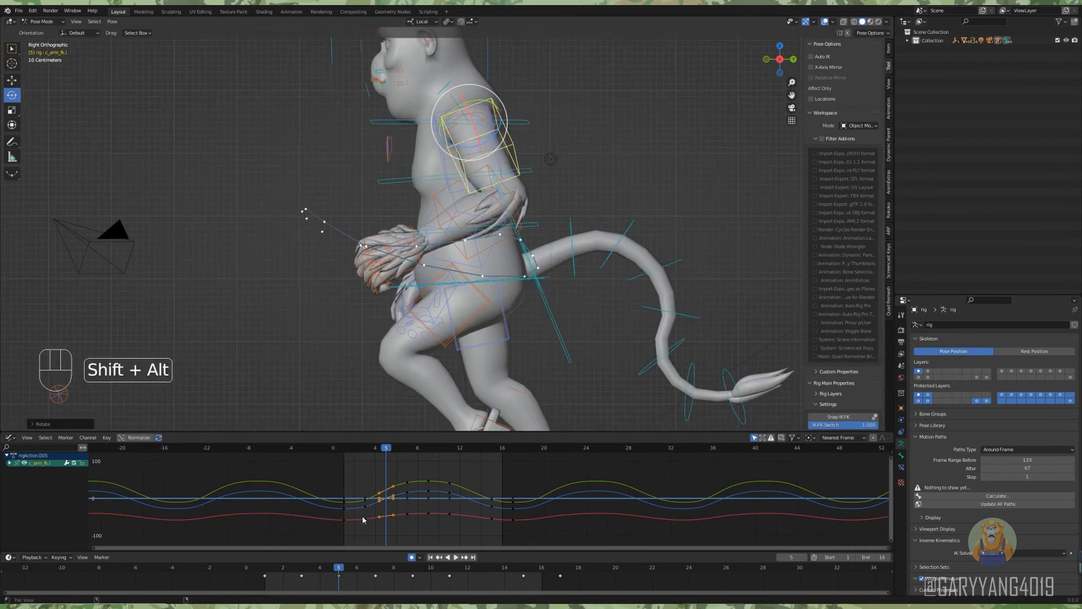
Adjust the left upper arm control's rotation at frames 13 and 11 and play back the loop.
{"action": "left_click_drag", "start_coordinate": [286, 572], "coordinate": [272, 576]}
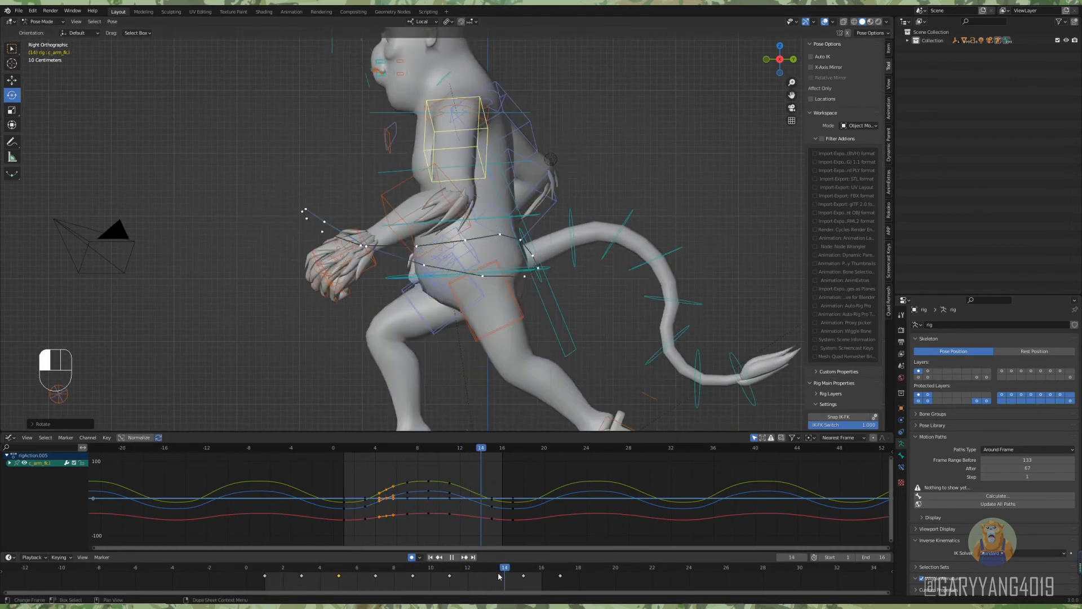
{"action": "left_click_drag", "start_coordinate": [457, 149], "coordinate": [454, 148]}
{"action": "left_click", "coordinate": [451, 569]}
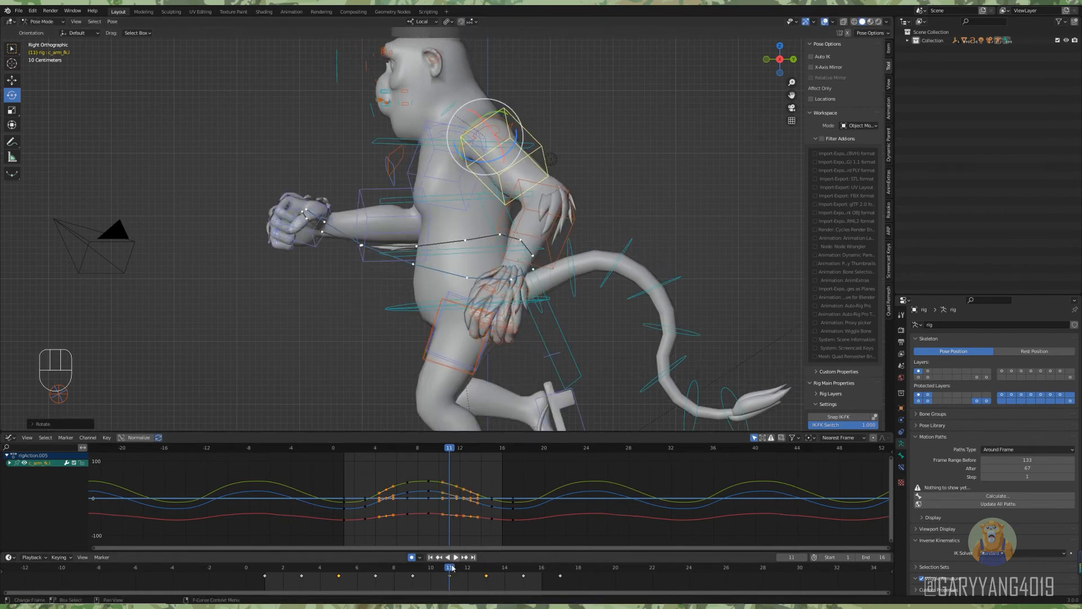
{"action": "key", "text": "space"}
{"action": "left_click_drag", "start_coordinate": [269, 571], "coordinate": [410, 578]}
{"action": "key", "text": "space"}
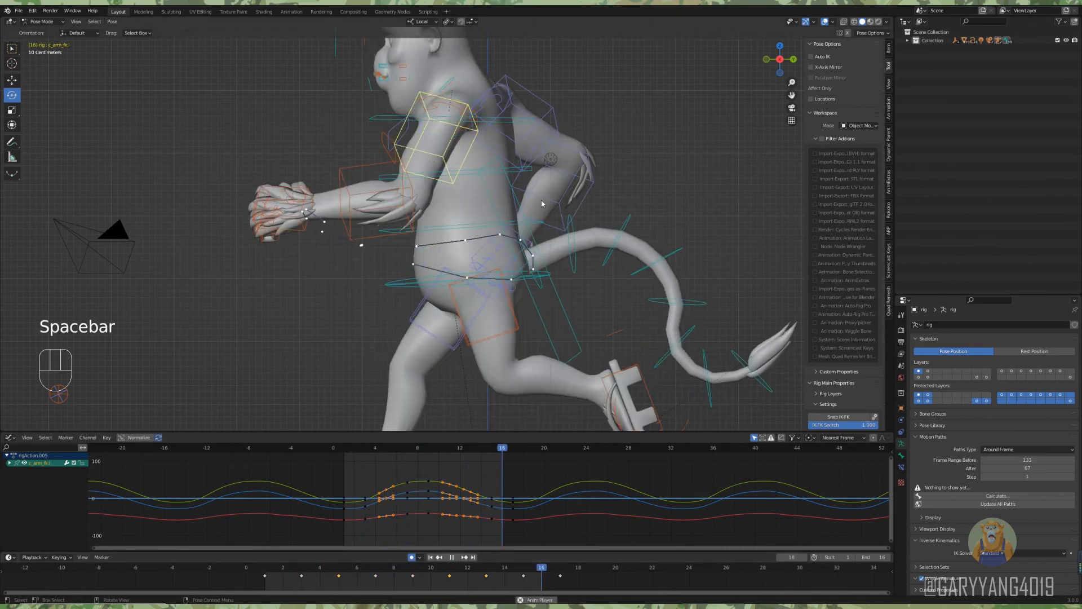